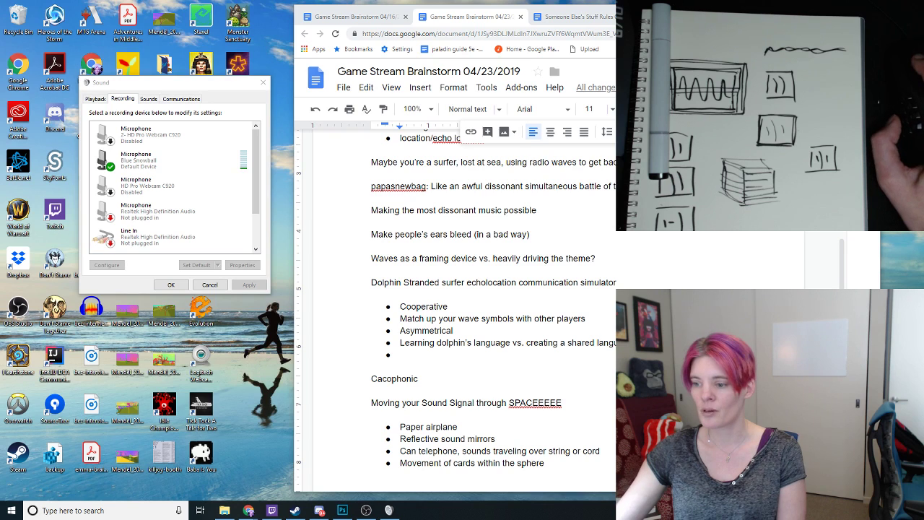
Switch to Photoshop and hide the artichoke illustration and the ARTICHOKE title in artichoke-card.psd, leaving a blank card
{"action": "key", "text": "alt+Tab"}
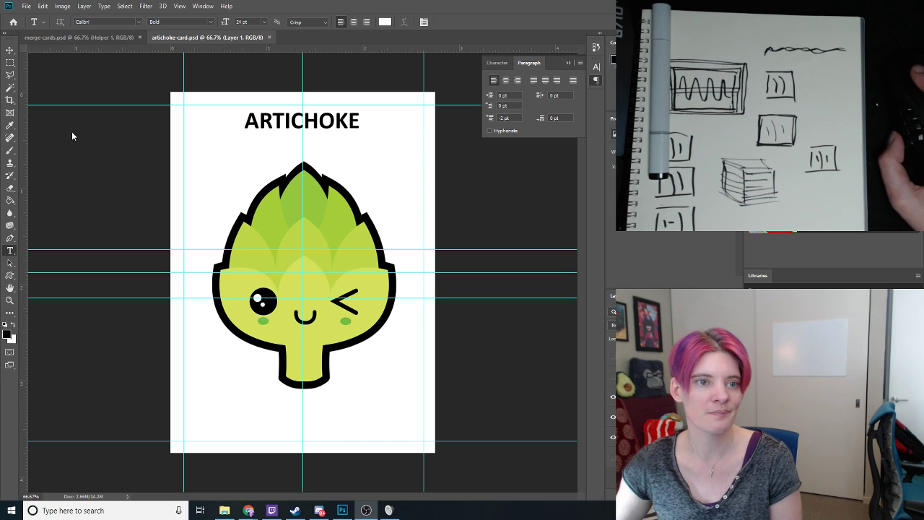
{"action": "left_click", "coordinate": [26, 6]}
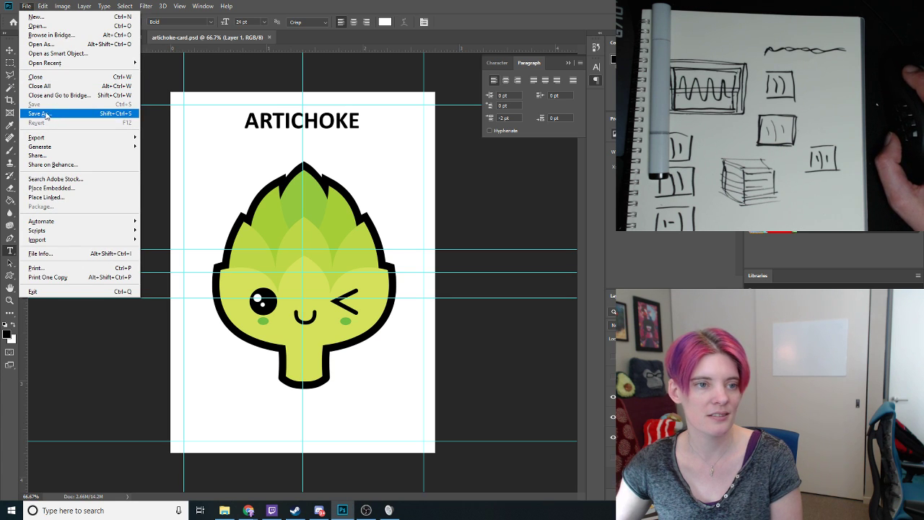
{"action": "left_click", "coordinate": [26, 7]}
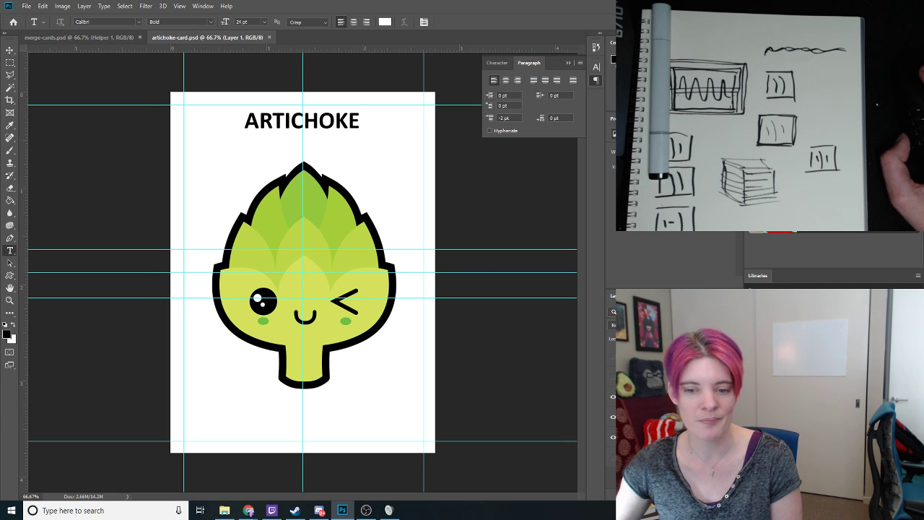
{"action": "left_click", "coordinate": [613, 419]}
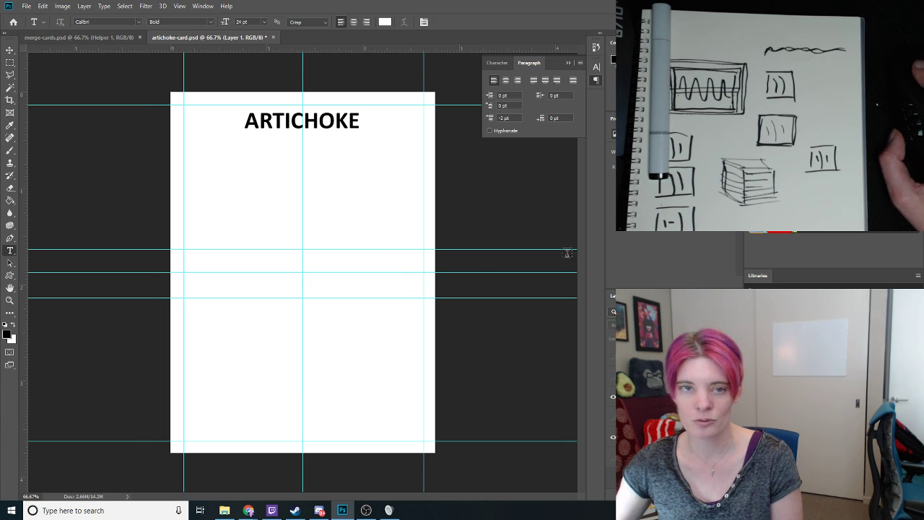
{"action": "left_click", "coordinate": [613, 396]}
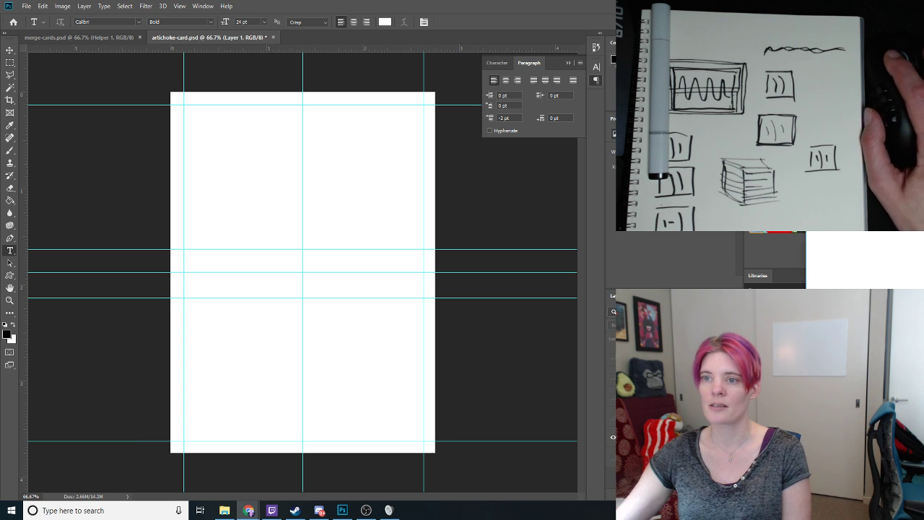
Switch to the browser with the Noun Project page and reposition its window so the full page is in view
{"action": "key", "text": "alt+Tab"}
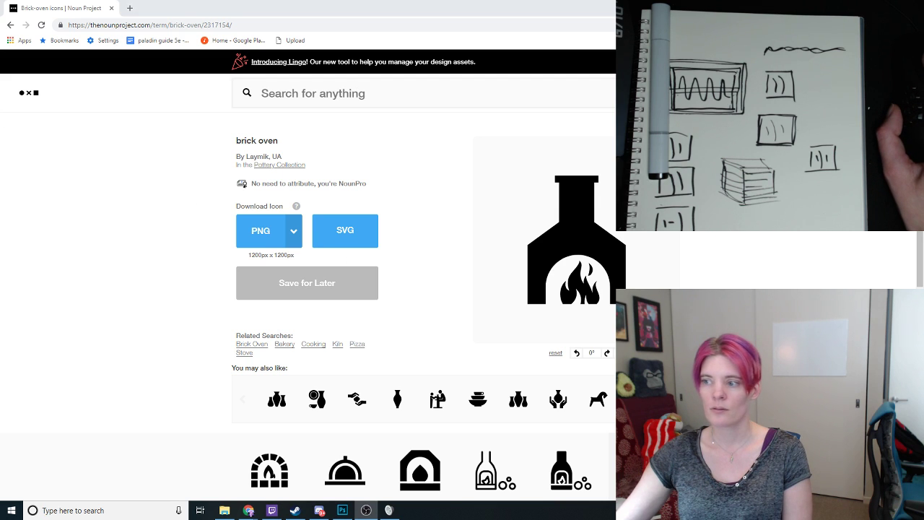
{"action": "key", "text": "alt+Tab"}
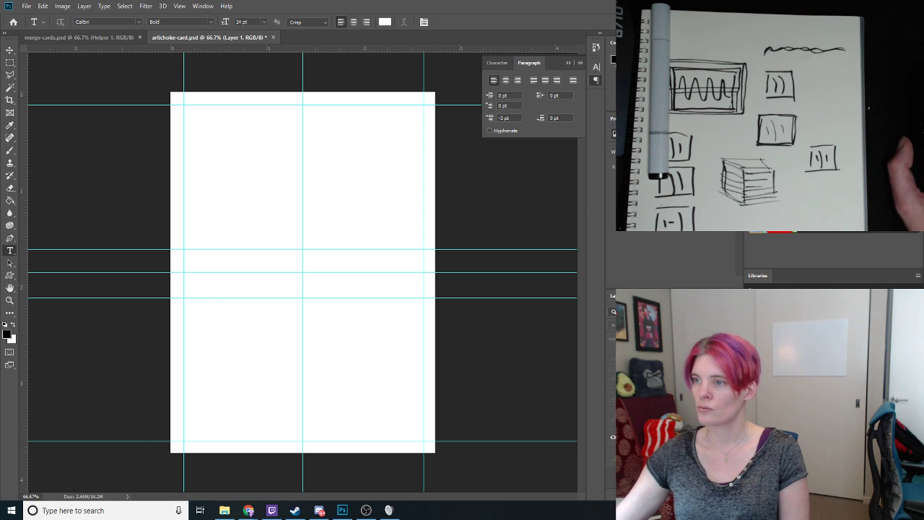
{"action": "key", "text": "alt+Tab"}
{"action": "left_click_drag", "start_coordinate": [649, 5], "coordinate": [581, 5]}
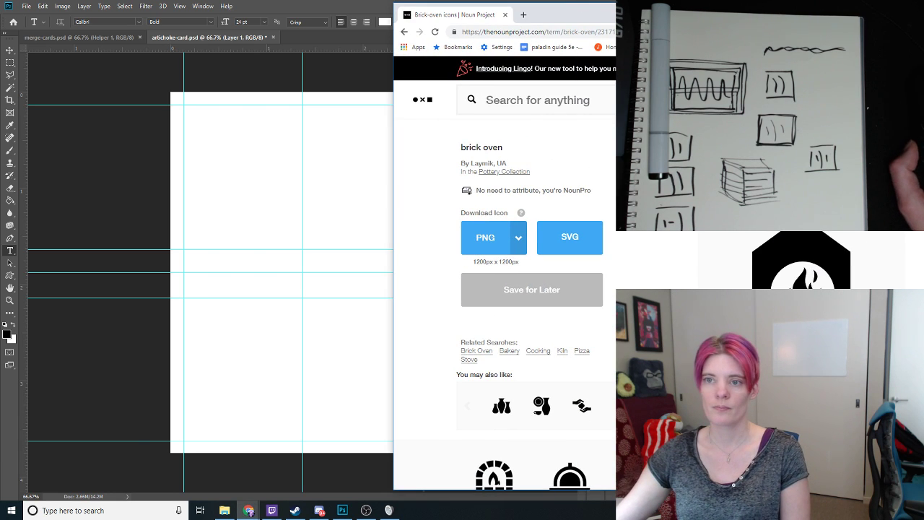
{"action": "left_click_drag", "start_coordinate": [851, 15], "coordinate": [453, 15]}
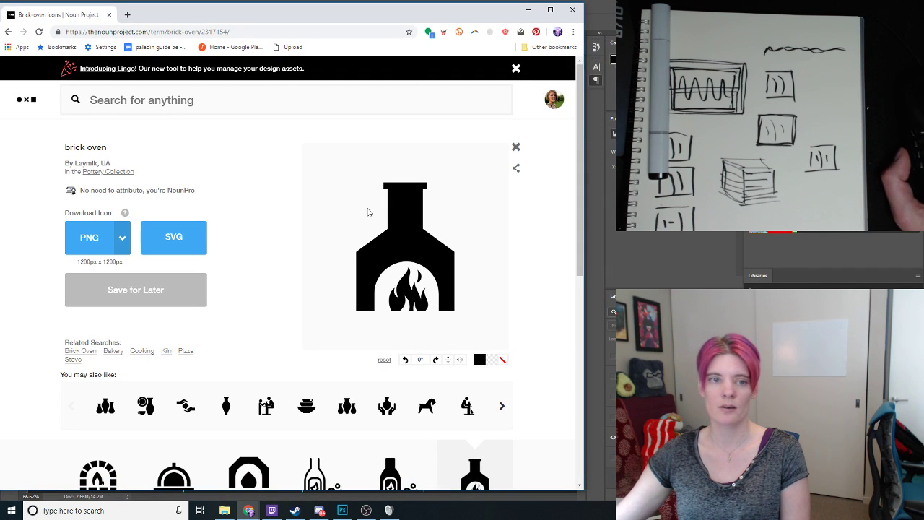
Search the Noun Project for "sound wave" icons
{"action": "left_click", "coordinate": [159, 92]}
{"action": "type", "text": "wave"}
{"action": "key", "text": "BackSpace"}
{"action": "key", "text": "BackSpace"}
{"action": "key", "text": "BackSpace"}
{"action": "key", "text": "BackSpace"}
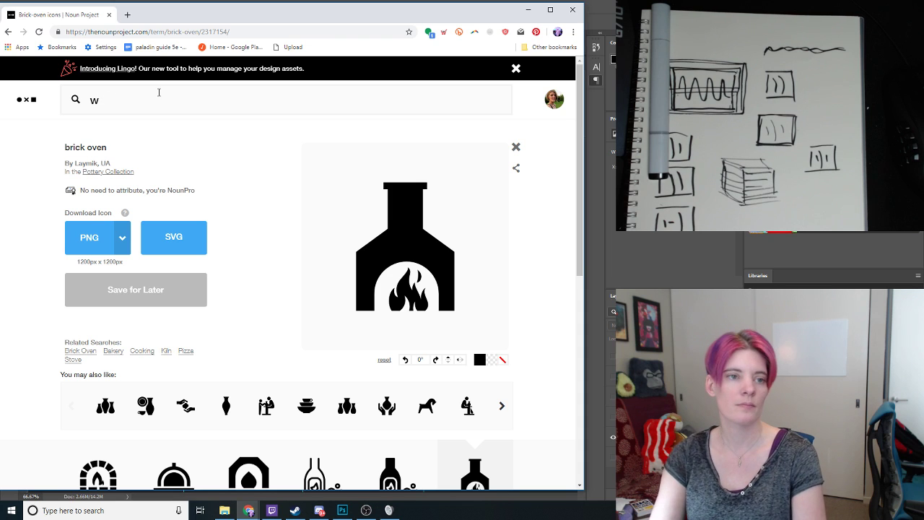
{"action": "type", "text": "sound wave"}
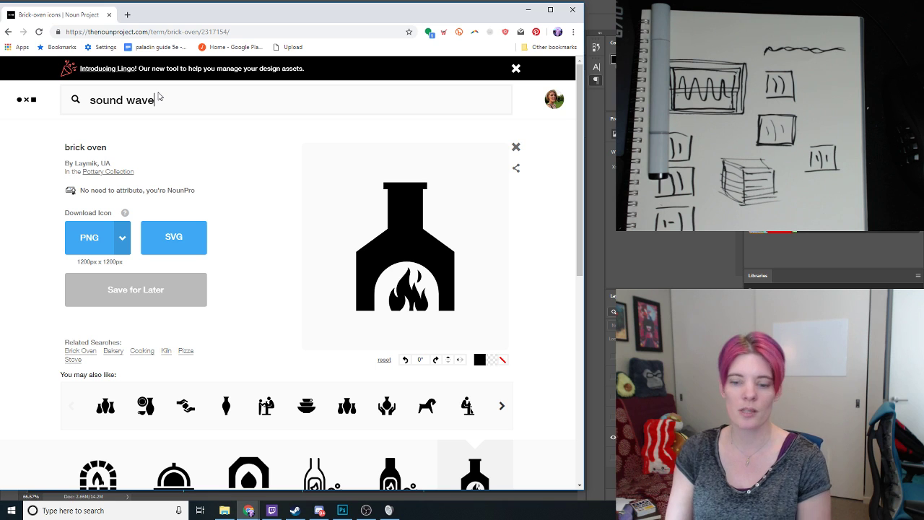
{"action": "key", "text": "Return"}
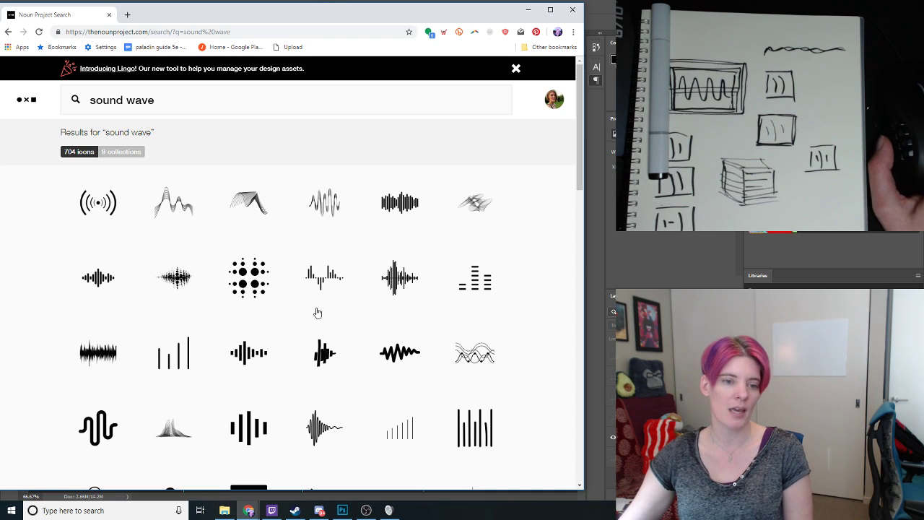
Examine the sound wave results, previewing the rounded vertical-bar icon and the hand-drawn three-pulse waveform icon
{"action": "left_click", "coordinate": [98, 284]}
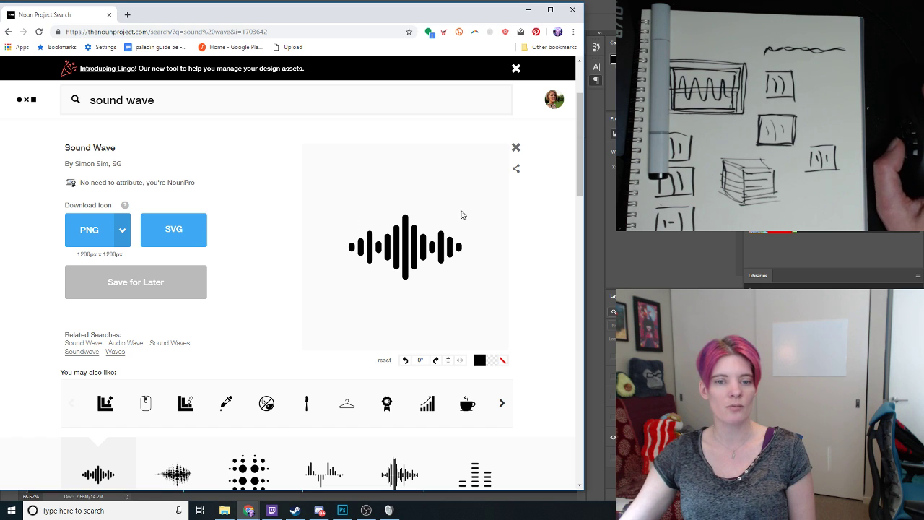
{"action": "left_click", "coordinate": [7, 32]}
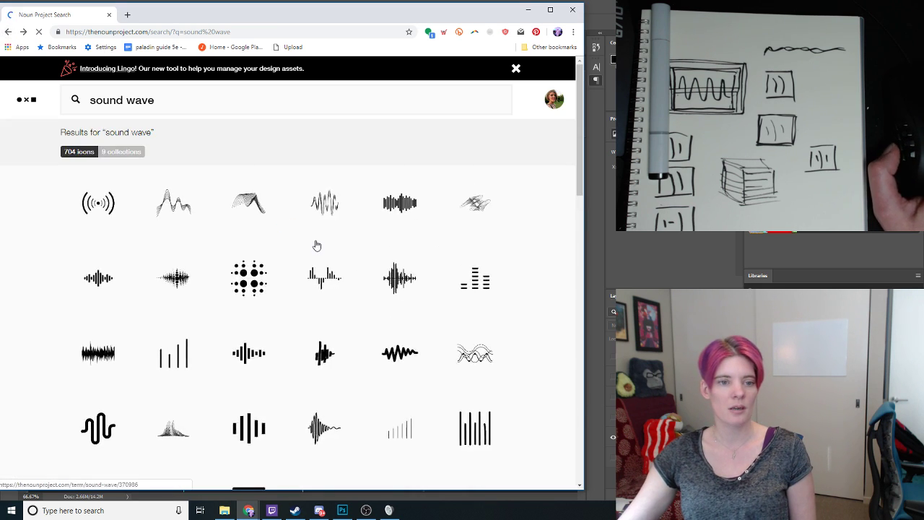
{"action": "scroll", "coordinate": [318, 243], "scroll_direction": "down", "scroll_amount": 2}
{"action": "scroll", "coordinate": [322, 243], "scroll_direction": "down", "scroll_amount": 2}
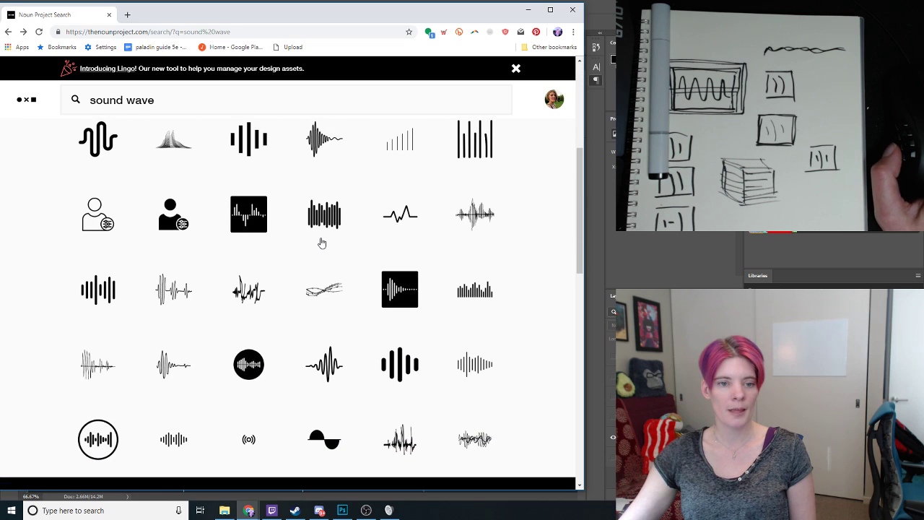
{"action": "scroll", "coordinate": [322, 243], "scroll_direction": "down", "scroll_amount": 1}
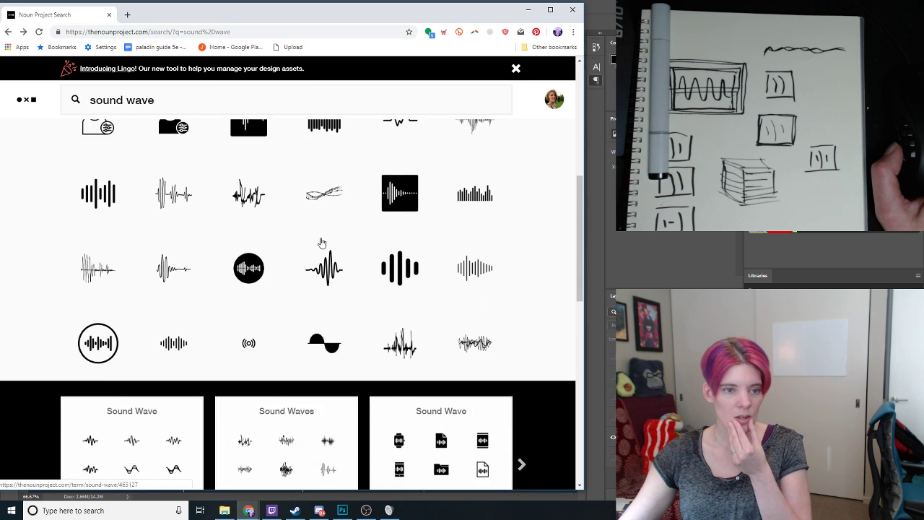
{"action": "scroll", "coordinate": [322, 243], "scroll_direction": "up", "scroll_amount": 1}
{"action": "scroll", "coordinate": [322, 243], "scroll_direction": "up", "scroll_amount": 1}
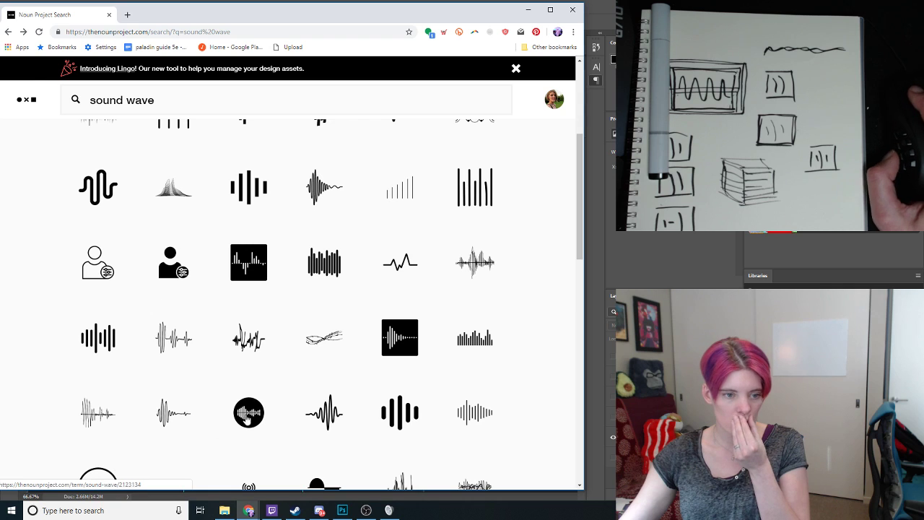
{"action": "left_click", "coordinate": [165, 346]}
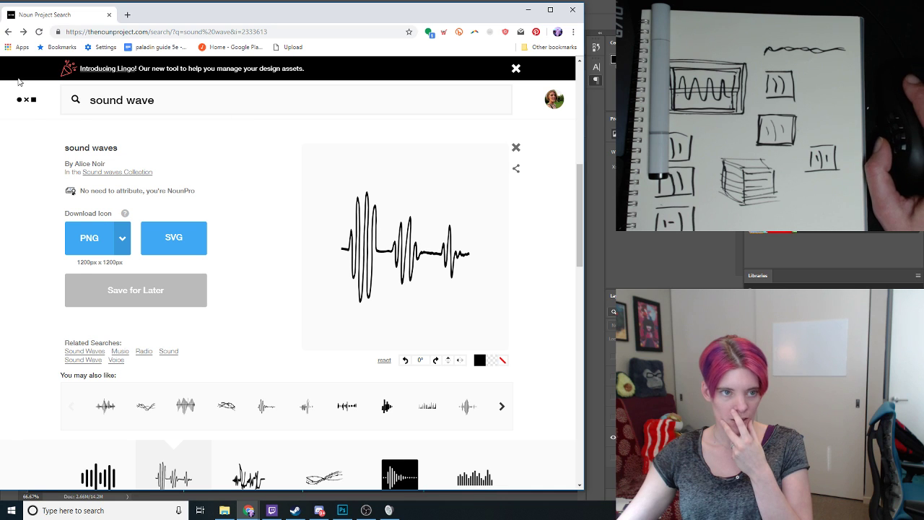
{"action": "left_click", "coordinate": [8, 32]}
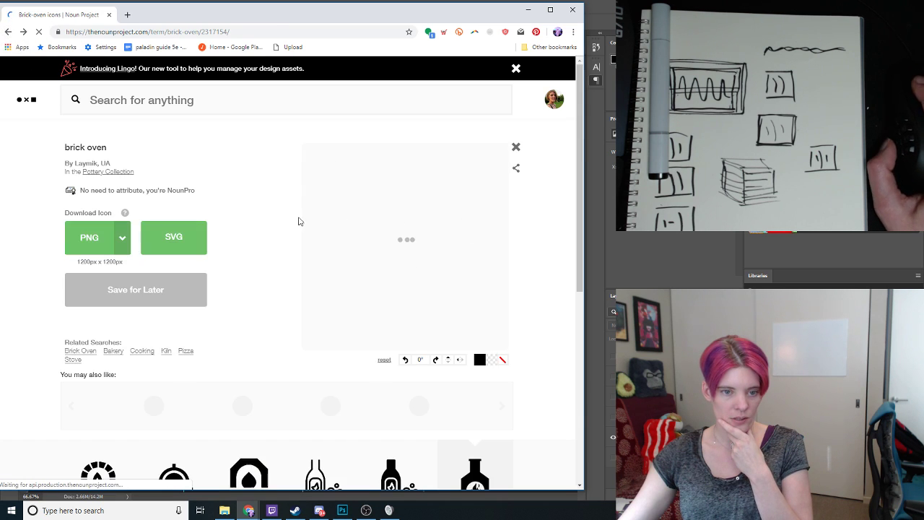
{"action": "left_click", "coordinate": [24, 32]}
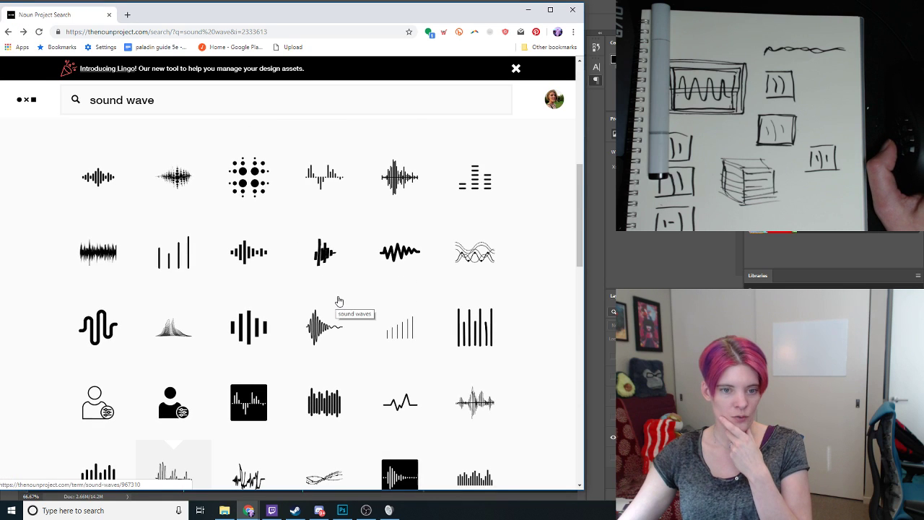
Find the Sound Wave icon with stacked curves and a dotted centre line, and download it as a PNG
{"action": "scroll", "coordinate": [340, 301], "scroll_direction": "down", "scroll_amount": 10}
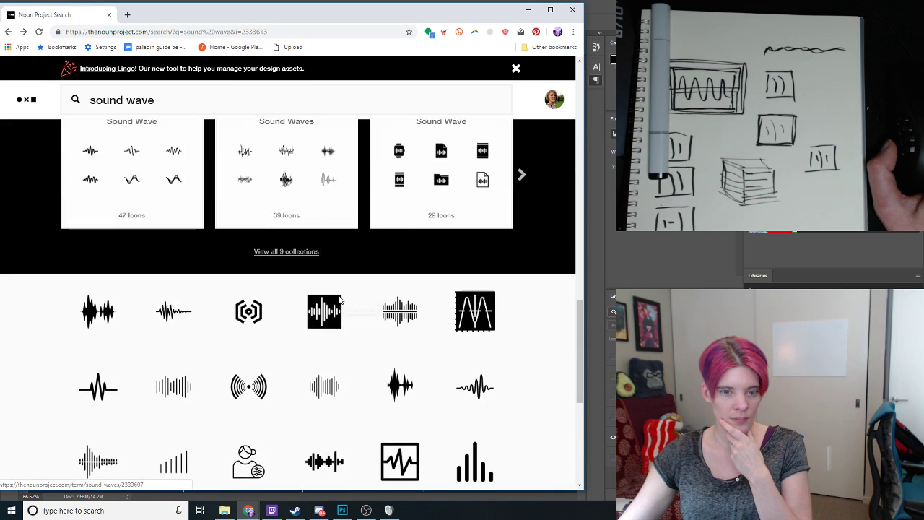
{"action": "scroll", "coordinate": [340, 300], "scroll_direction": "down", "scroll_amount": 3}
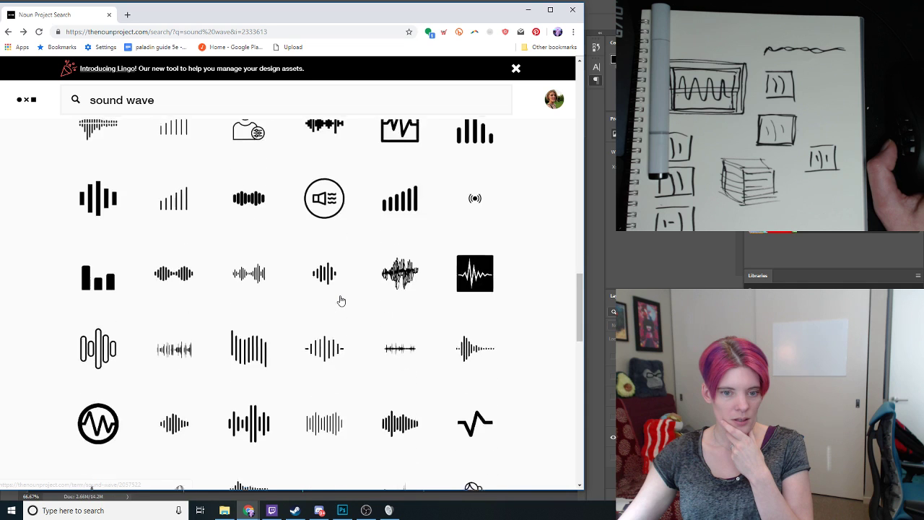
{"action": "scroll", "coordinate": [340, 300], "scroll_direction": "down", "scroll_amount": 3}
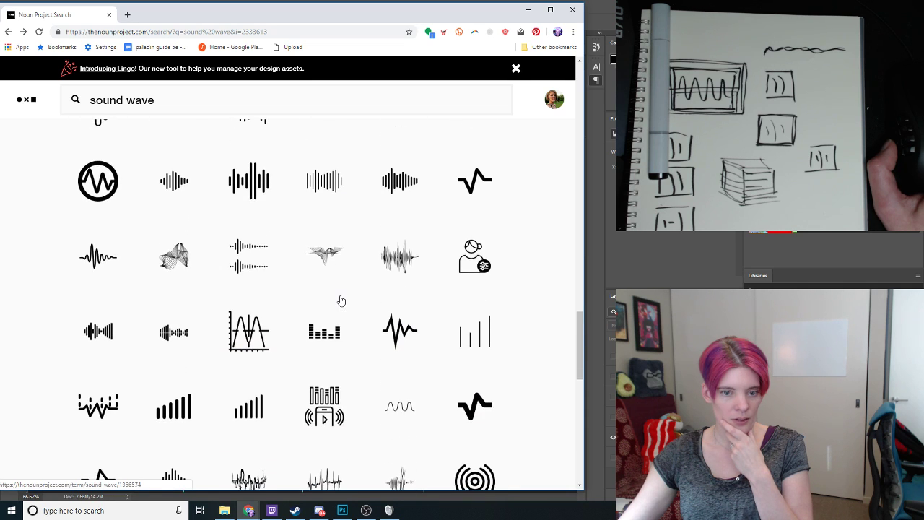
{"action": "scroll", "coordinate": [340, 300], "scroll_direction": "down", "scroll_amount": 3}
{"action": "scroll", "coordinate": [340, 300], "scroll_direction": "down", "scroll_amount": 1}
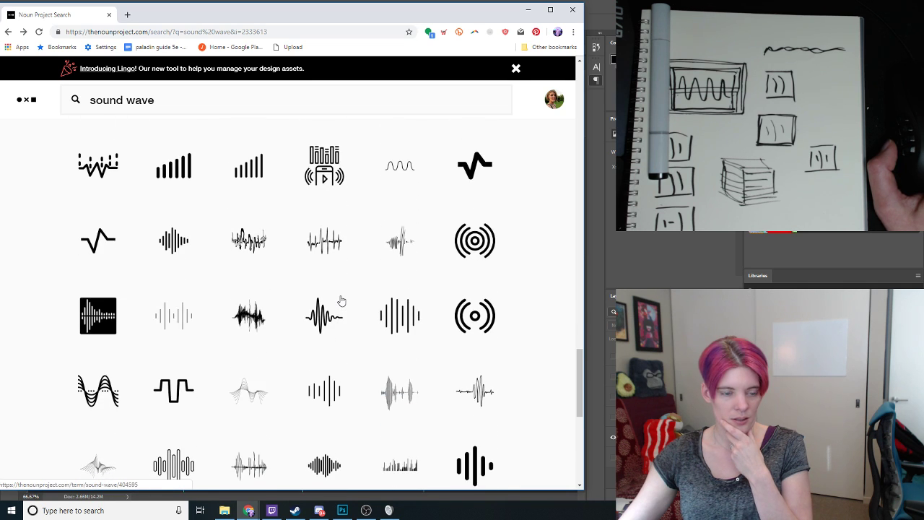
{"action": "scroll", "coordinate": [342, 301], "scroll_direction": "down", "scroll_amount": 2}
{"action": "left_click", "coordinate": [95, 302]}
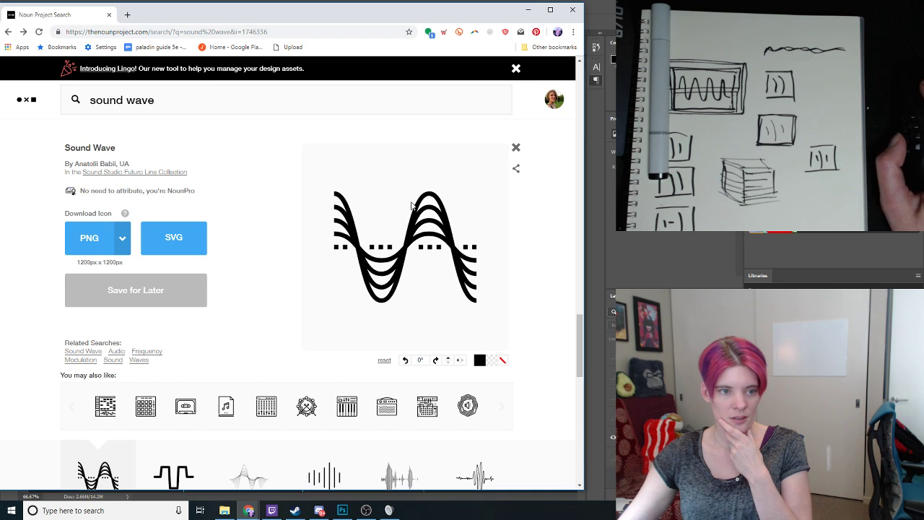
{"action": "left_click", "coordinate": [120, 240]}
{"action": "left_click", "coordinate": [91, 245]}
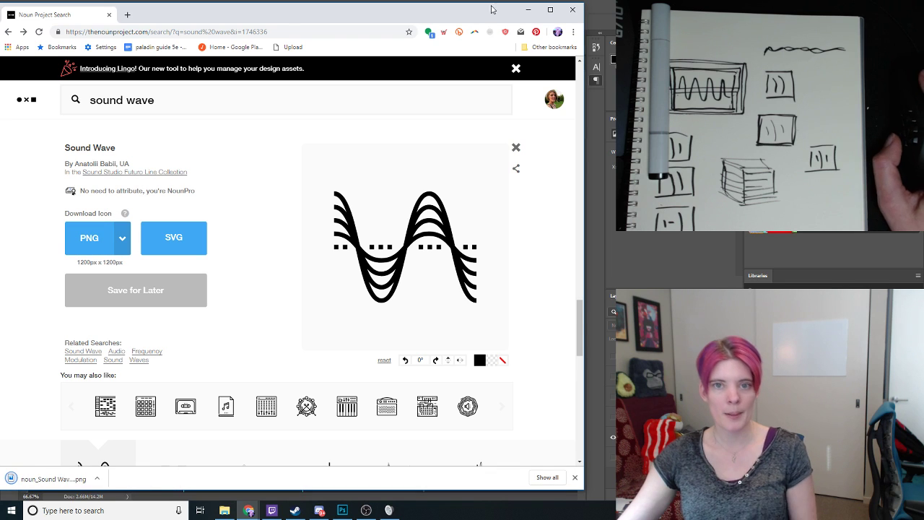
Return to Photoshop and embed noun_Sound Wave_1746336_000000 from the Downloads folder into the blank card at the default placement
{"action": "left_click", "coordinate": [526, 11]}
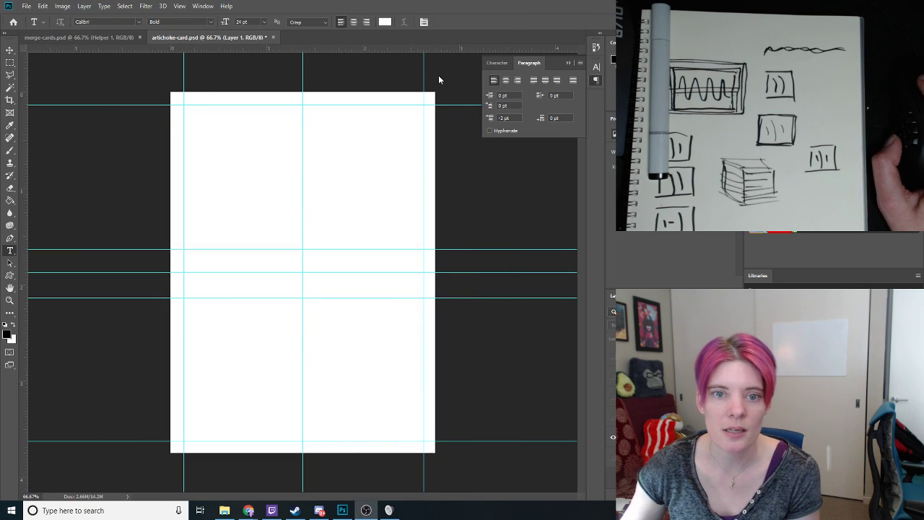
{"action": "left_click", "coordinate": [26, 6]}
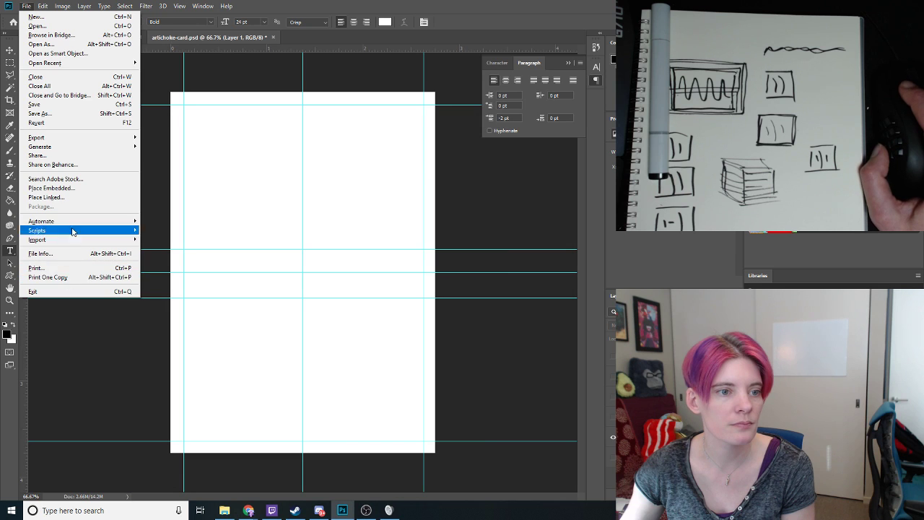
{"action": "left_click", "coordinate": [287, 222]}
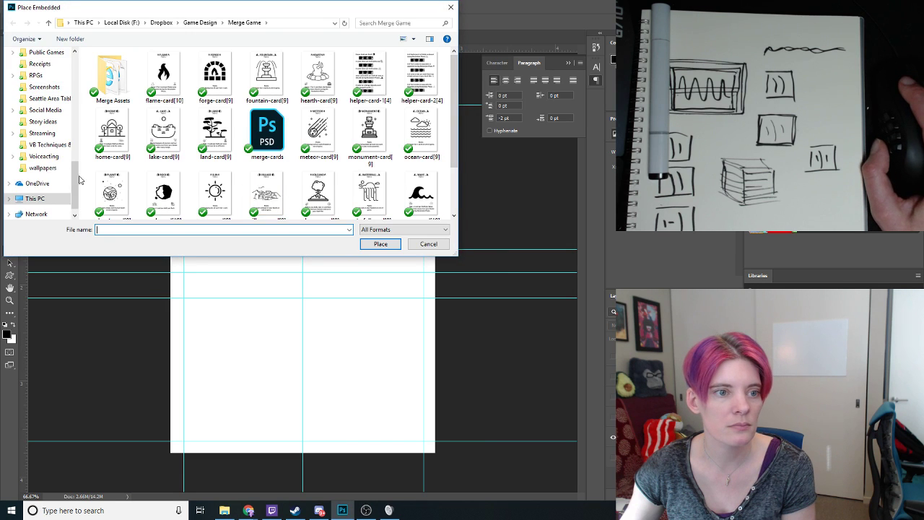
{"action": "left_click", "coordinate": [43, 83]}
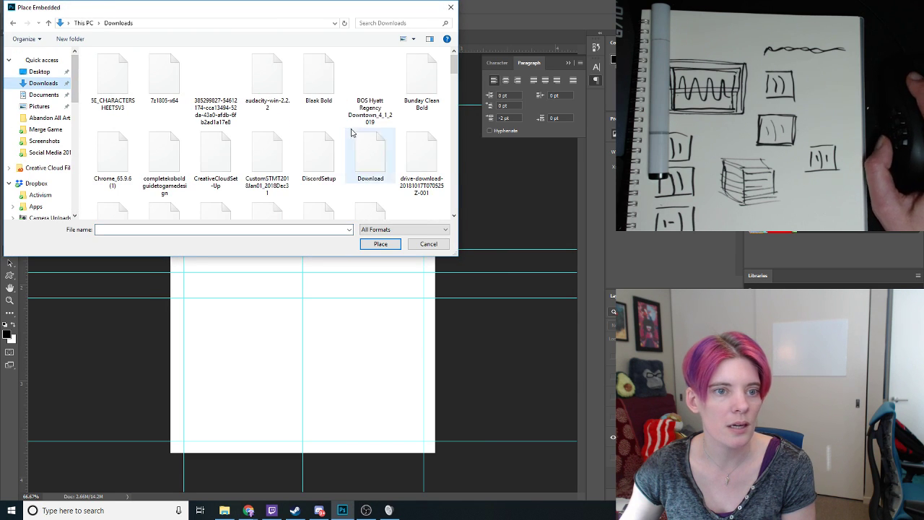
{"action": "left_click_drag", "start_coordinate": [454, 68], "coordinate": [453, 168]}
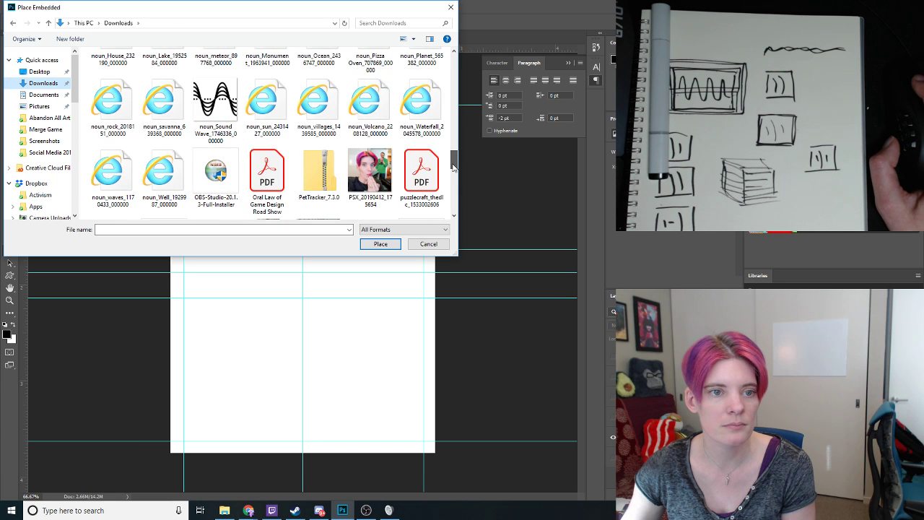
{"action": "left_click", "coordinate": [223, 105]}
{"action": "left_click", "coordinate": [382, 245]}
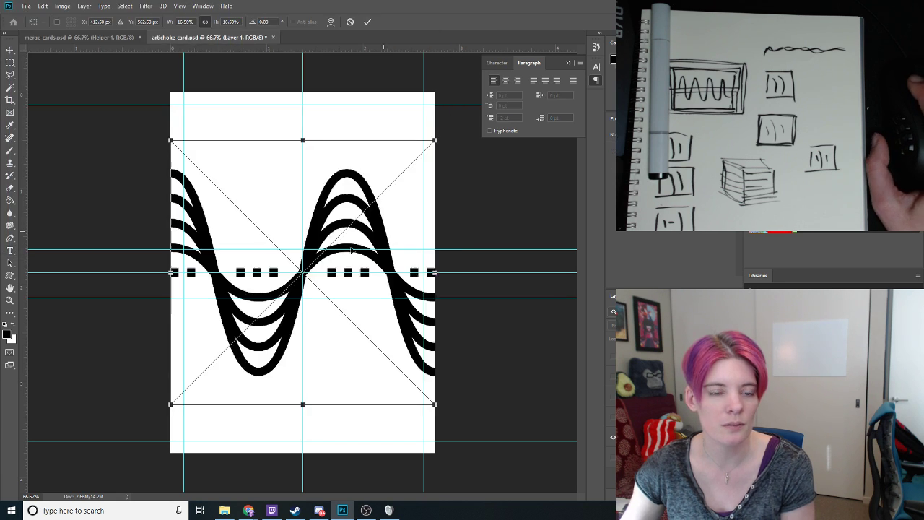
{"action": "left_click", "coordinate": [10, 51]}
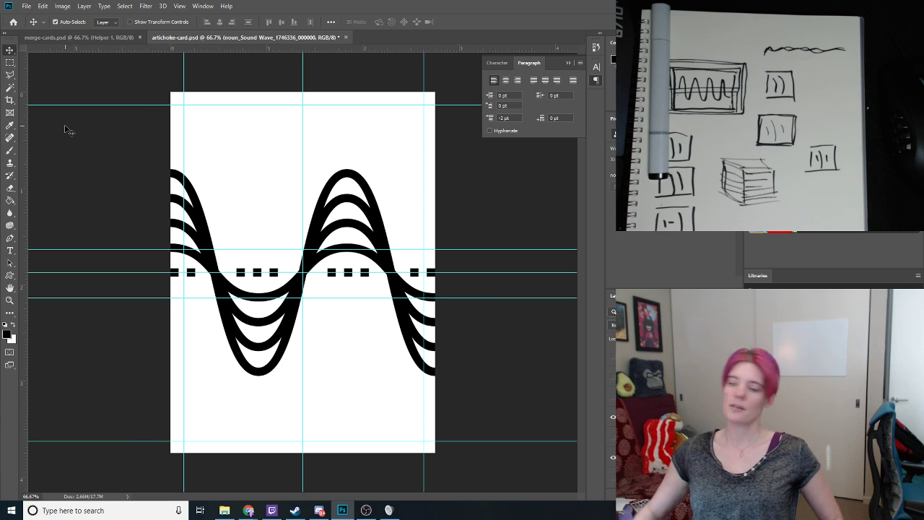
Rotate the placed sound wave icon 90° clockwise so it runs vertically along the card
{"action": "left_click", "coordinate": [26, 5]}
{"action": "mouse_move", "coordinate": [43, 5]}
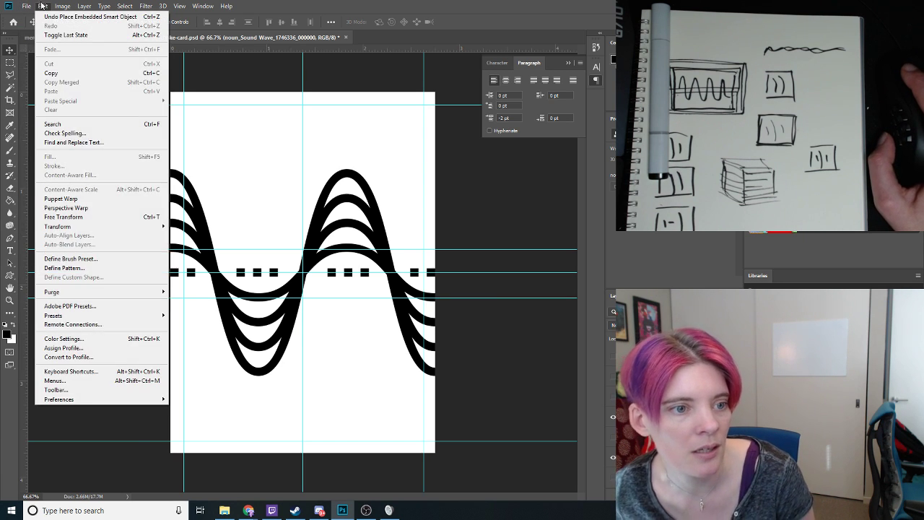
{"action": "mouse_move", "coordinate": [73, 226]}
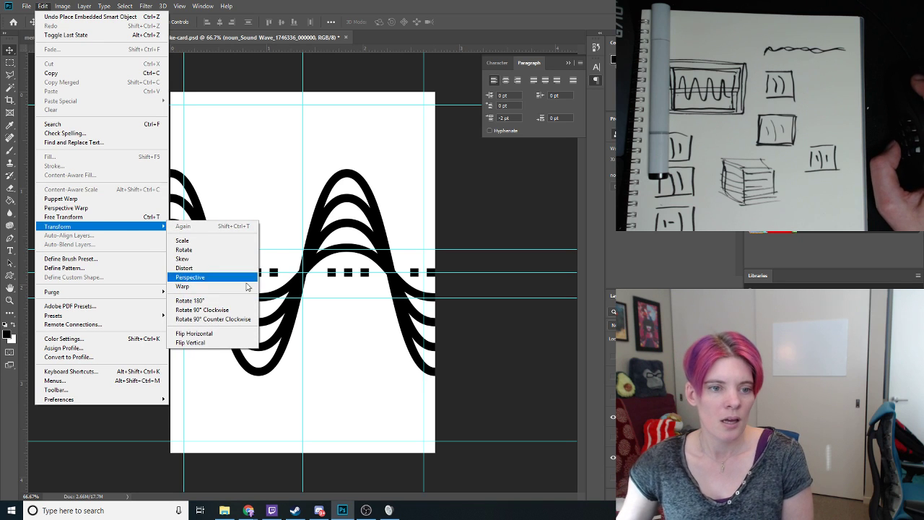
{"action": "left_click", "coordinate": [242, 309]}
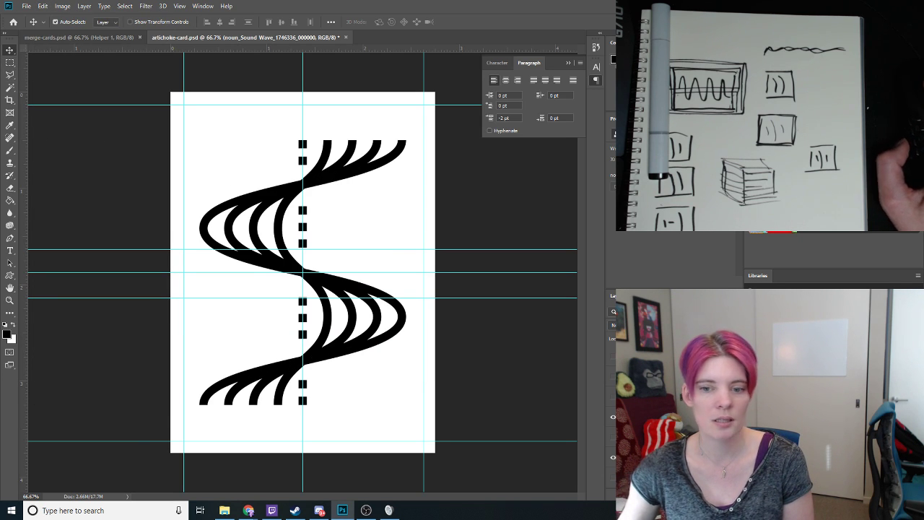
Scale the rotated wave proportionally about the card's centre to 22.26%, so it spans nearly the full card height
{"action": "left_click", "coordinate": [43, 5]}
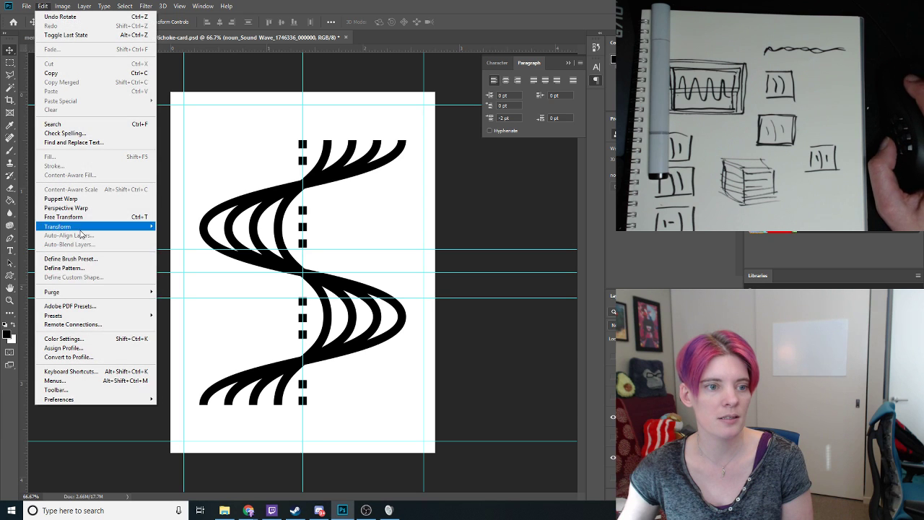
{"action": "mouse_move", "coordinate": [79, 227]}
{"action": "left_click", "coordinate": [170, 240]}
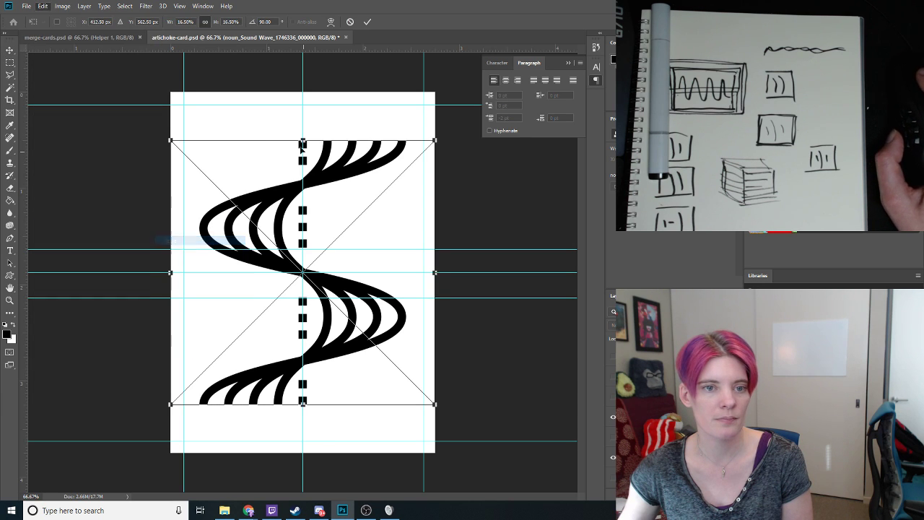
{"action": "left_click_drag", "start_coordinate": [170, 141], "coordinate": [116, 97]}
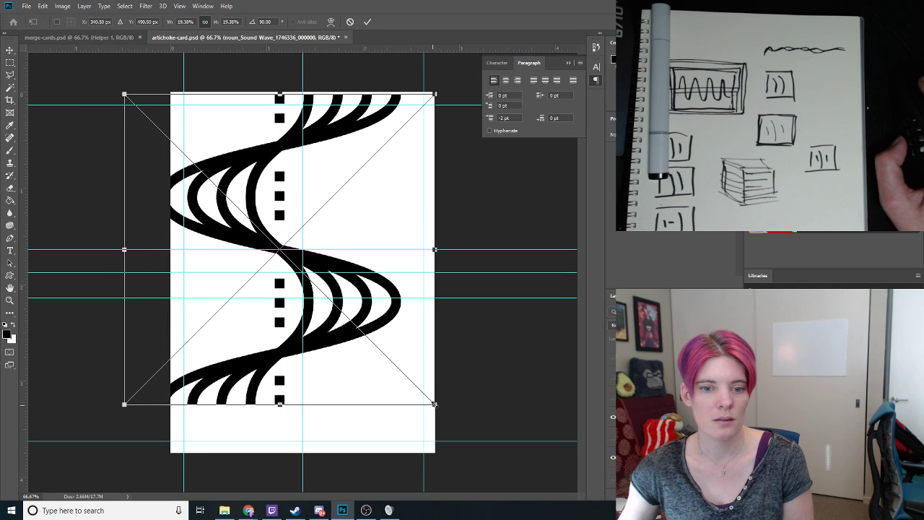
{"action": "left_click_drag", "start_coordinate": [435, 403], "coordinate": [470, 459]}
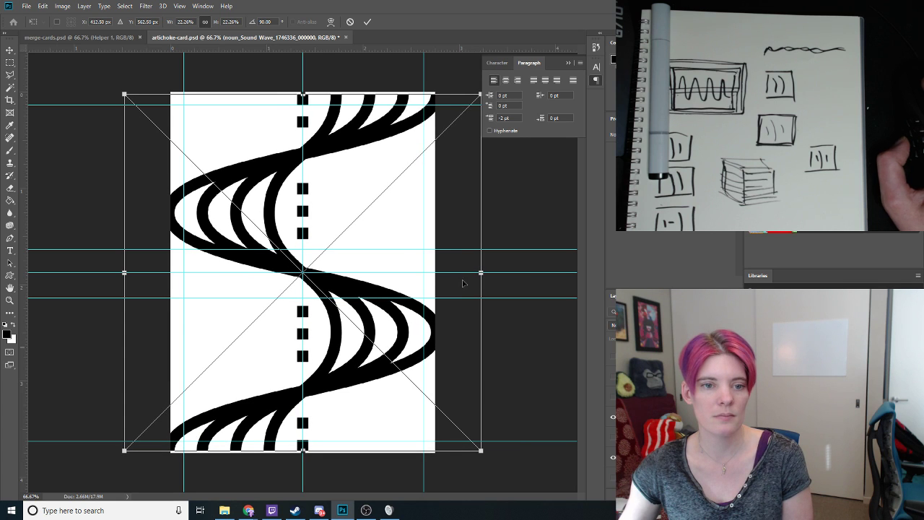
{"action": "left_click", "coordinate": [26, 5]}
{"action": "key", "text": "Escape"}
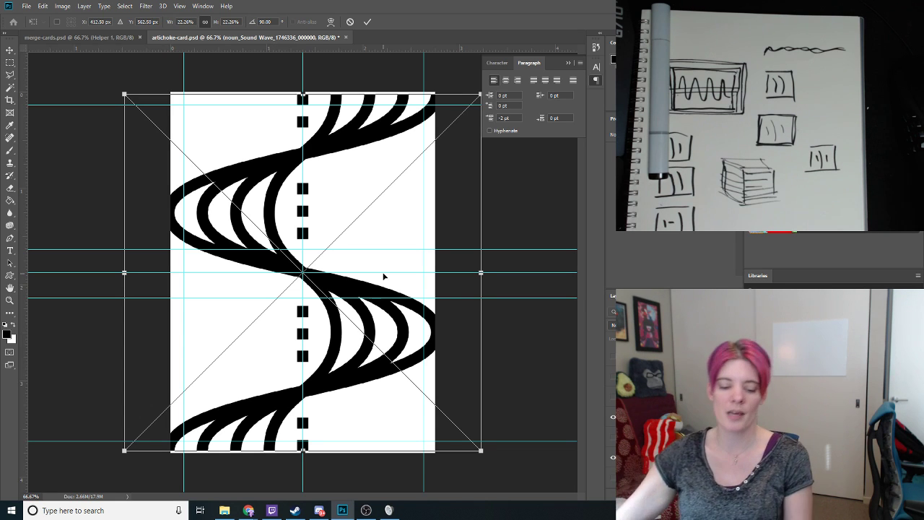
Narrow the wave to roughly the card's width, extend it past the upper and lower edges (W 24.00%, H 17.24%), and apply the transform
{"action": "left_click_drag", "start_coordinate": [125, 273], "coordinate": [166, 272]}
{"action": "left_click_drag", "start_coordinate": [483, 272], "coordinate": [442, 272]}
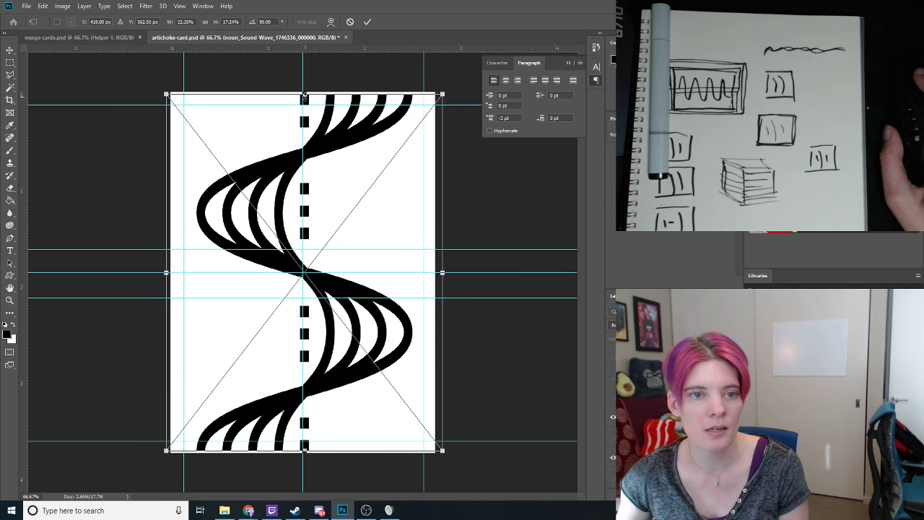
{"action": "left_click_drag", "start_coordinate": [299, 90], "coordinate": [304, 80]}
{"action": "left_click_drag", "start_coordinate": [304, 452], "coordinate": [304, 464]}
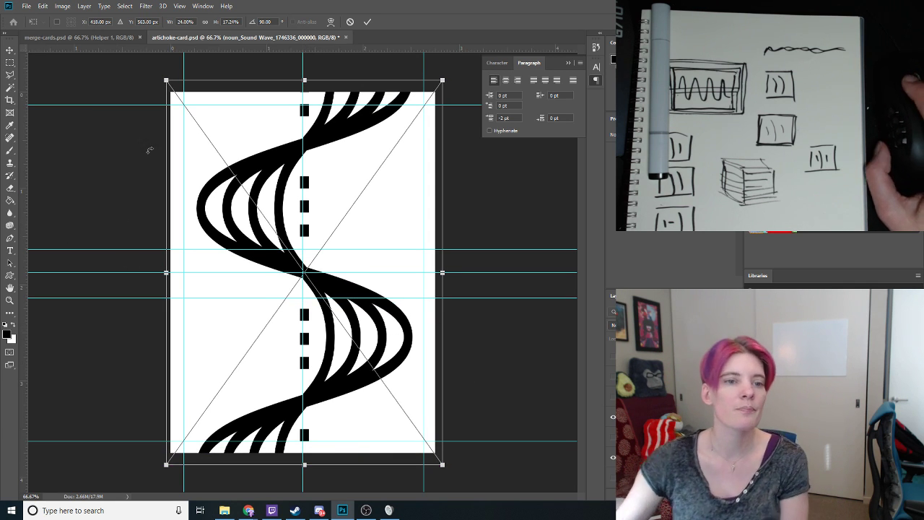
{"action": "left_click", "coordinate": [9, 53]}
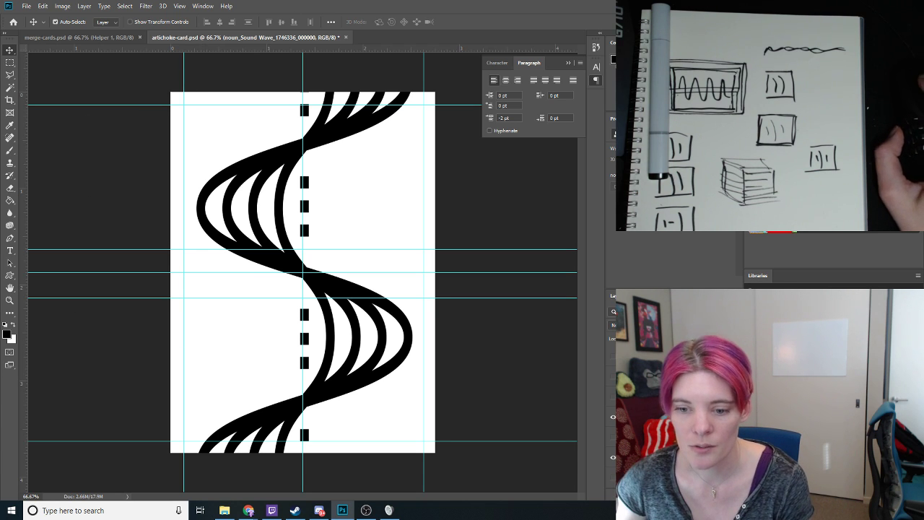
Group the sound wave layer and rename the group Wave 1
{"action": "key", "text": "ctrl+g"}
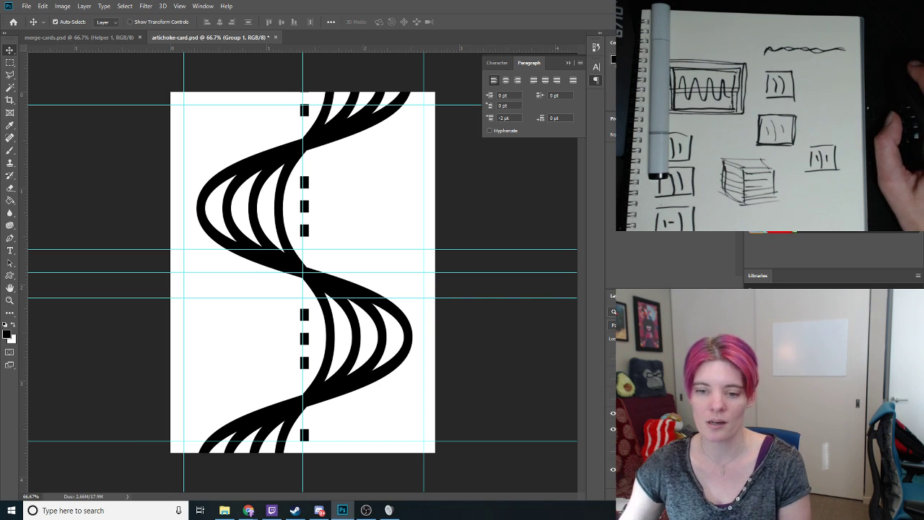
{"action": "key", "text": "alt+bracketright"}
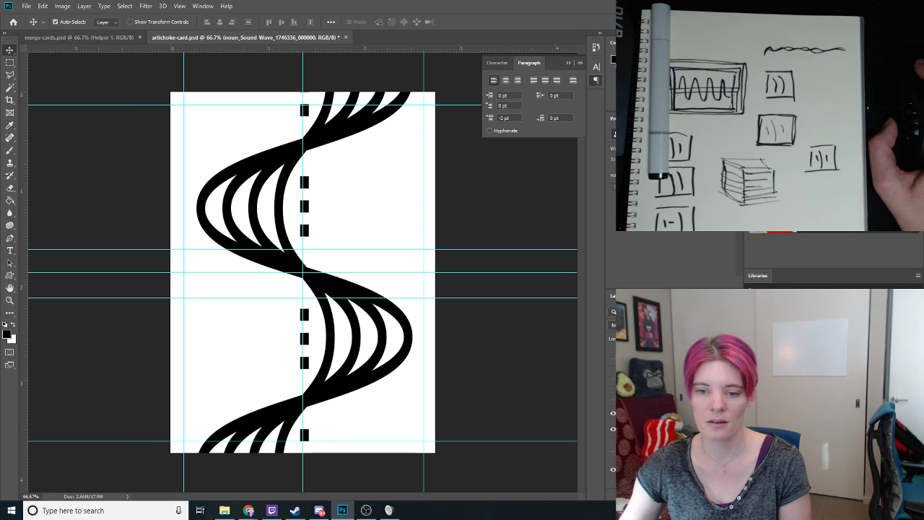
{"action": "right_click", "coordinate": [654, 426]}
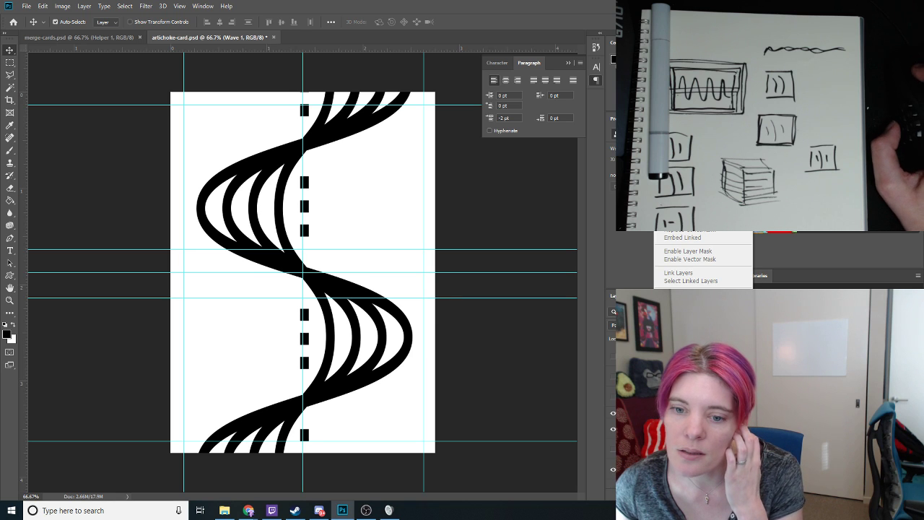
{"action": "key", "text": "Escape"}
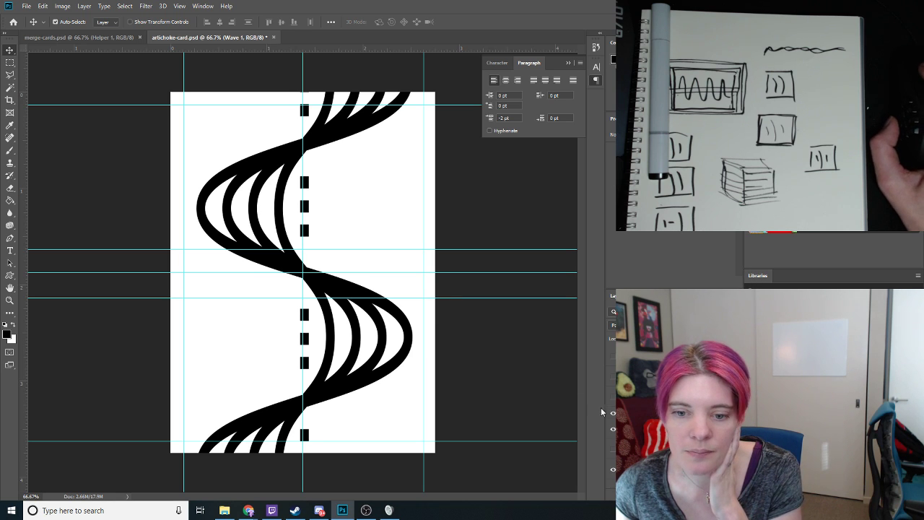
Show the hidden ARTICHOKE title layer and replace its text with WAVE 1
{"action": "left_click", "coordinate": [613, 396]}
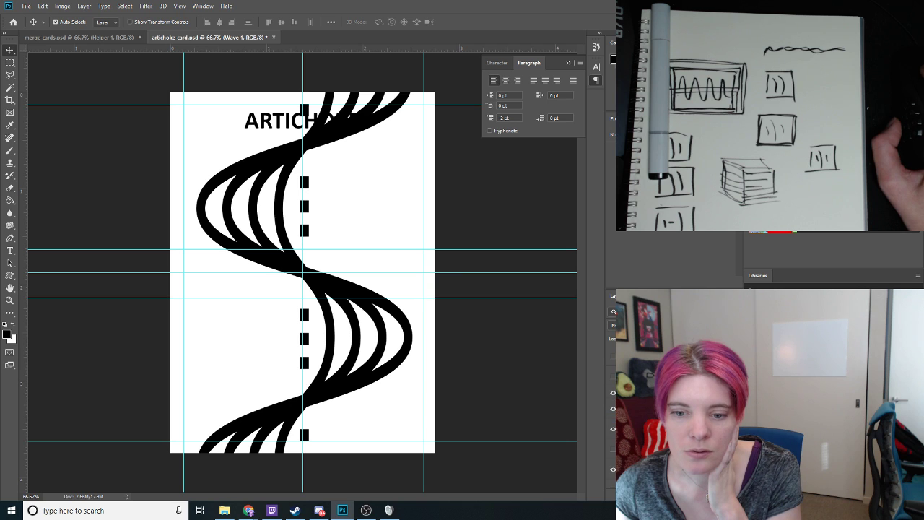
{"action": "left_click", "coordinate": [351, 182]}
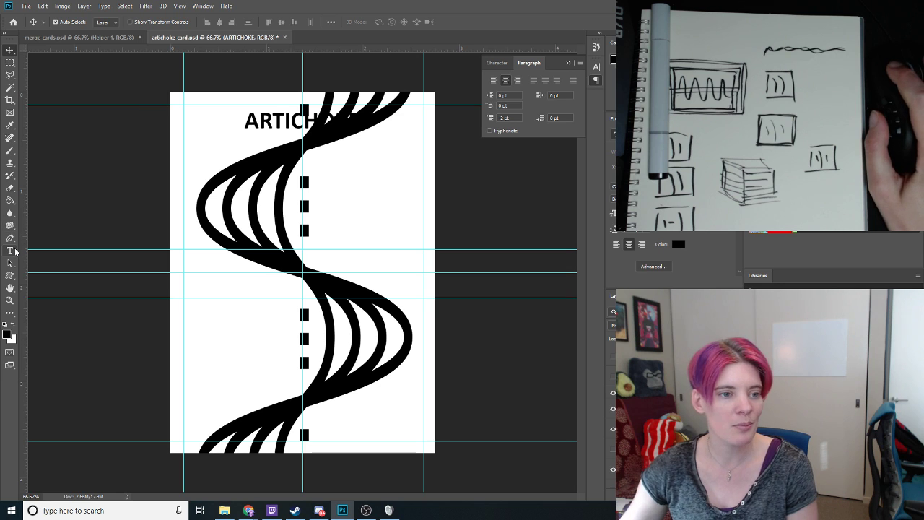
{"action": "key", "text": "t"}
{"action": "left_click_drag", "start_coordinate": [245, 122], "coordinate": [392, 124]}
{"action": "type", "text": "Wa"}
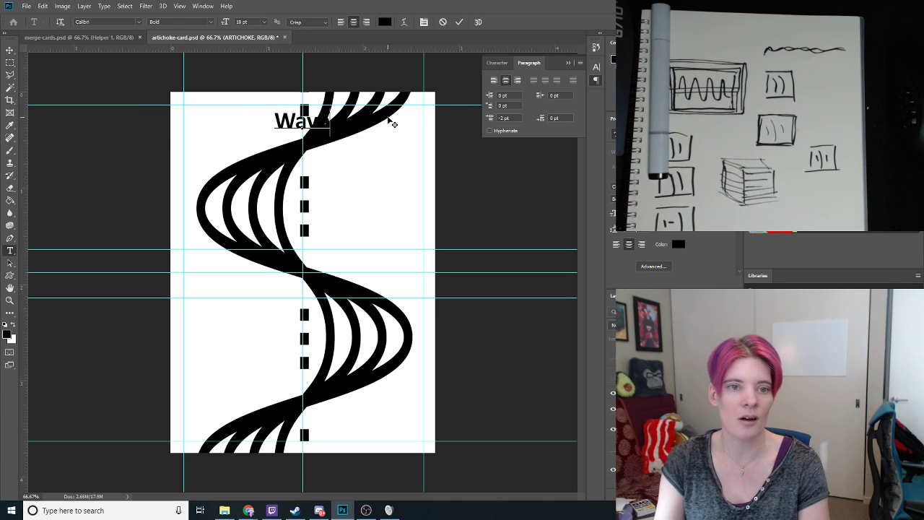
{"action": "key", "text": "BackSpace"}
{"action": "type", "text": "AVE 1"}
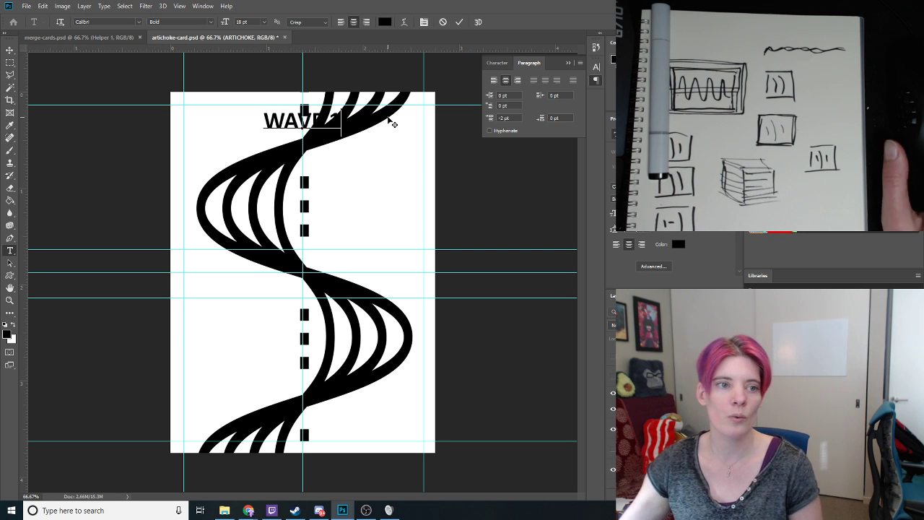
{"action": "key", "text": "Escape"}
{"action": "key", "text": "v"}
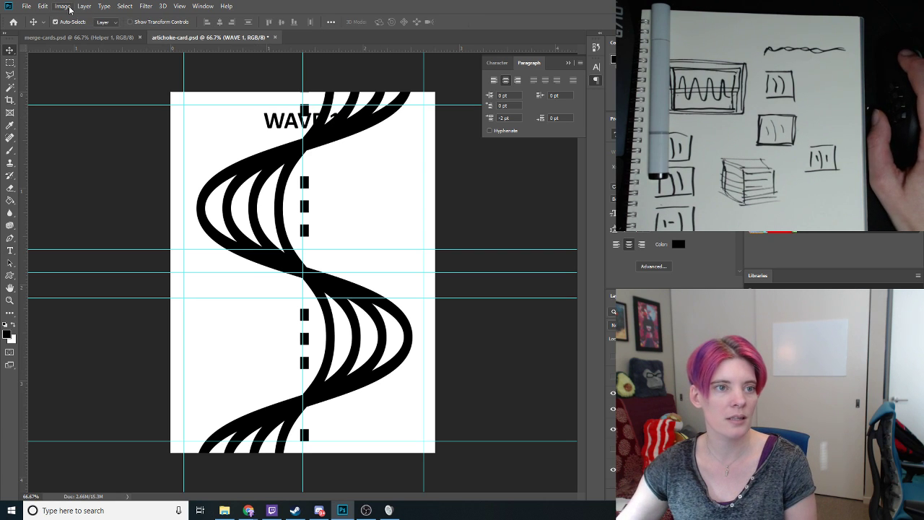
Rotate the WAVE 1 title 90° clockwise, move it to the blank area beside the wave's upper curve, and select the Wave 1 group
{"action": "left_click", "coordinate": [63, 7]}
{"action": "mouse_move", "coordinate": [43, 5]}
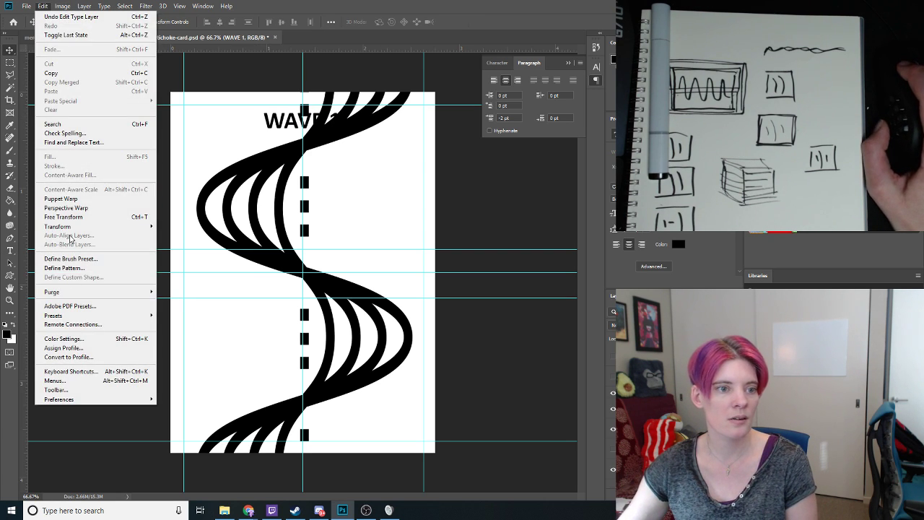
{"action": "mouse_move", "coordinate": [70, 230]}
{"action": "left_click", "coordinate": [216, 312]}
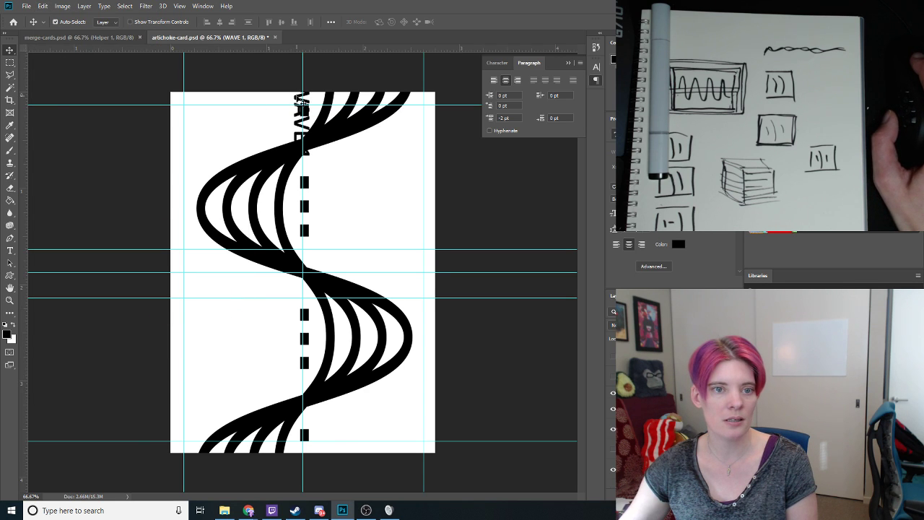
{"action": "left_click_drag", "start_coordinate": [300, 99], "coordinate": [397, 150]}
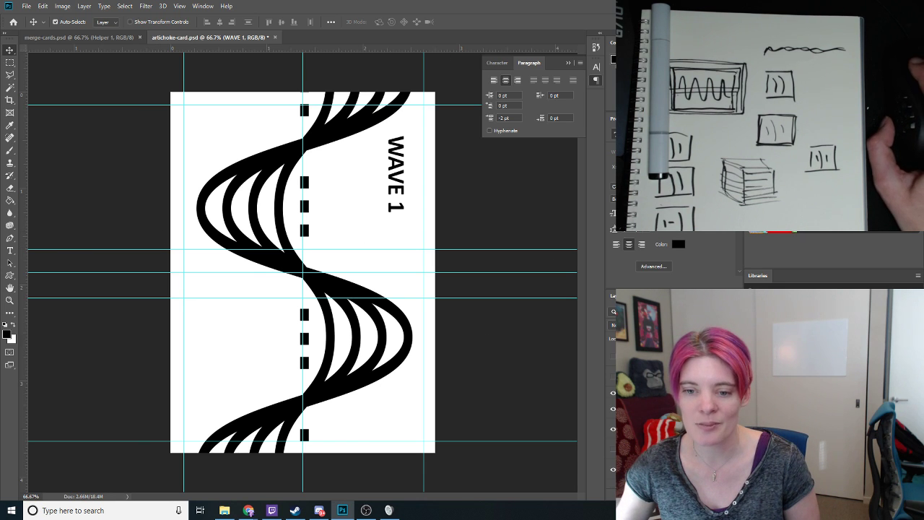
{"action": "left_click", "coordinate": [649, 461]}
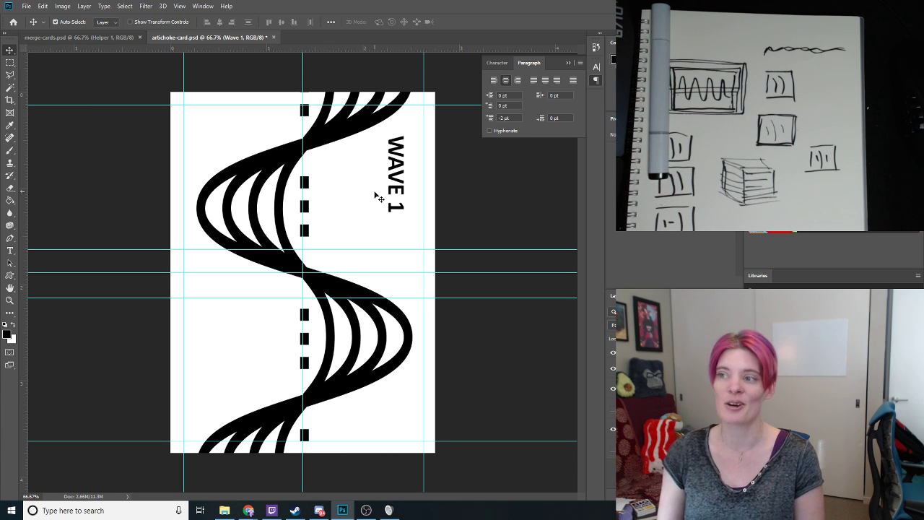
{"action": "left_click", "coordinate": [26, 6]}
{"action": "mouse_move", "coordinate": [75, 67]}
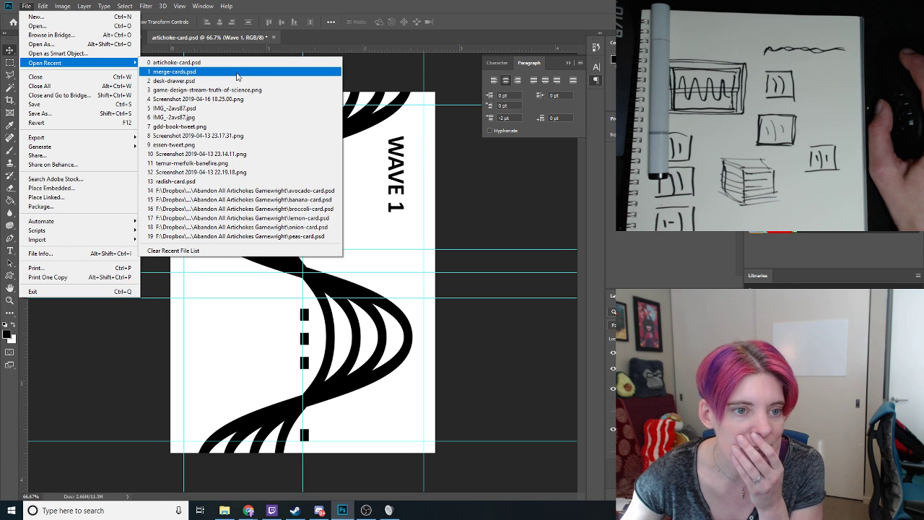
{"action": "key", "text": "Escape"}
{"action": "key", "text": "Escape"}
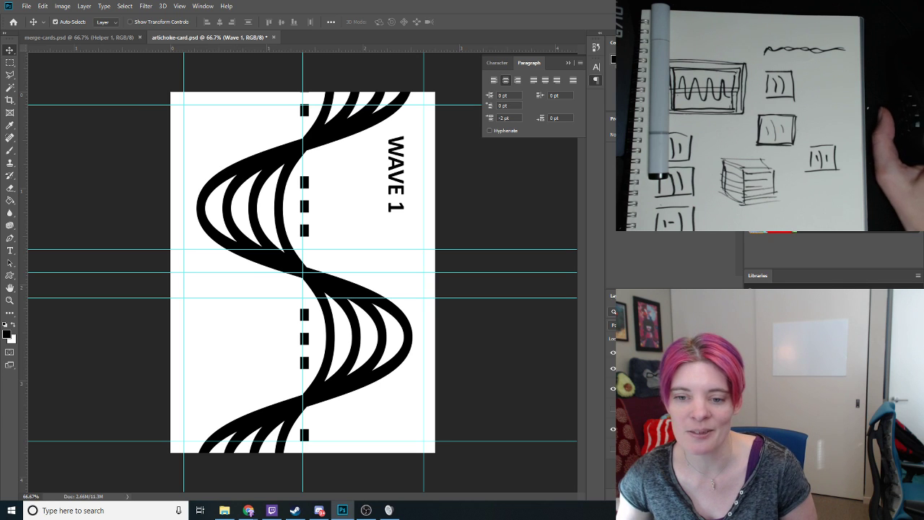
Duplicate the Wave 1 group and name the copy Wave 2
{"action": "right_click", "coordinate": [667, 352]}
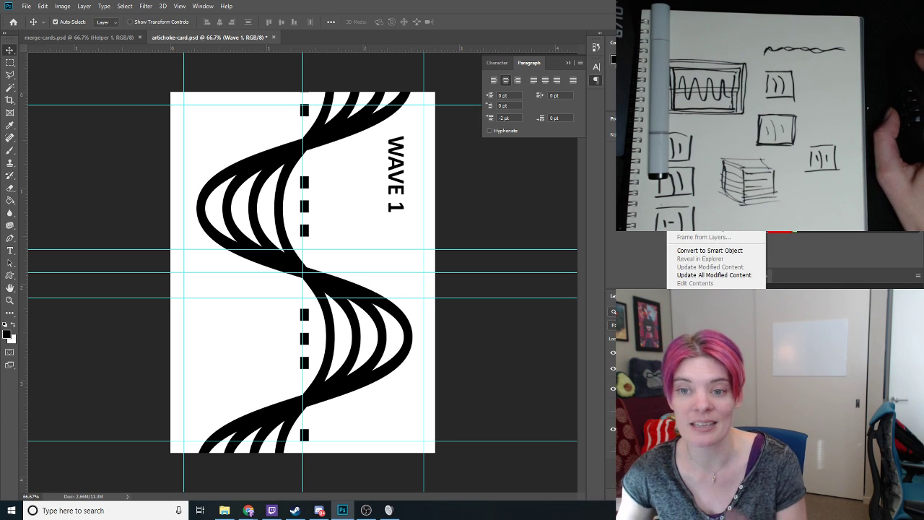
{"action": "left_click", "coordinate": [476, 206]}
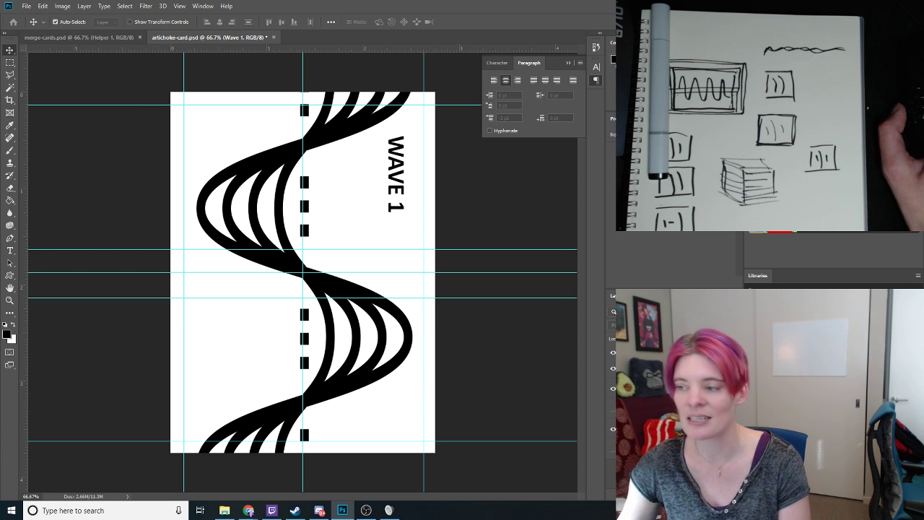
{"action": "key", "text": "alt+]"}
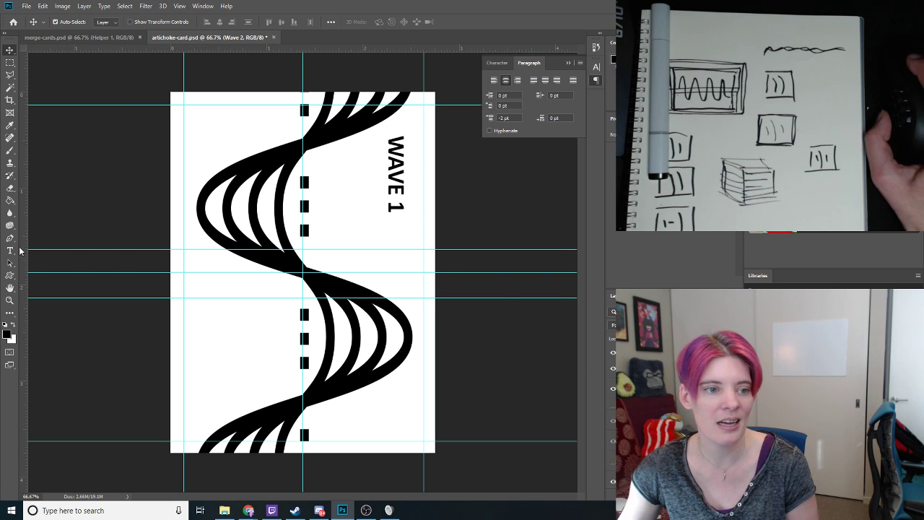
Change the title text in the Wave 2 group to WAVE 2
{"action": "left_click", "coordinate": [10, 251]}
{"action": "double_click", "coordinate": [389, 207]}
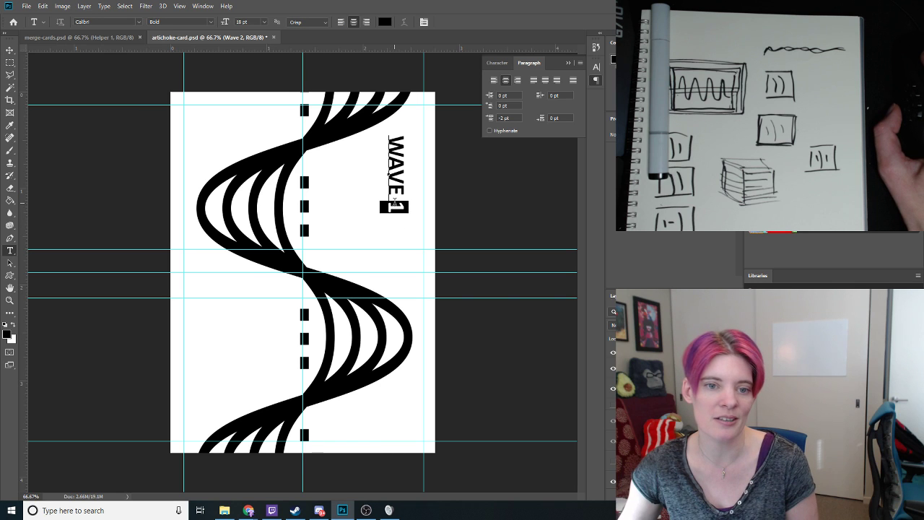
{"action": "type", "text": "2"}
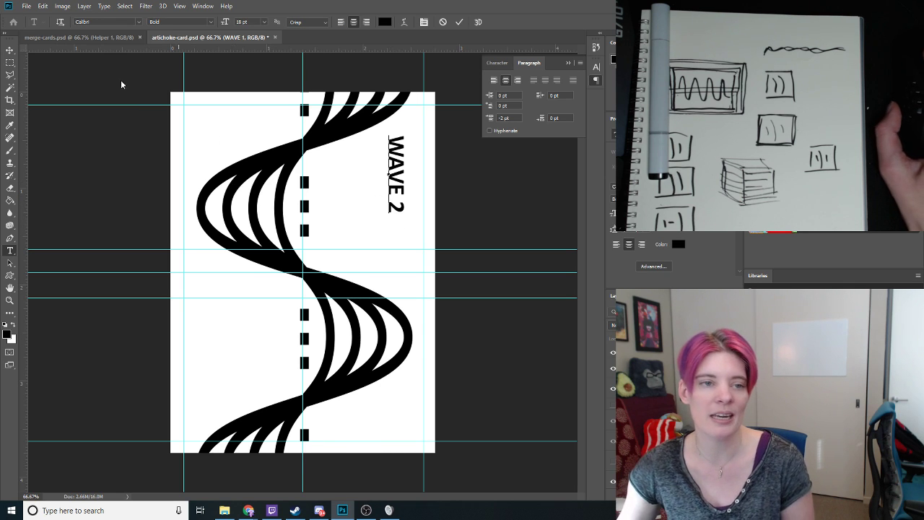
{"action": "left_click", "coordinate": [10, 50]}
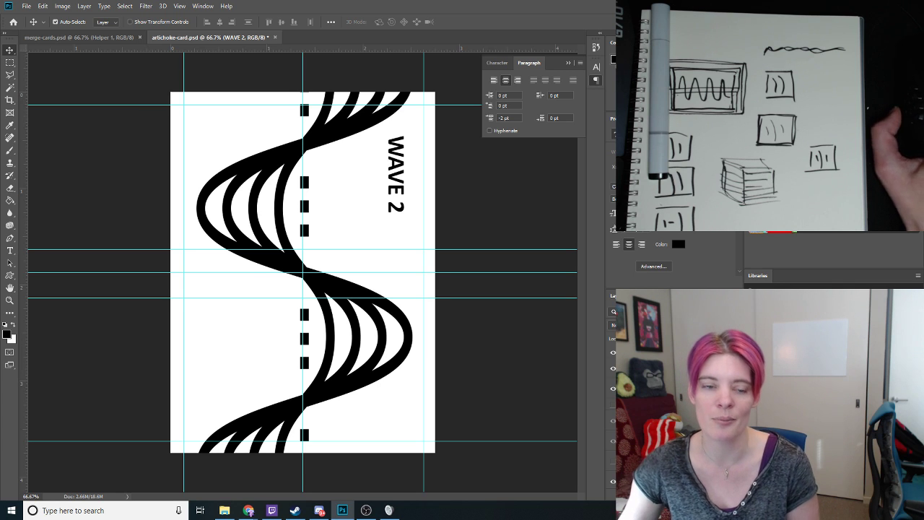
Flip the sound wave icon in the Wave 2 group horizontally
{"action": "key", "text": "alt+["}
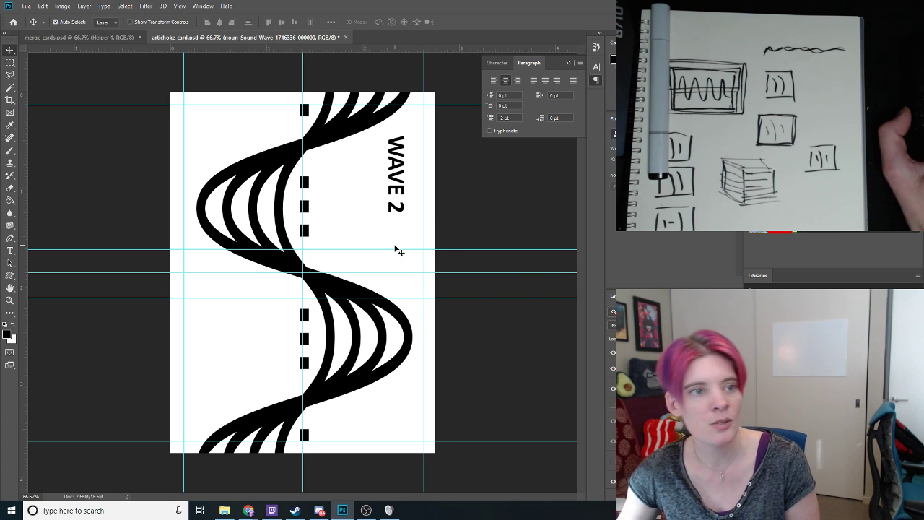
{"action": "left_click", "coordinate": [43, 6]}
{"action": "mouse_move", "coordinate": [78, 228]}
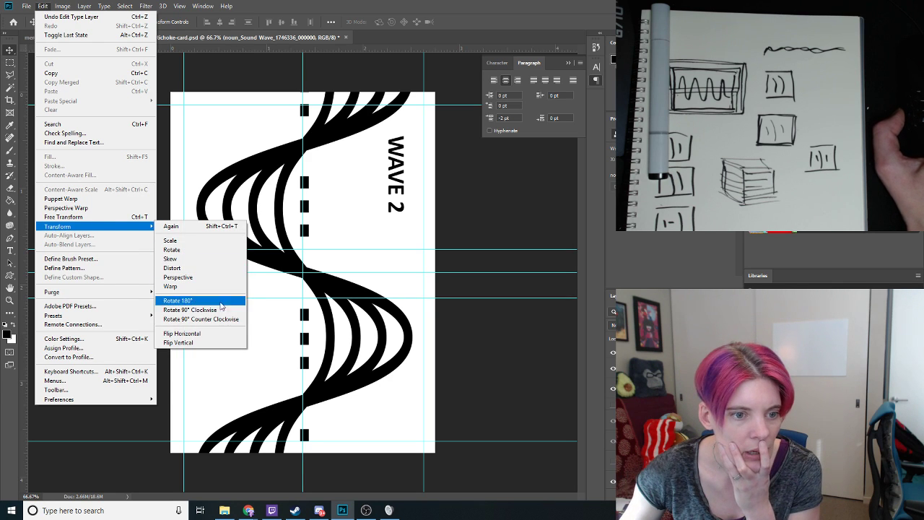
{"action": "left_click", "coordinate": [182, 333]}
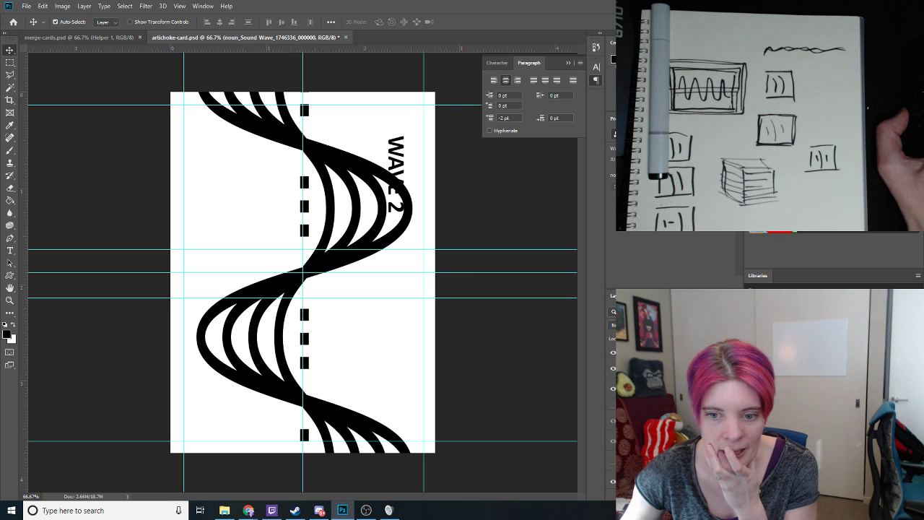
Move the WAVE 2 title left across the card into the blank area beside the wave's upper curve
{"action": "key", "text": "alt+]"}
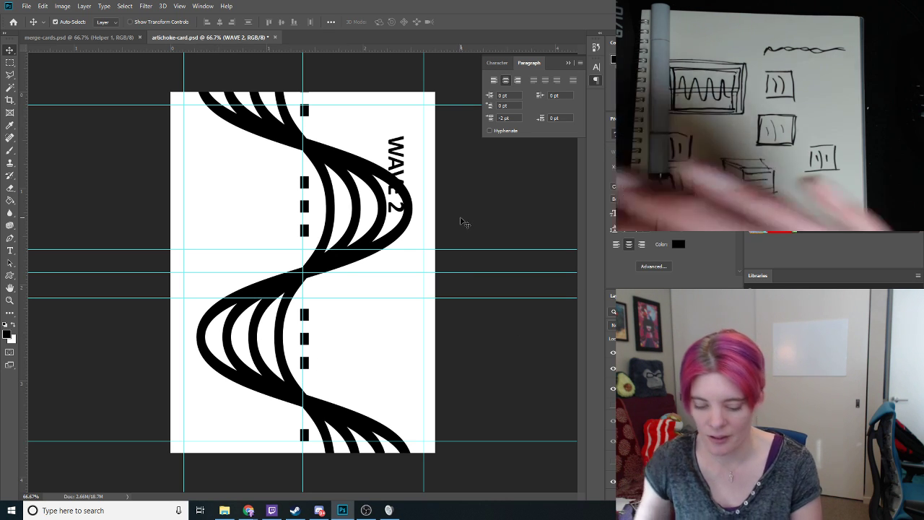
{"action": "key", "text": "Left"}
{"action": "key", "text": "Left"}
{"action": "key", "text": "Left"}
{"action": "key", "text": "Left"}
{"action": "key", "text": "Left"}
{"action": "key", "text": "Left"}
{"action": "key", "text": "shift+Left"}
{"action": "key", "text": "shift+Left"}
{"action": "key", "text": "shift+Left"}
{"action": "key", "text": "shift+Left"}
{"action": "key", "text": "shift+Left"}
{"action": "key", "text": "shift+Left"}
{"action": "key", "text": "shift+Left"}
{"action": "key", "text": "shift+Left"}
{"action": "key", "text": "shift+Left"}
{"action": "key", "text": "shift+Left"}
{"action": "key", "text": "shift+Left"}
{"action": "key", "text": "shift+Left"}
{"action": "key", "text": "shift+Left"}
{"action": "key", "text": "shift+Left"}
{"action": "key", "text": "shift+Left"}
{"action": "key", "text": "shift+Left"}
{"action": "key", "text": "shift+Left"}
{"action": "key", "text": "shift+Left"}
{"action": "key", "text": "shift+Left"}
{"action": "key", "text": "shift+Left"}
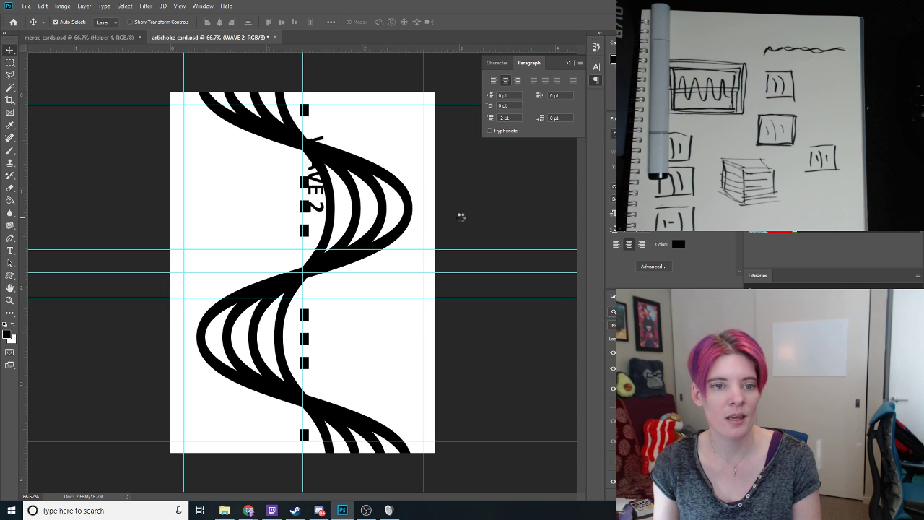
{"action": "key", "text": "shift+Left"}
{"action": "key", "text": "shift+Left"}
{"action": "key", "text": "shift+Left"}
{"action": "key", "text": "shift+Left"}
{"action": "key", "text": "shift+Left"}
{"action": "key", "text": "shift+Left"}
{"action": "key", "text": "shift+Left"}
{"action": "key", "text": "shift+Left"}
{"action": "key", "text": "shift+Left"}
{"action": "key", "text": "shift+Left"}
{"action": "key", "text": "shift+Left"}
{"action": "key", "text": "shift+Left"}
{"action": "key", "text": "shift+Left"}
{"action": "key", "text": "shift+Left"}
{"action": "key", "text": "shift+Left"}
{"action": "key", "text": "shift+Left"}
{"action": "key", "text": "shift+Left"}
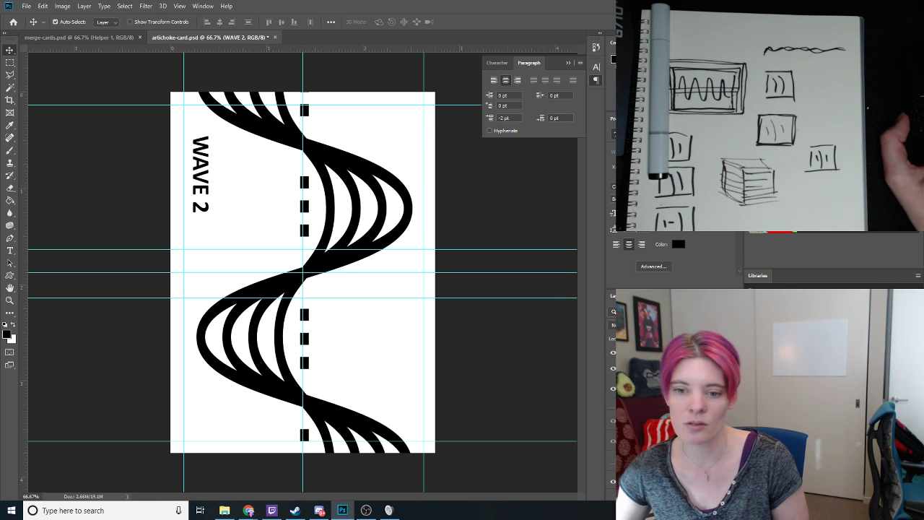
Duplicate the Wave 2 group as Wave 3 and change the copy's title text to WAVE 3
{"action": "right_click", "coordinate": [653, 368]}
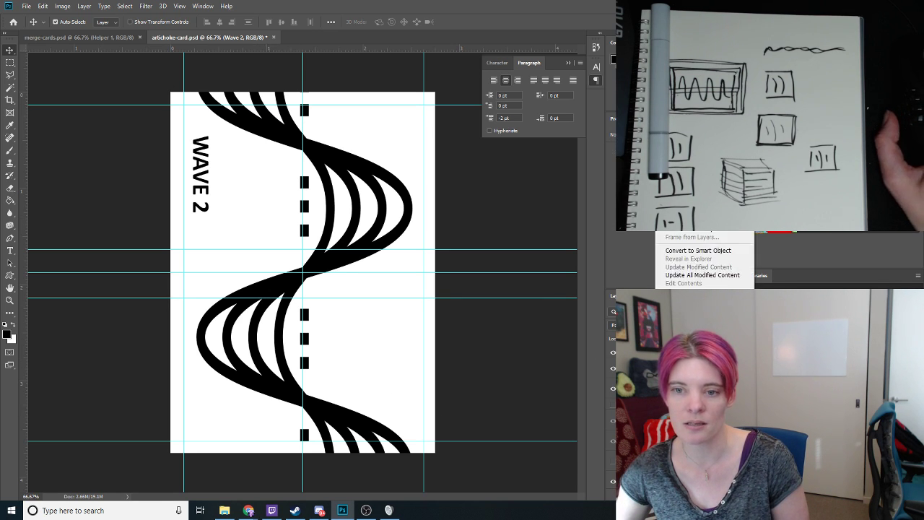
{"action": "left_click", "coordinate": [679, 347]}
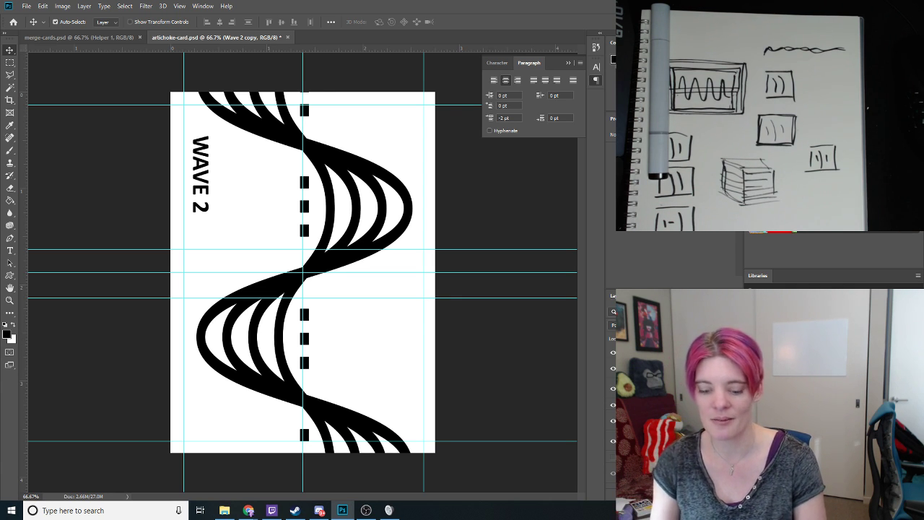
{"action": "left_click", "coordinate": [9, 250]}
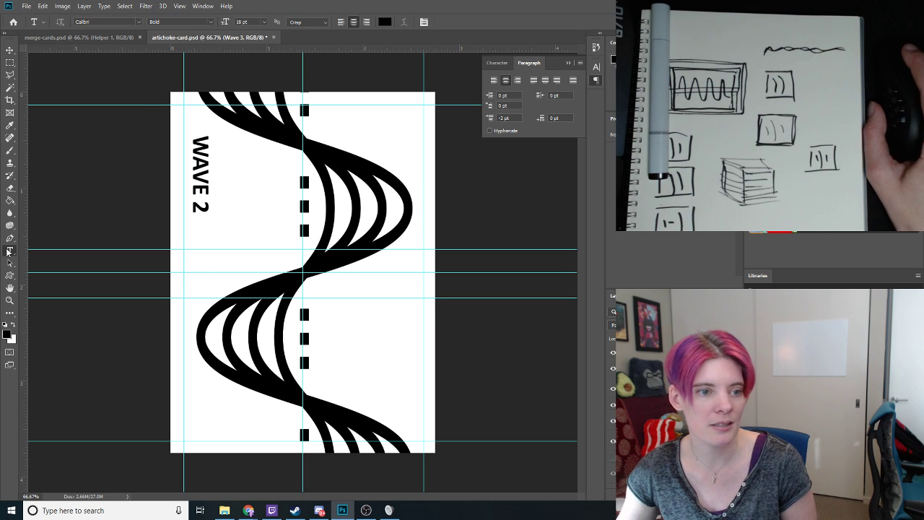
{"action": "left_click", "coordinate": [203, 206]}
{"action": "double_click", "coordinate": [203, 207]}
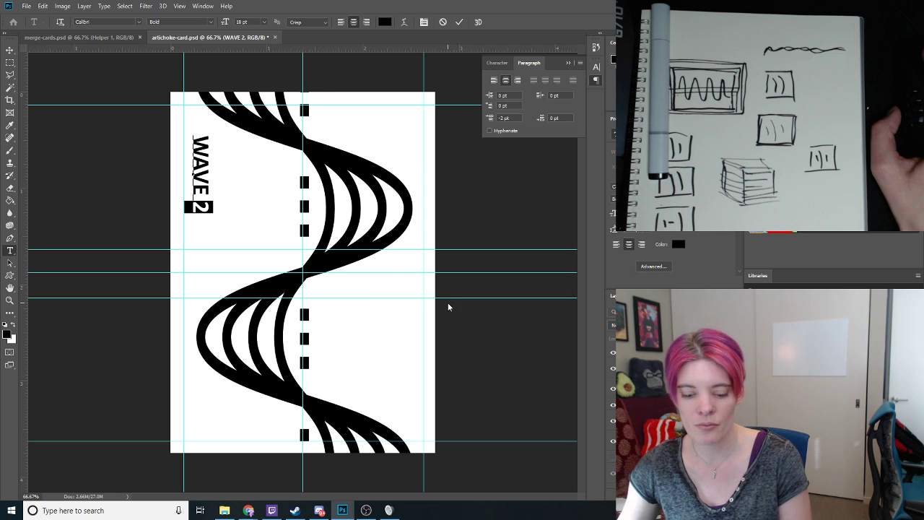
{"action": "type", "text": "3"}
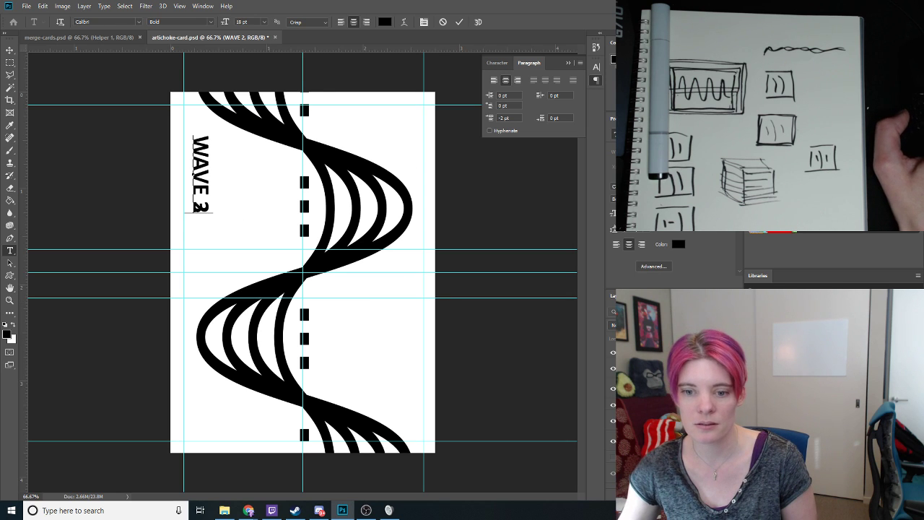
{"action": "key", "text": "ctrl+Return"}
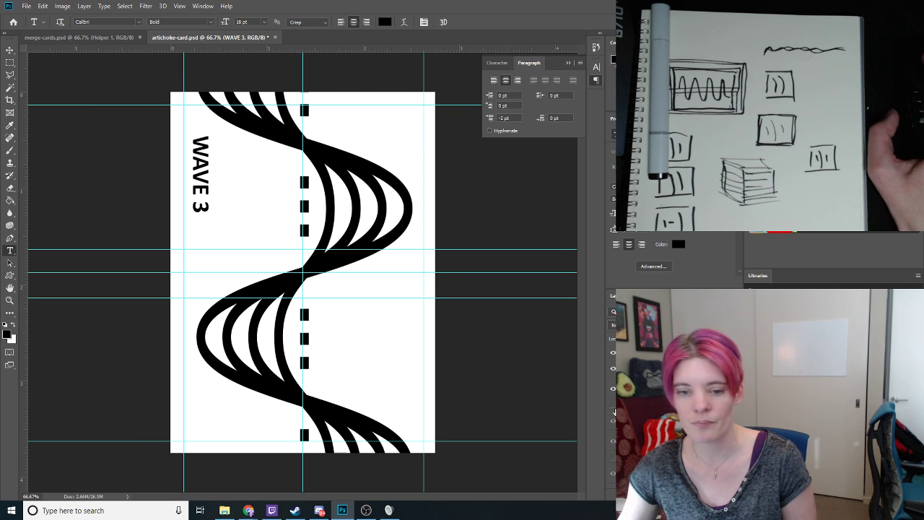
Start saving the document under a new name and create a folder named Cacophonic inside Game Design
{"action": "left_click", "coordinate": [26, 10]}
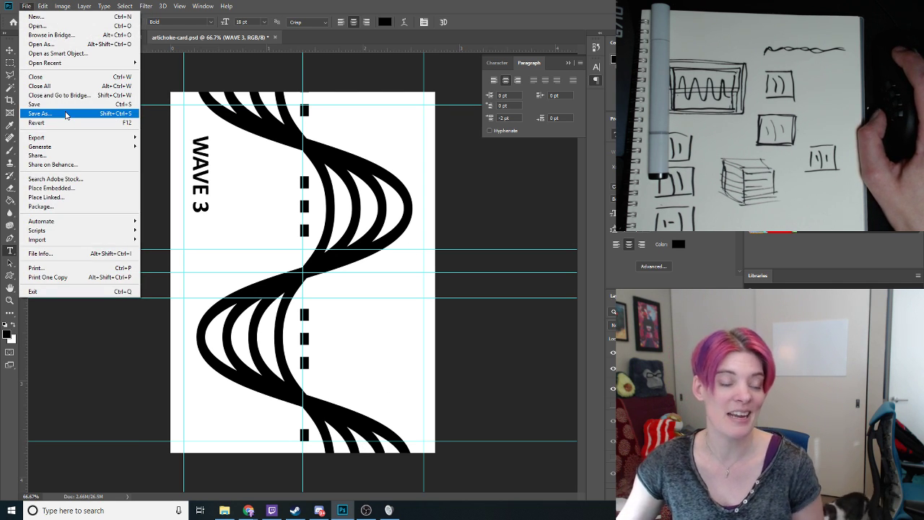
{"action": "left_click", "coordinate": [65, 114]}
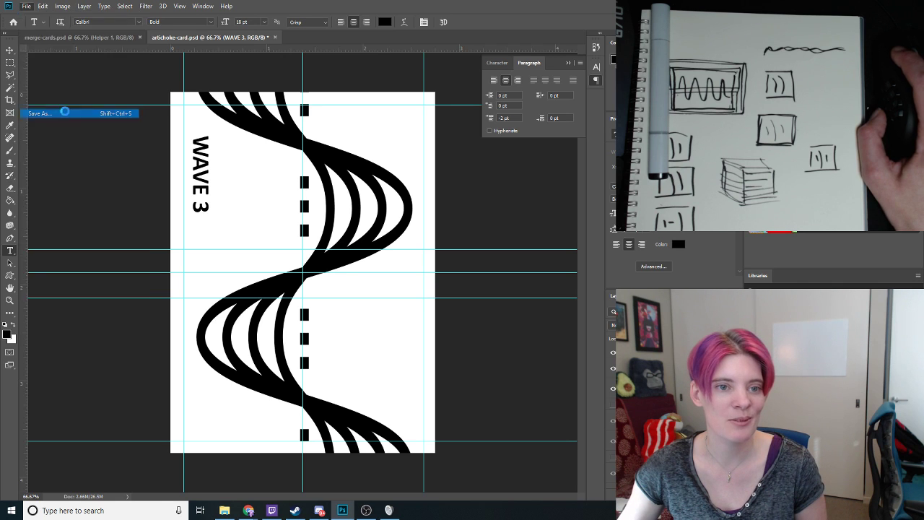
{"action": "left_click", "coordinate": [100, 24]}
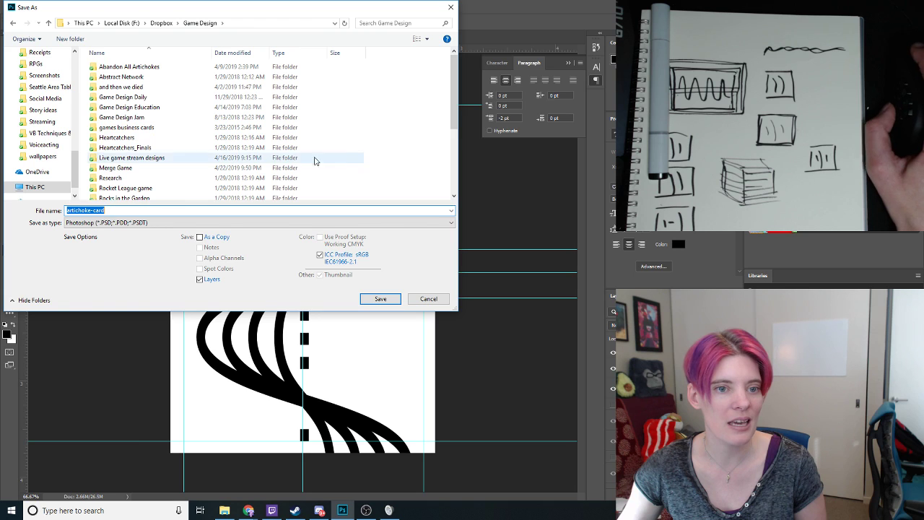
{"action": "right_click", "coordinate": [400, 161]}
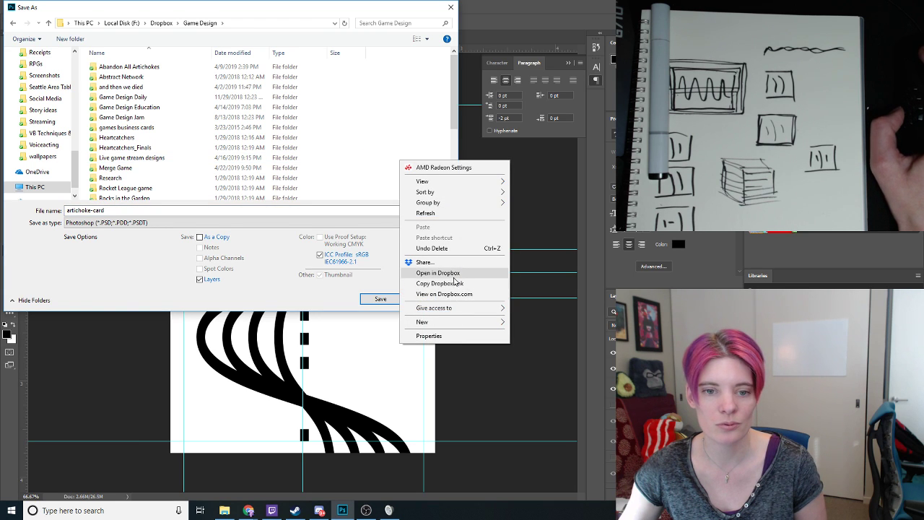
{"action": "mouse_move", "coordinate": [453, 322]}
{"action": "left_click", "coordinate": [530, 324]}
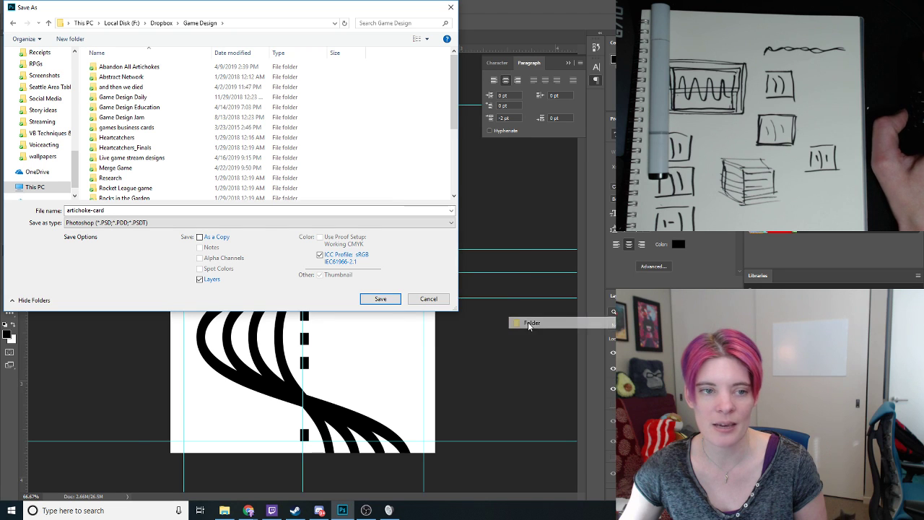
{"action": "type", "text": "Ca"}
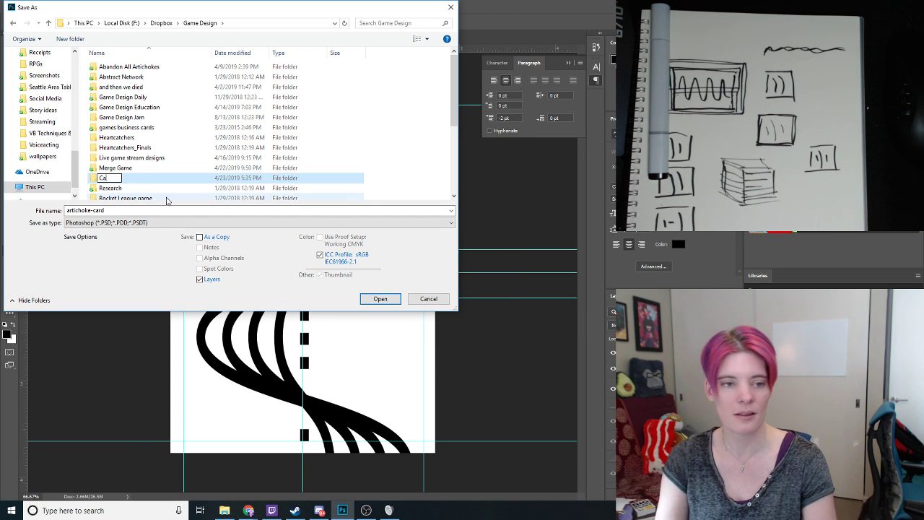
{"action": "type", "text": "cophonic"}
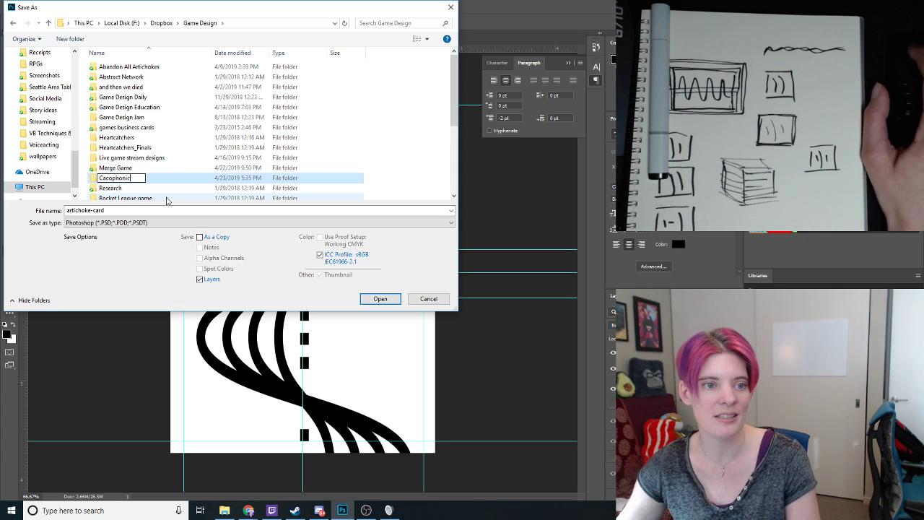
{"action": "left_click", "coordinate": [166, 198]}
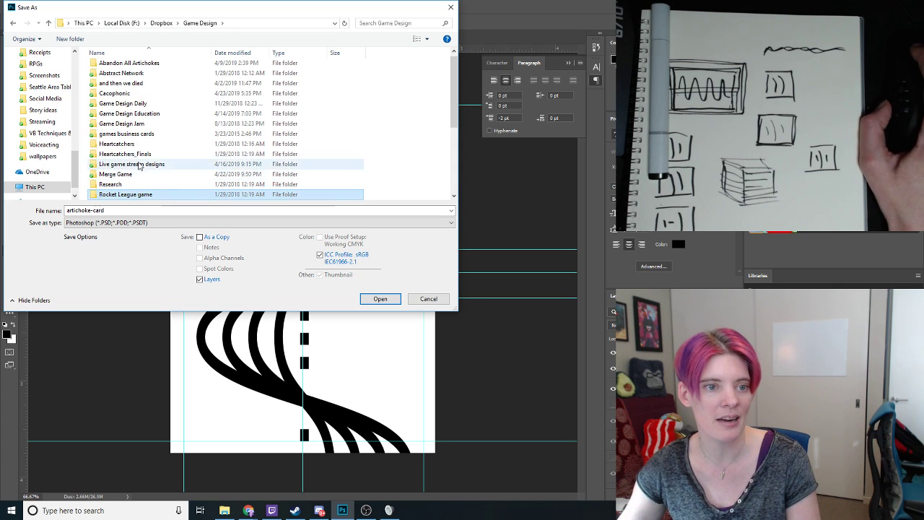
Save the document in the Cacophonic folder as a Photoshop file named cacophonic-cards
{"action": "double_click", "coordinate": [125, 94]}
{"action": "left_click", "coordinate": [121, 210]}
{"action": "type", "text": "cacoph"}
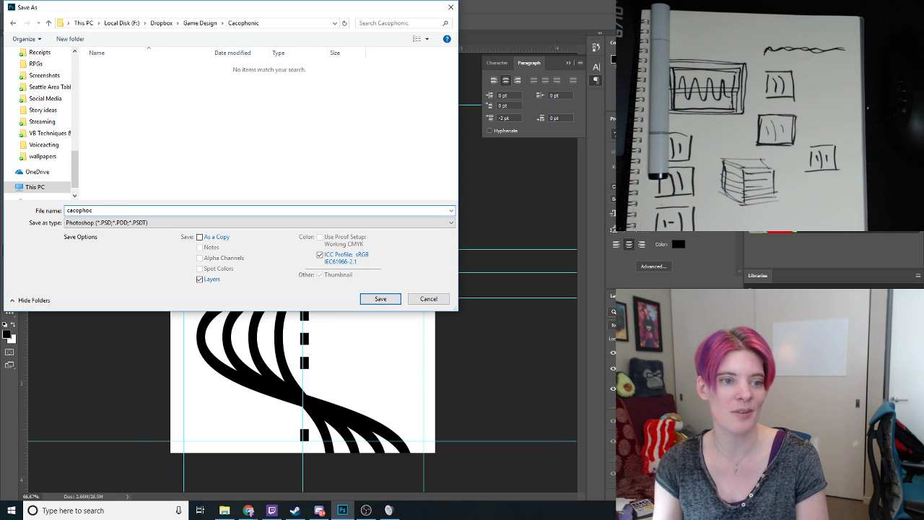
{"action": "type", "text": "onic-"}
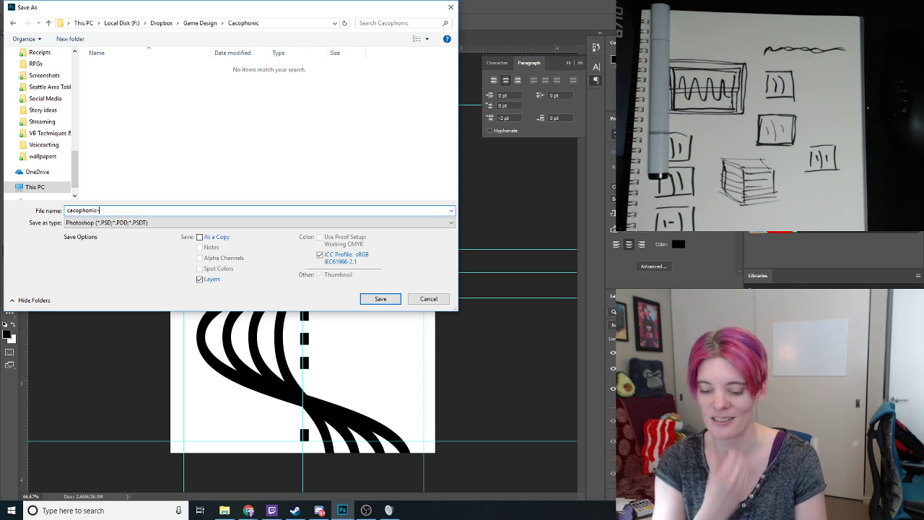
{"action": "type", "text": "cards"}
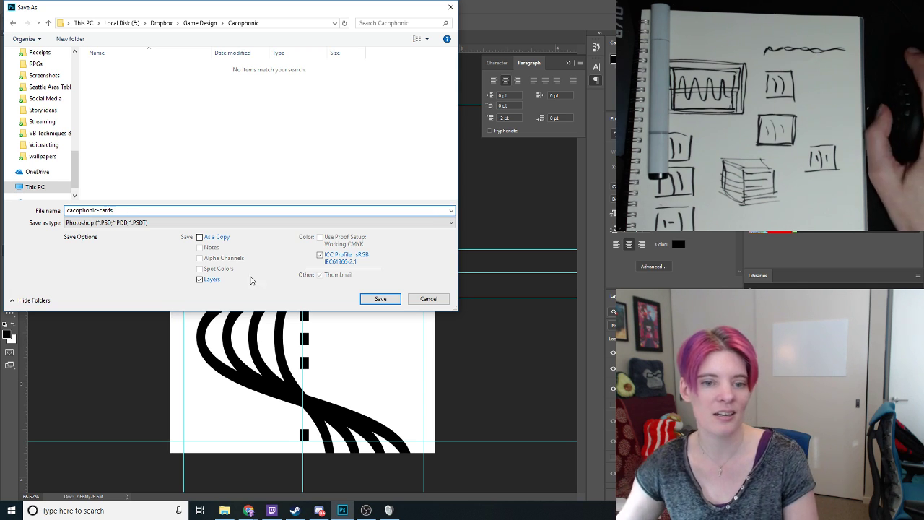
{"action": "left_click", "coordinate": [378, 299]}
{"action": "left_click", "coordinate": [538, 195]}
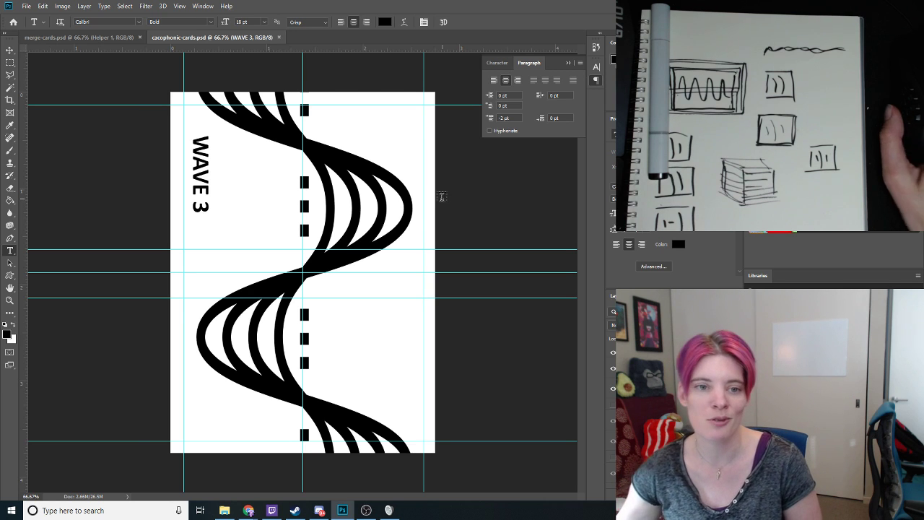
{"action": "left_click", "coordinate": [43, 6]}
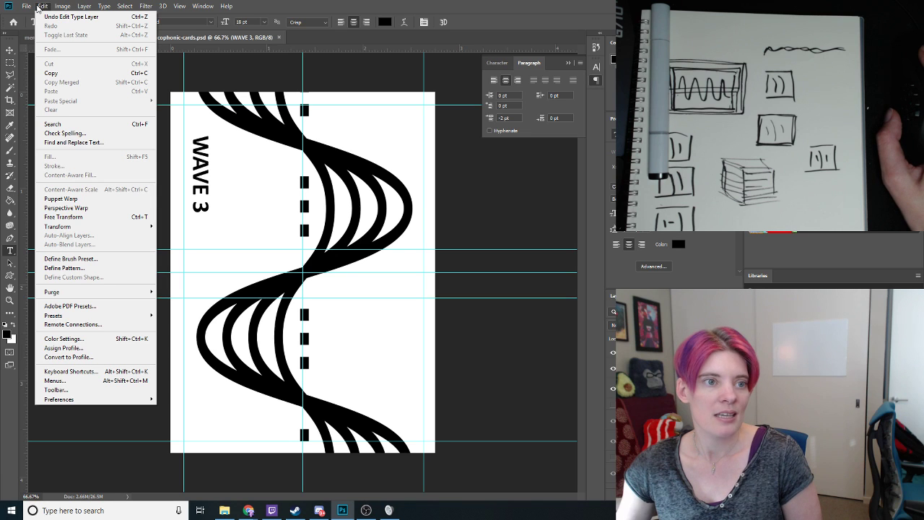
{"action": "left_click", "coordinate": [40, 6]}
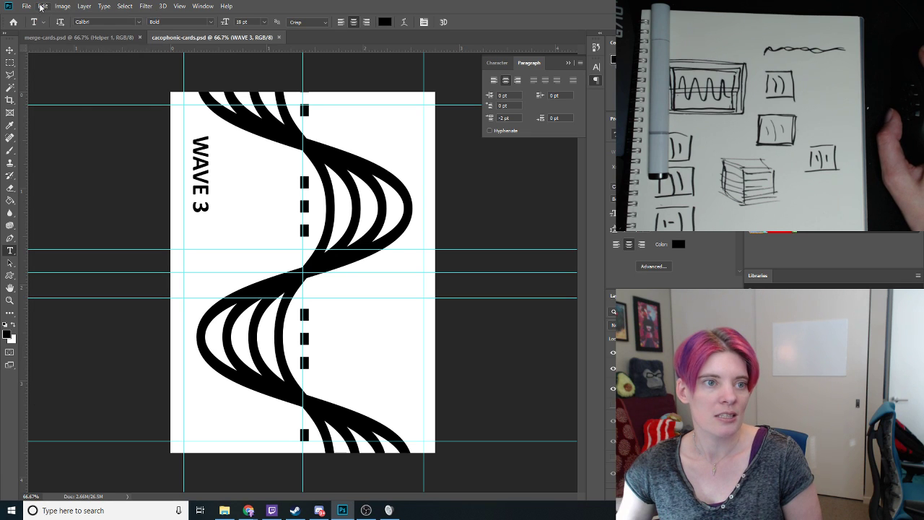
{"action": "left_click", "coordinate": [41, 5]}
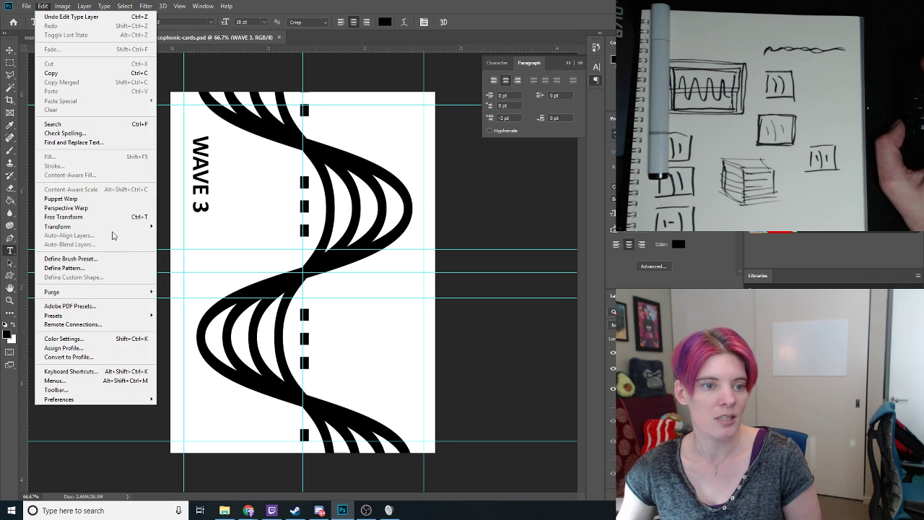
{"action": "mouse_move", "coordinate": [107, 229]}
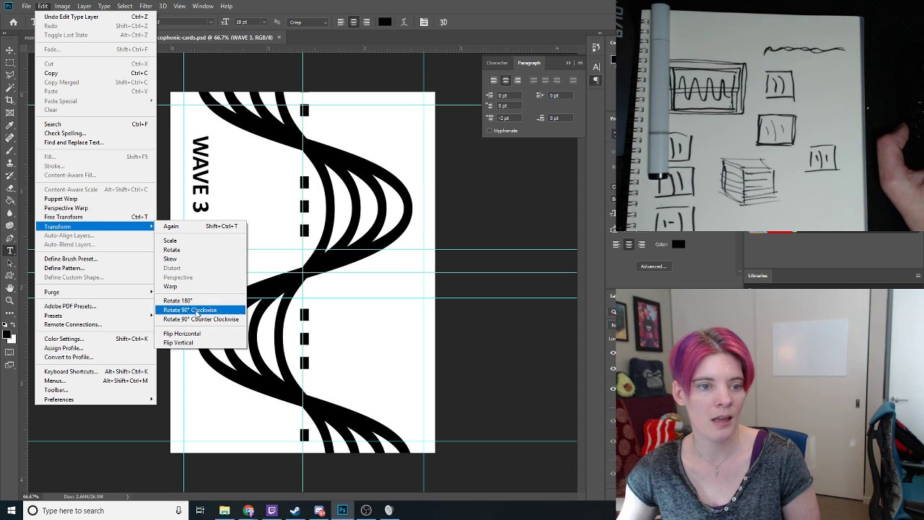
{"action": "left_click", "coordinate": [194, 240]}
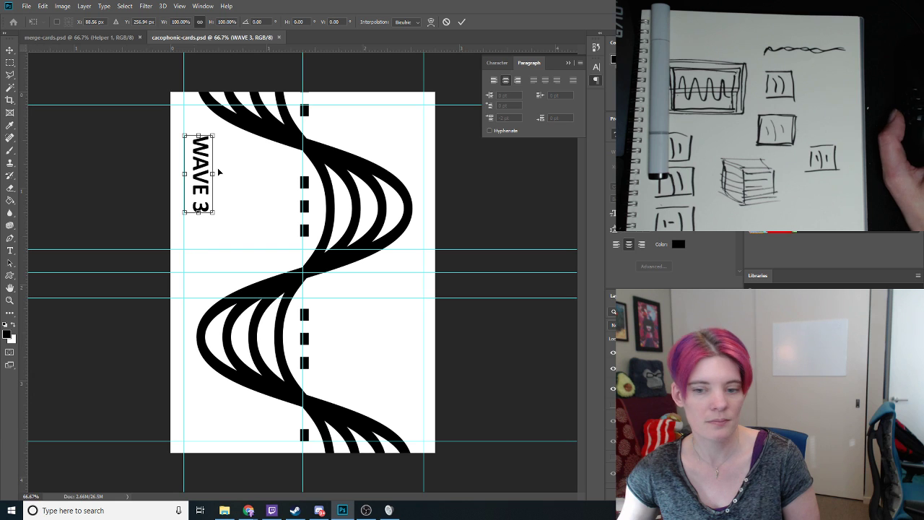
{"action": "key", "text": "Return"}
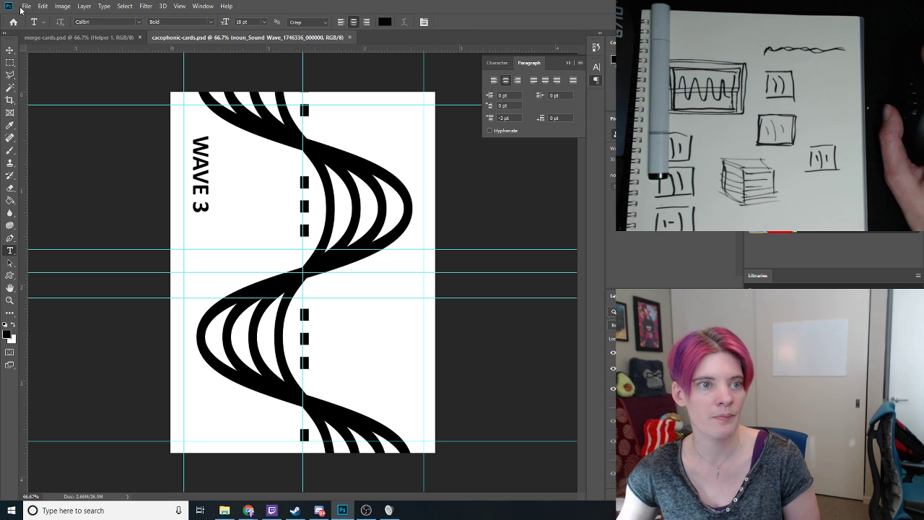
Narrow the sound wave icon in the Wave 3 group symmetrically about its centre, to a height scale of about -11.36%
{"action": "left_click", "coordinate": [43, 6]}
{"action": "mouse_move", "coordinate": [85, 230]}
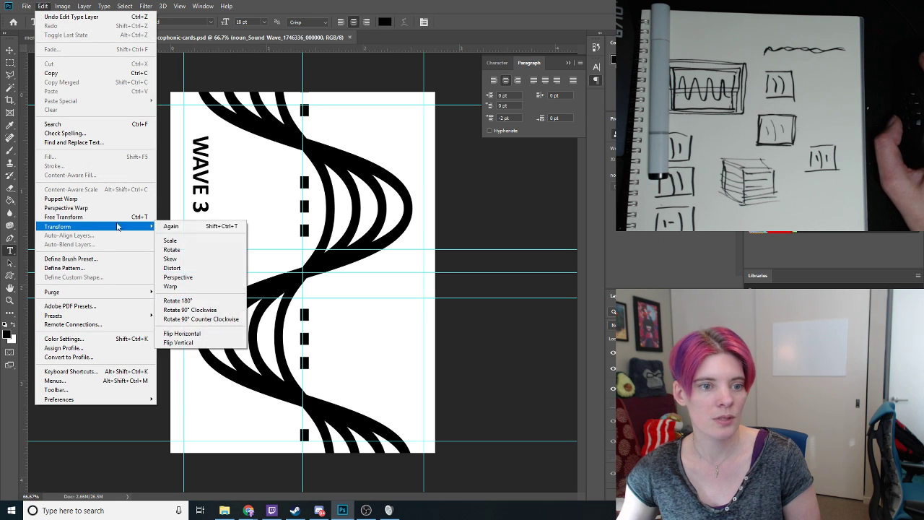
{"action": "left_click", "coordinate": [201, 246]}
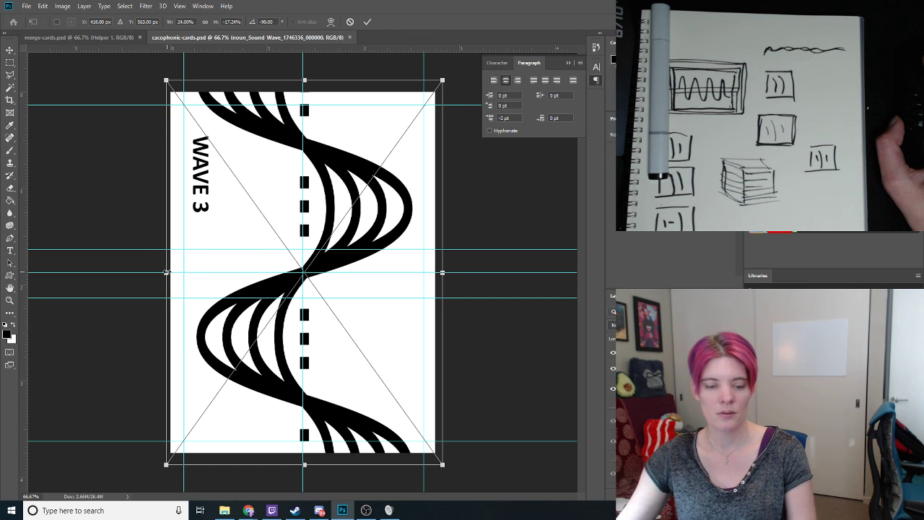
{"action": "left_click_drag", "start_coordinate": [166, 272], "coordinate": [214, 276]}
{"action": "key", "text": "Return"}
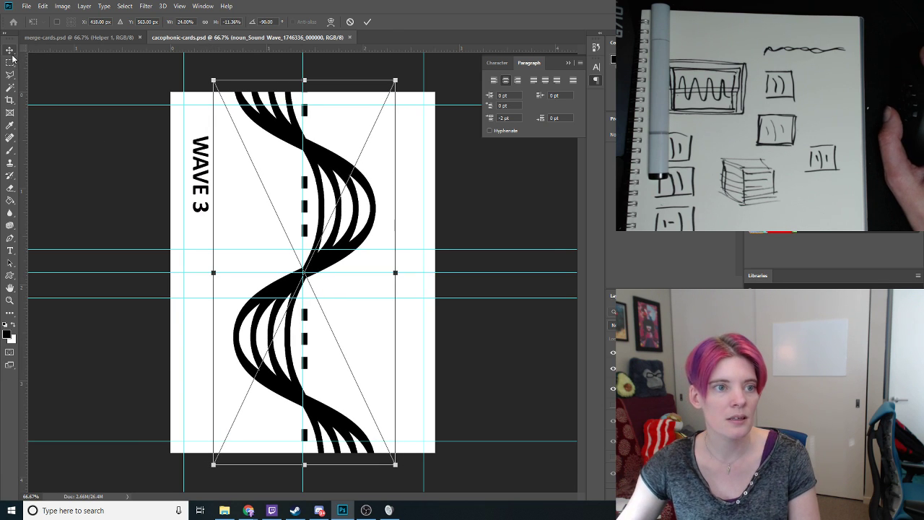
Duplicate the Wave 3 group and name the copy Wave 4
{"action": "key", "text": "alt+bracketright"}
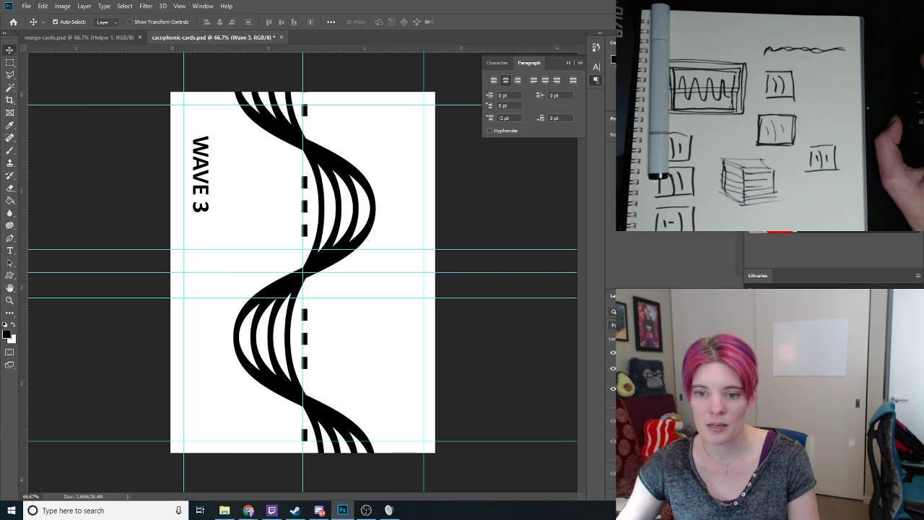
{"action": "right_click", "coordinate": [653, 368]}
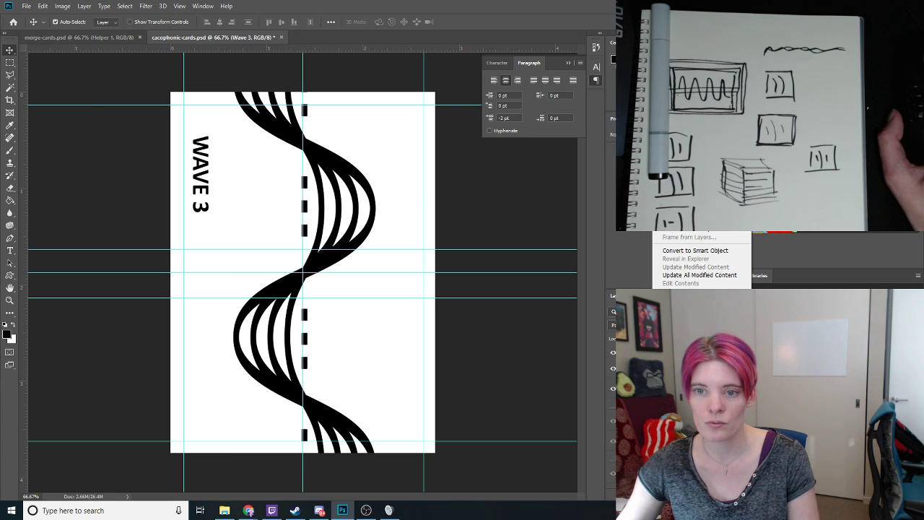
{"action": "left_click", "coordinate": [695, 250]}
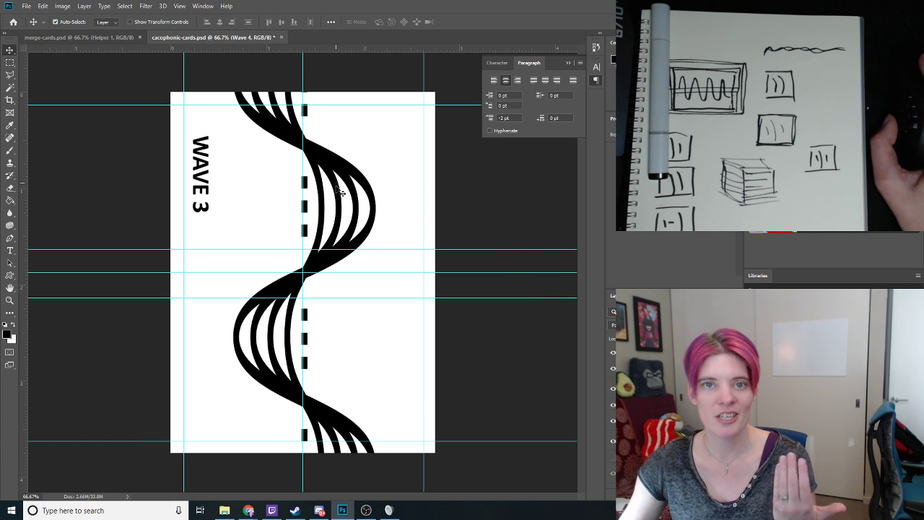
Flip the sound wave icon in the Wave 4 group horizontally and hide the Wave 3 group
{"action": "key", "text": "alt+["}
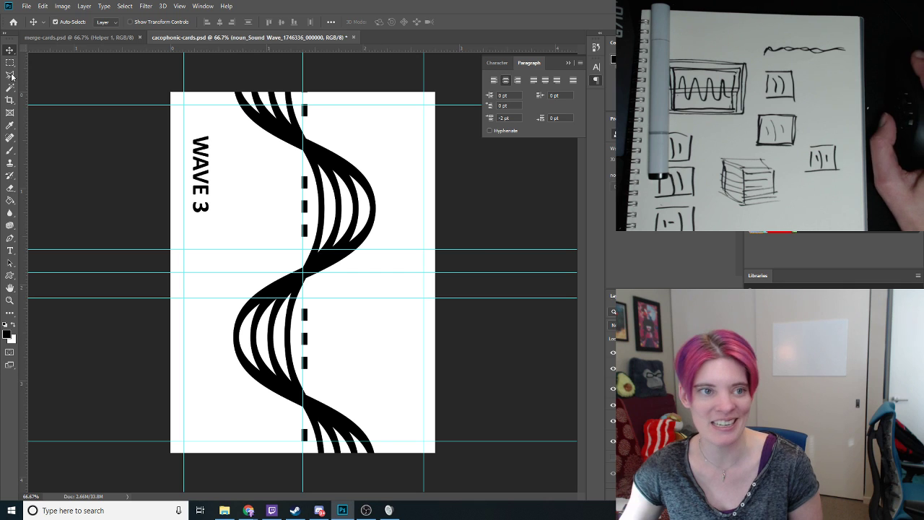
{"action": "left_click", "coordinate": [43, 6]}
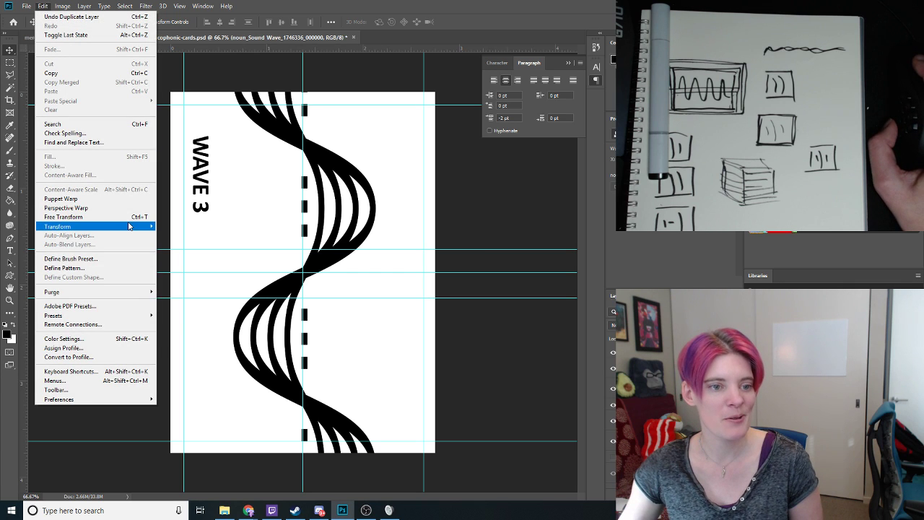
{"action": "mouse_move", "coordinate": [128, 227]}
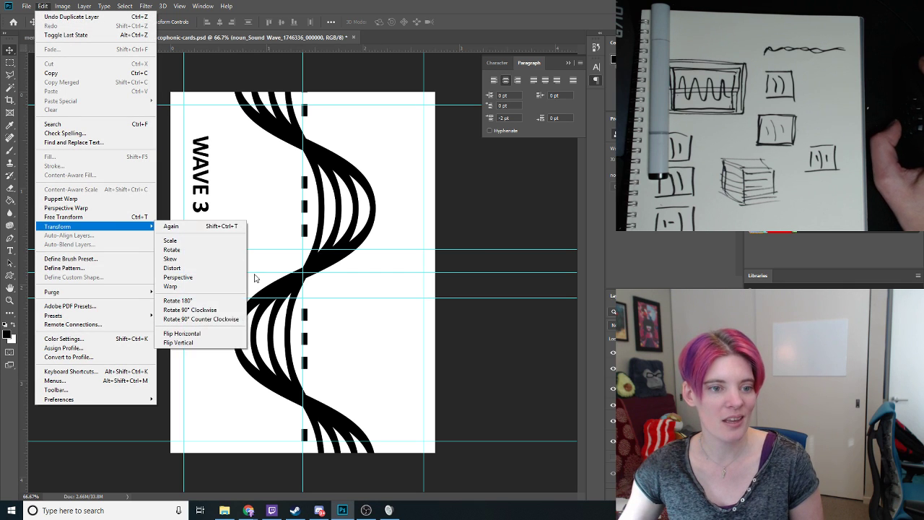
{"action": "left_click", "coordinate": [216, 334]}
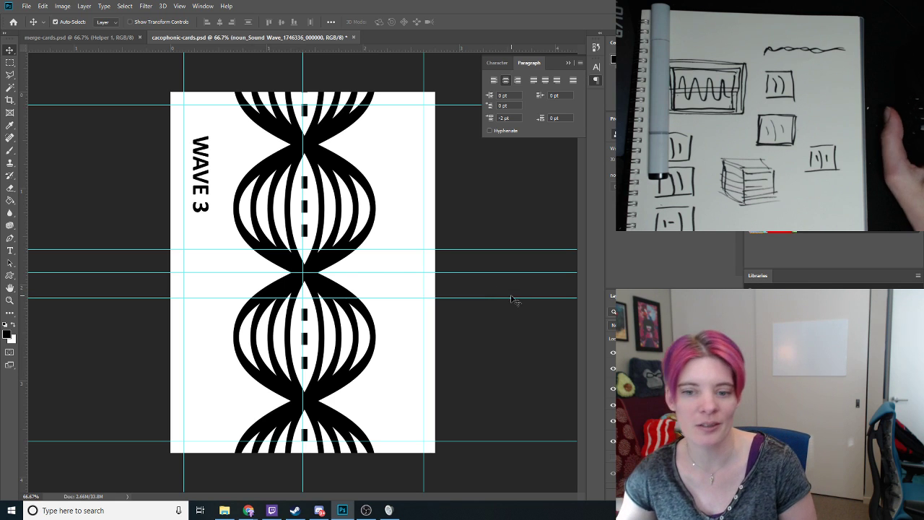
{"action": "left_click", "coordinate": [612, 410]}
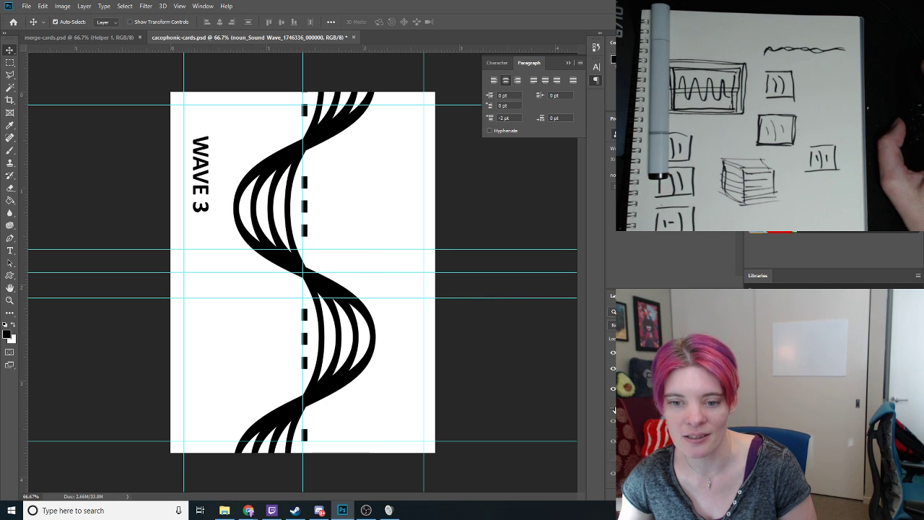
Change the card title in the Wave 4 group to WAVE 4
{"action": "left_click", "coordinate": [10, 250]}
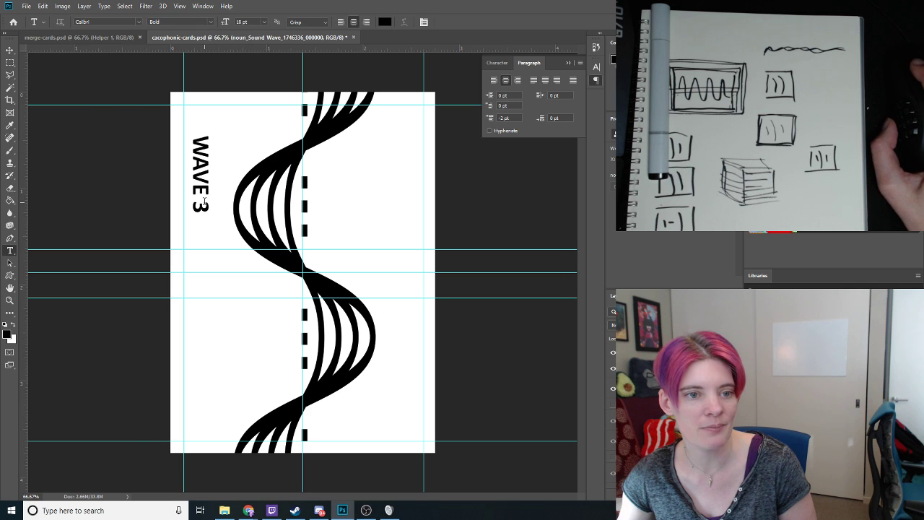
{"action": "left_click_drag", "start_coordinate": [199, 212], "coordinate": [199, 201]}
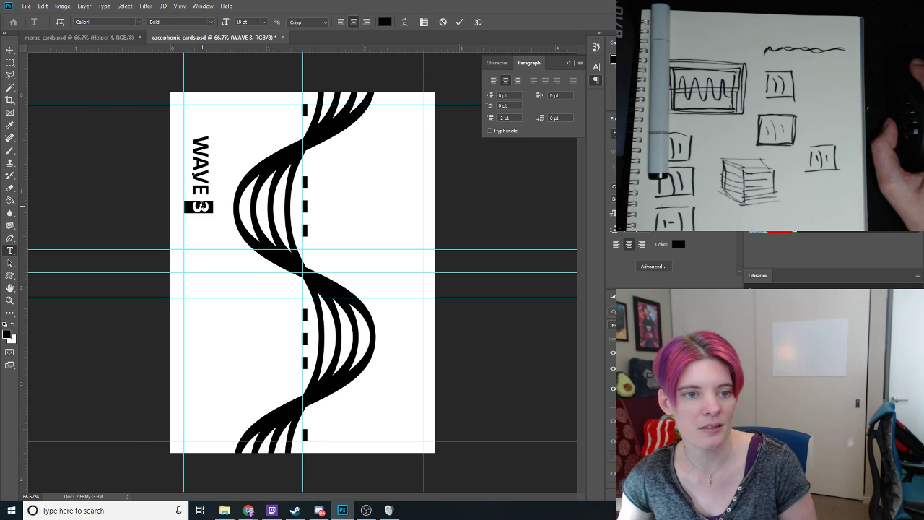
{"action": "type", "text": "4"}
{"action": "left_click", "coordinate": [9, 49]}
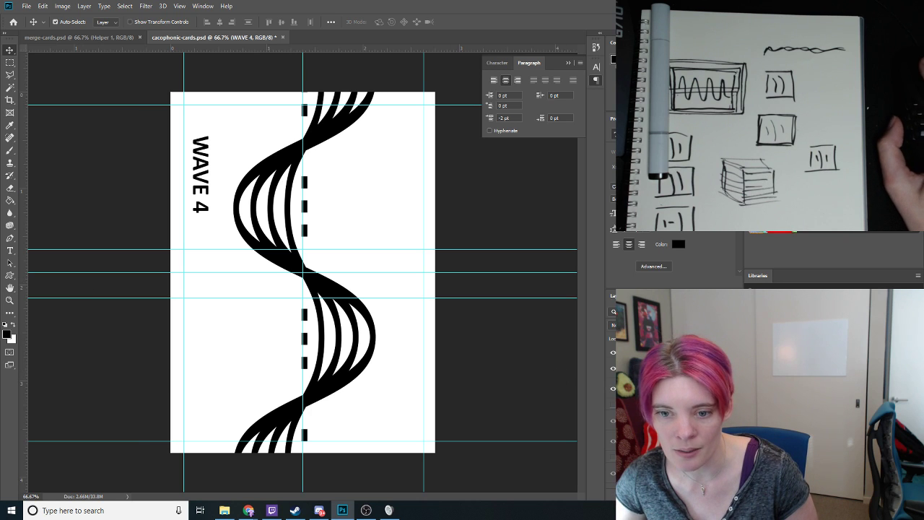
Duplicate the Wave 4 group as Wave 5 and select the sound wave icon in the copy
{"action": "right_click", "coordinate": [663, 232]}
{"action": "key", "text": "Escape"}
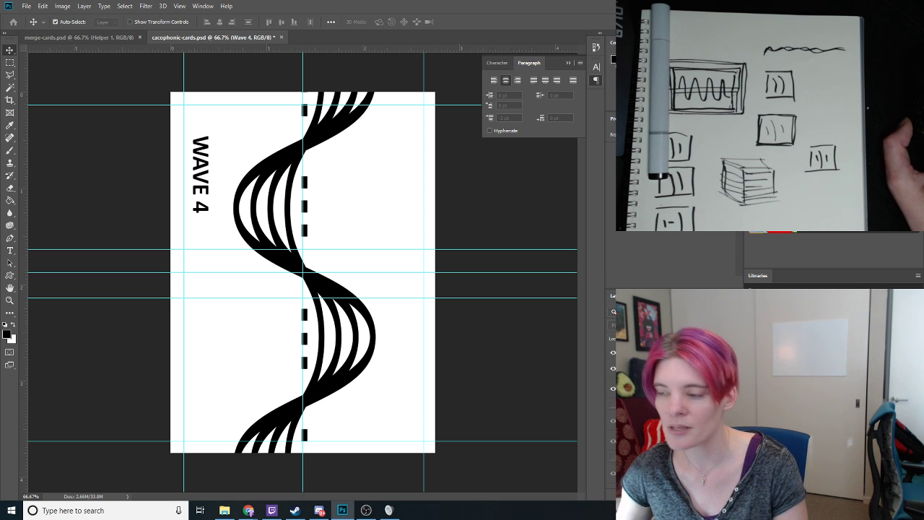
{"action": "left_click", "coordinate": [663, 390]}
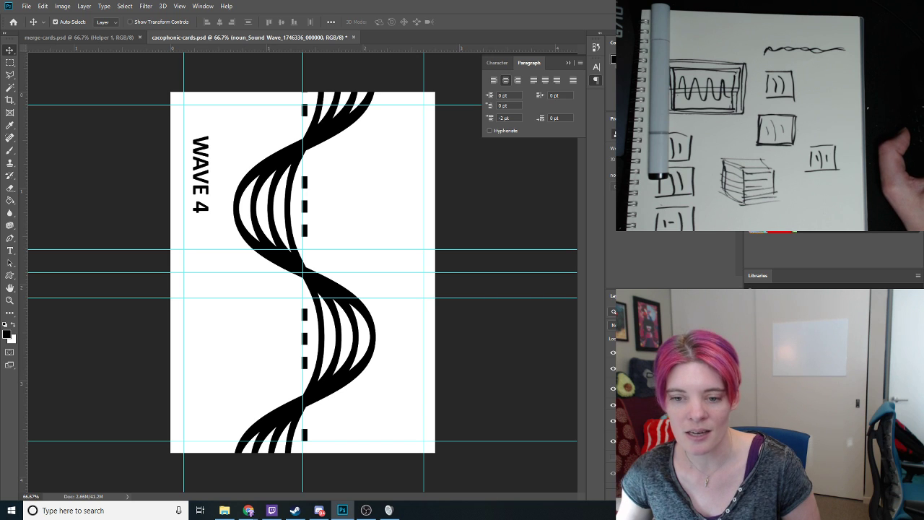
Compress the Wave 5 icon into the lower half of the card, at a width scale of about 12.02%, and hide the Wave 4 group
{"action": "left_click", "coordinate": [43, 6]}
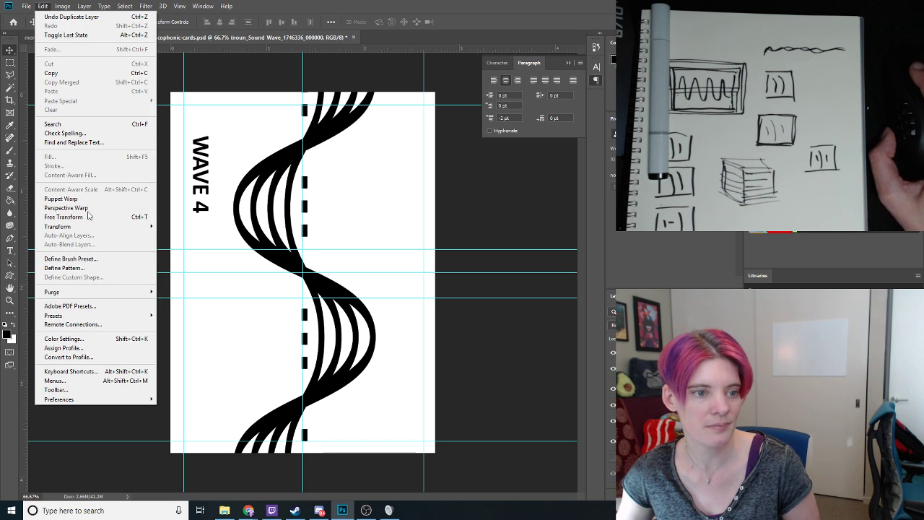
{"action": "mouse_move", "coordinate": [91, 228]}
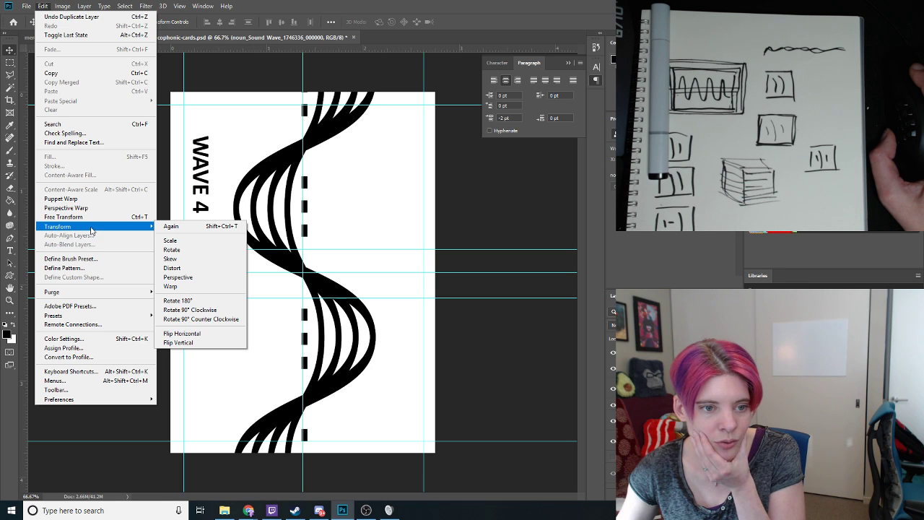
{"action": "left_click", "coordinate": [171, 240]}
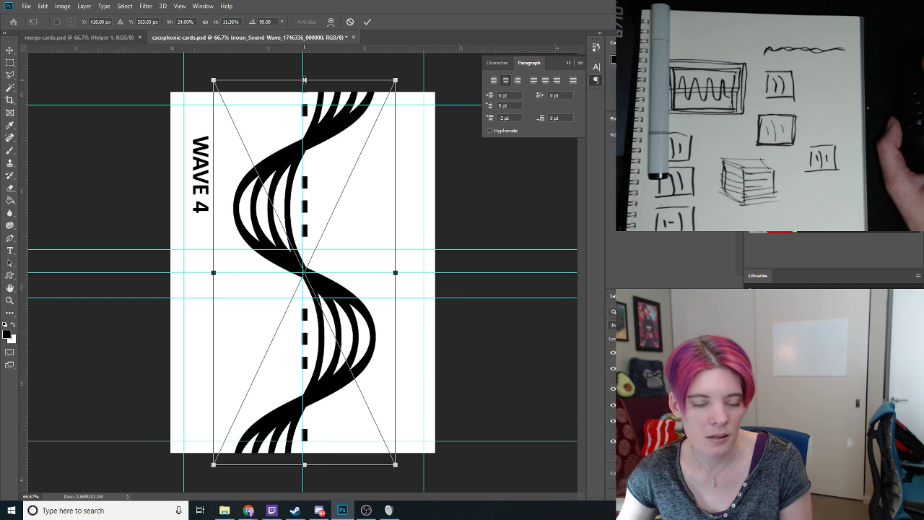
{"action": "left_click_drag", "start_coordinate": [304, 79], "coordinate": [305, 273]}
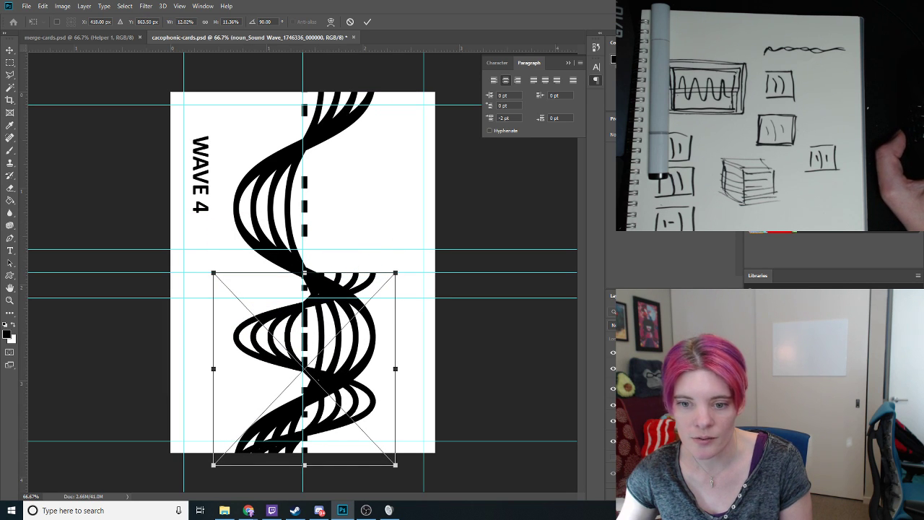
{"action": "key", "text": "Return"}
{"action": "left_click", "coordinate": [613, 405]}
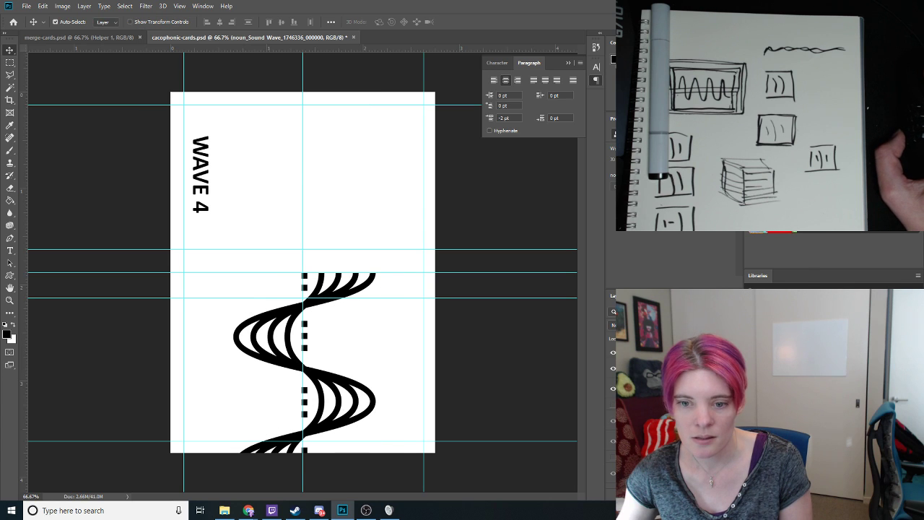
Duplicate the compressed sound wave icon and move the copy straight up to fill the upper half of the card
{"action": "right_click", "coordinate": [674, 405]}
{"action": "left_click", "coordinate": [794, 262]}
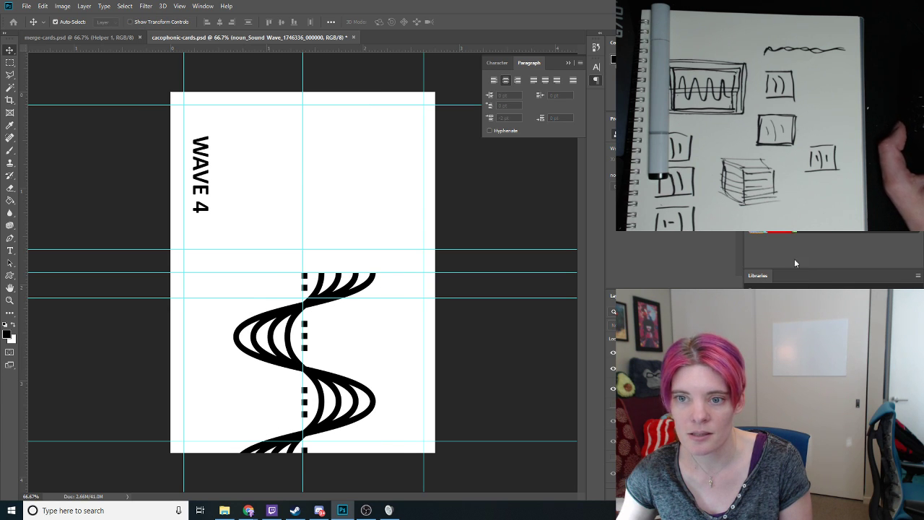
{"action": "key", "text": "ctrl+j"}
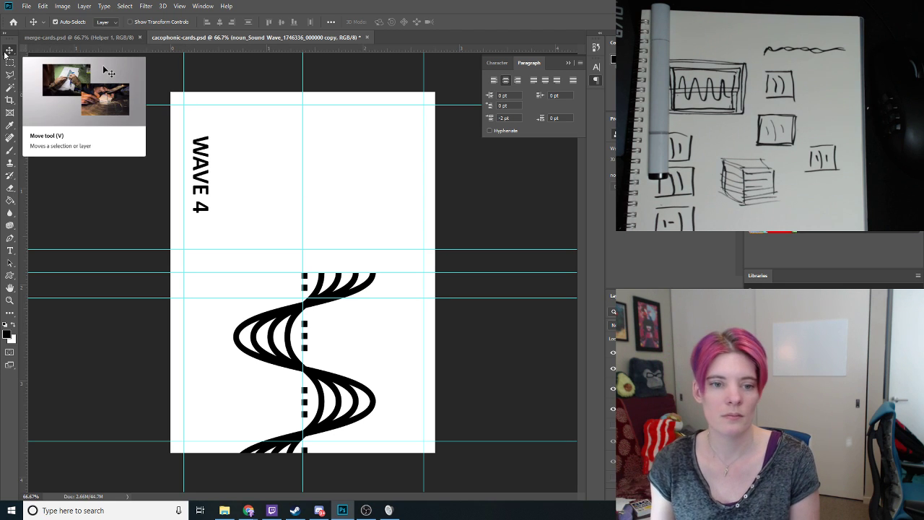
{"action": "key", "text": "shift+Up"}
{"action": "key", "text": "shift+Up"}
{"action": "key", "text": "shift+Up"}
{"action": "key", "text": "shift+Up"}
{"action": "key", "text": "shift+Up"}
{"action": "key", "text": "shift+Up"}
{"action": "key", "text": "shift+Up"}
{"action": "key", "text": "shift+Up"}
{"action": "key", "text": "shift+Up"}
{"action": "key", "text": "shift+Up"}
{"action": "key", "text": "shift+Up"}
{"action": "key", "text": "shift+Up"}
{"action": "key", "text": "shift+Up"}
{"action": "key", "text": "shift+Up"}
{"action": "key", "text": "shift+Up"}
{"action": "key", "text": "shift+Up"}
{"action": "key", "text": "shift+Up"}
{"action": "key", "text": "shift+Up"}
{"action": "key", "text": "shift+Up"}
{"action": "key", "text": "shift+Up"}
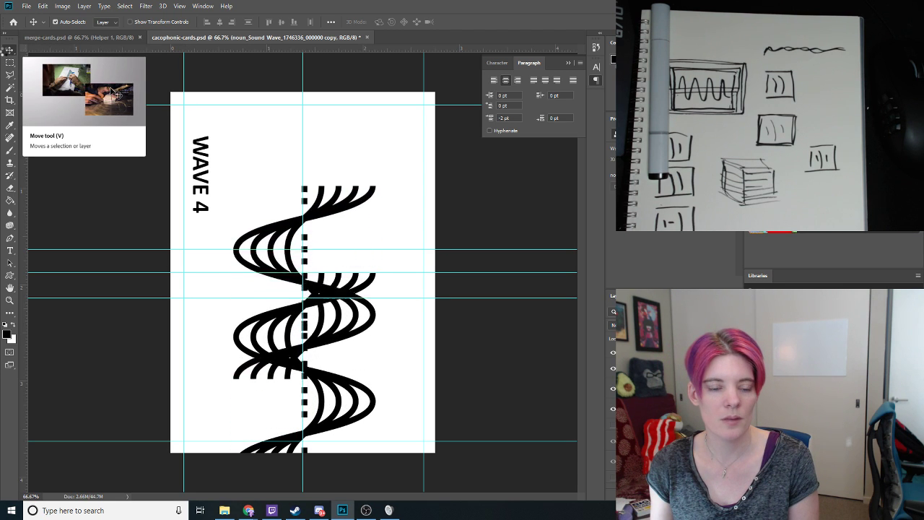
{"action": "key", "text": "shift+Up"}
{"action": "key", "text": "shift+Up"}
{"action": "key", "text": "shift+Up"}
{"action": "key", "text": "shift+Up"}
{"action": "key", "text": "shift+Up"}
{"action": "key", "text": "shift+Up"}
{"action": "key", "text": "shift+Up"}
{"action": "key", "text": "shift+Up"}
{"action": "key", "text": "shift+Up"}
{"action": "key", "text": "shift+Up"}
{"action": "key", "text": "shift+Up"}
{"action": "key", "text": "shift+Up"}
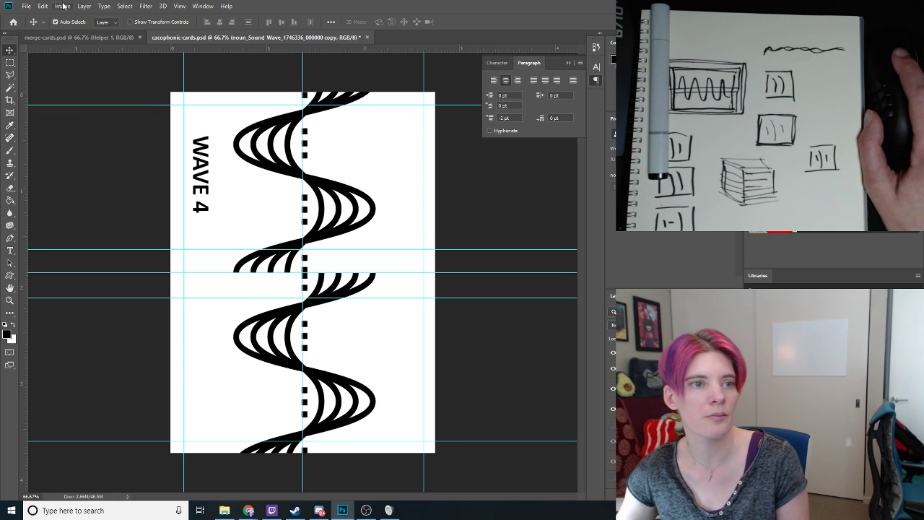
Flip the upper sound wave copy horizontally so it joins the lower one as a continuous wave
{"action": "left_click", "coordinate": [26, 6]}
{"action": "mouse_move", "coordinate": [43, 6]}
{"action": "mouse_move", "coordinate": [88, 227]}
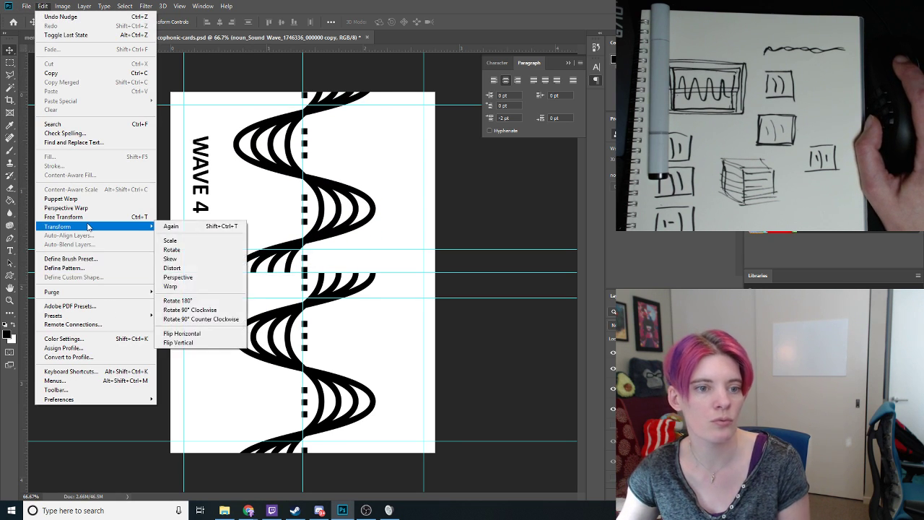
{"action": "left_click", "coordinate": [227, 334]}
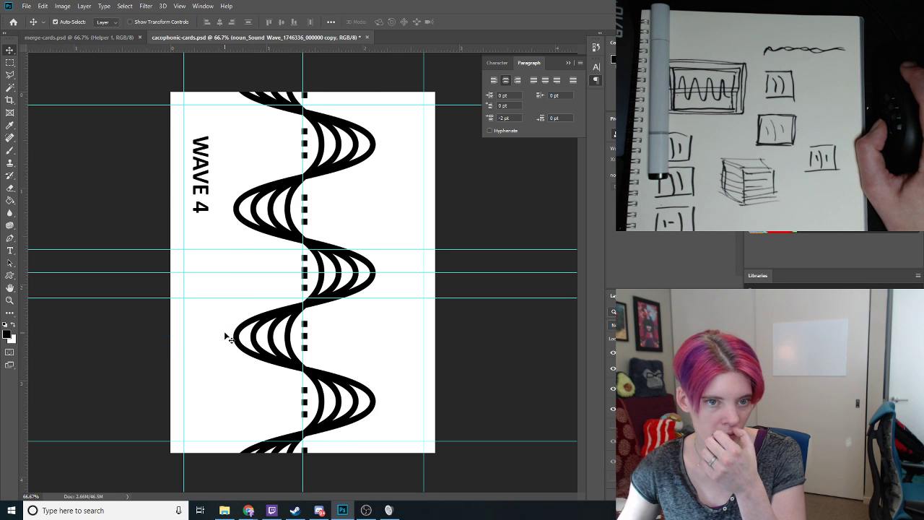
Change the card title in the Wave 5 group to WAVE 5
{"action": "left_click", "coordinate": [9, 250]}
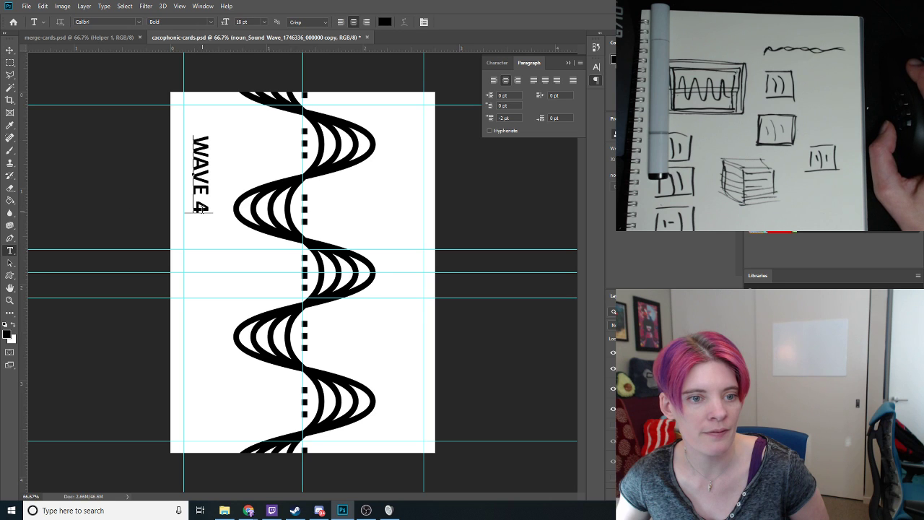
{"action": "left_click", "coordinate": [199, 208]}
{"action": "double_click", "coordinate": [202, 207]}
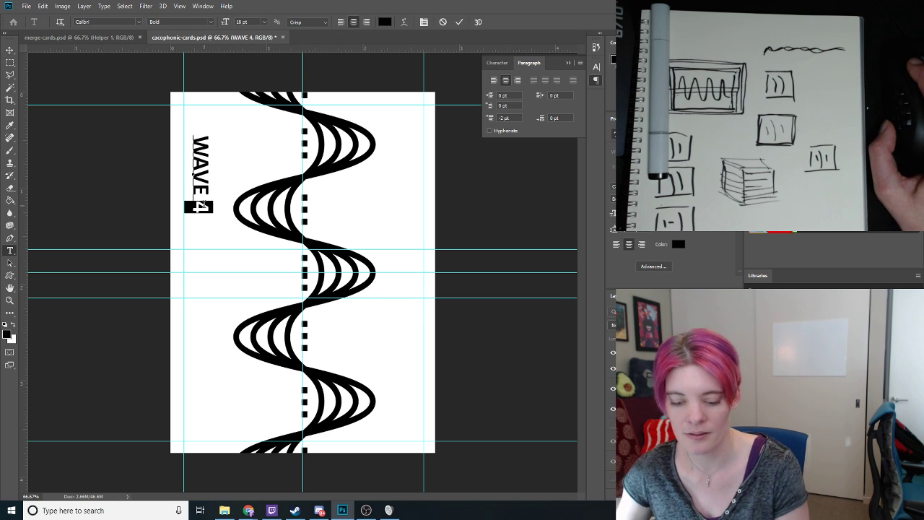
{"action": "type", "text": "5"}
{"action": "key", "text": "ctrl+Return"}
{"action": "key", "text": "v"}
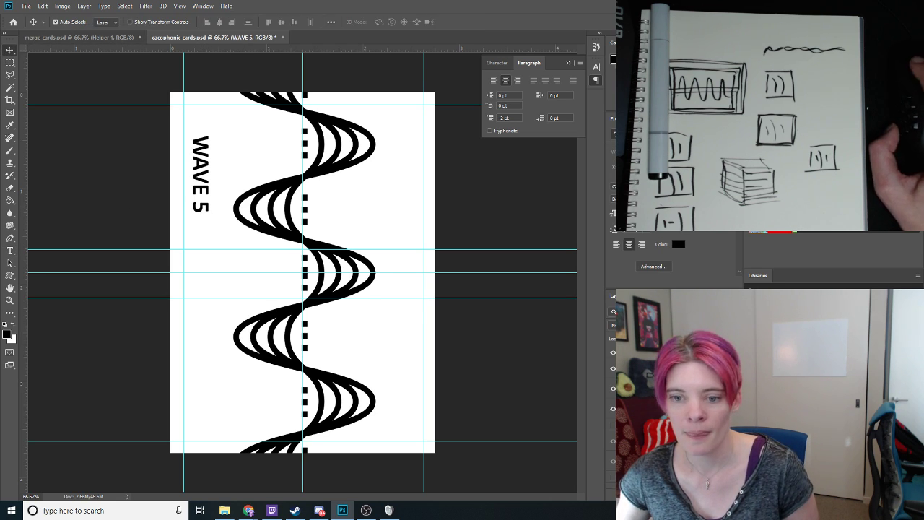
Duplicate the Wave 5 group
{"action": "right_click", "coordinate": [671, 368]}
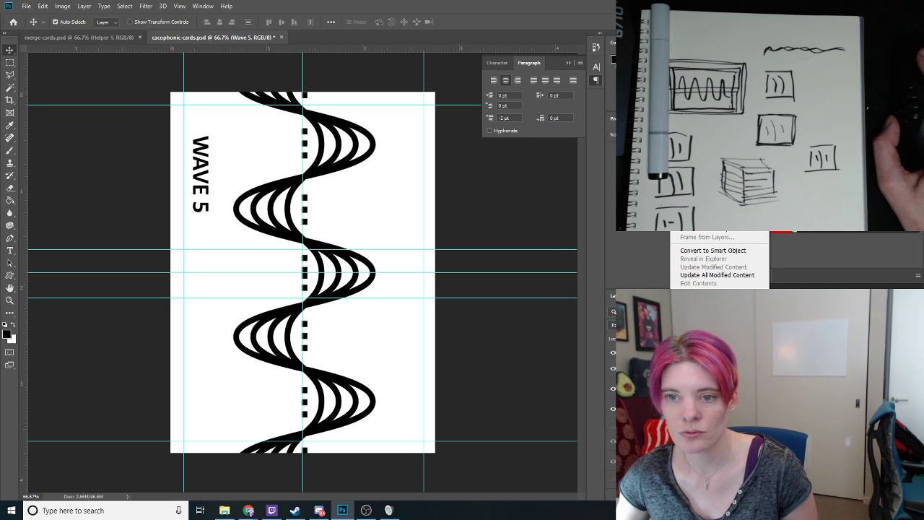
{"action": "key", "text": "Escape"}
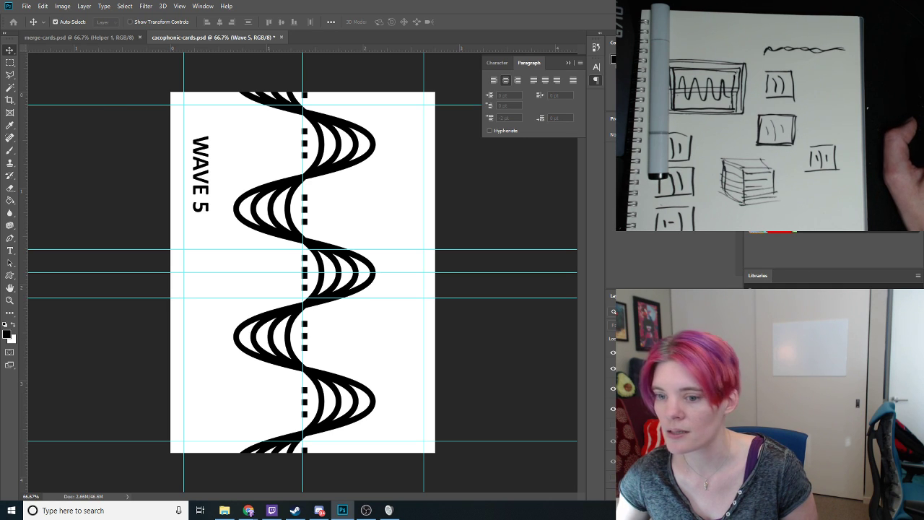
{"action": "key", "text": "ctrl+j"}
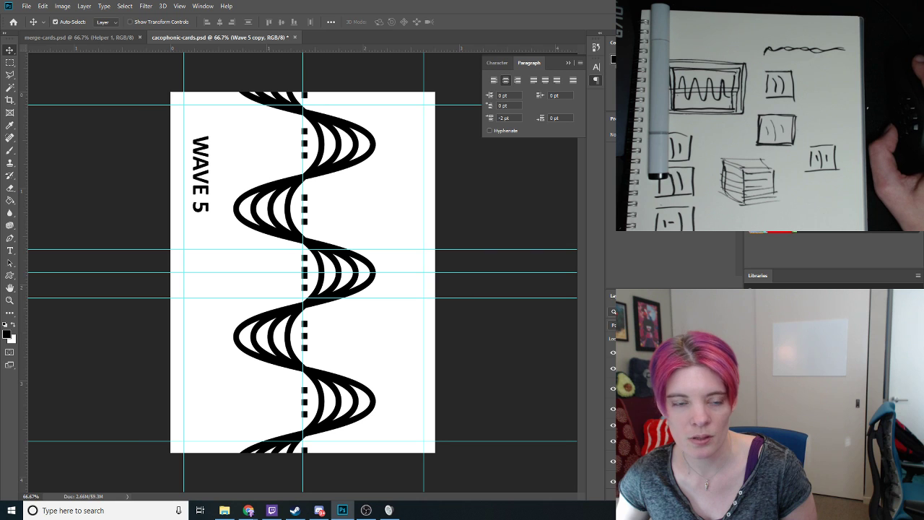
Flip both sound wave icons in the duplicated group horizontally together and hide the original Wave 5 group
{"action": "key", "text": "alt+bracketleft"}
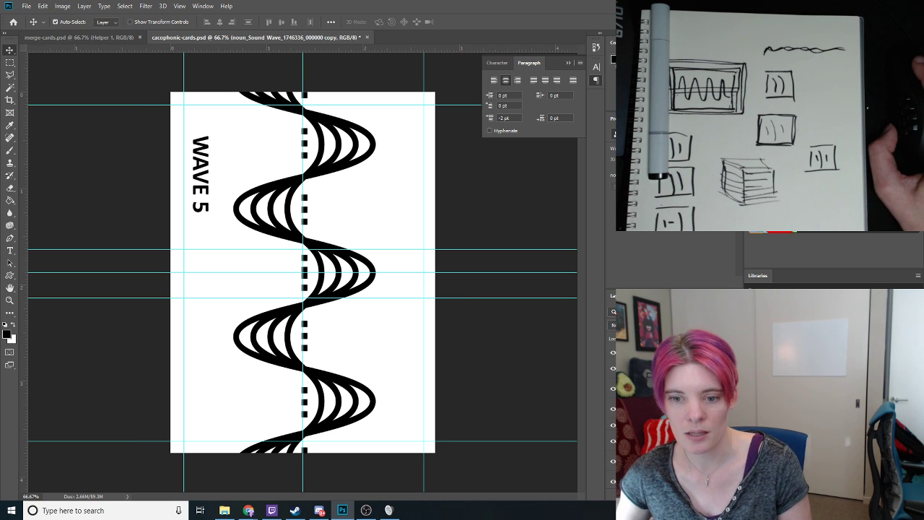
{"action": "key", "text": "shift+alt+bracketleft"}
{"action": "left_click", "coordinate": [42, 6]}
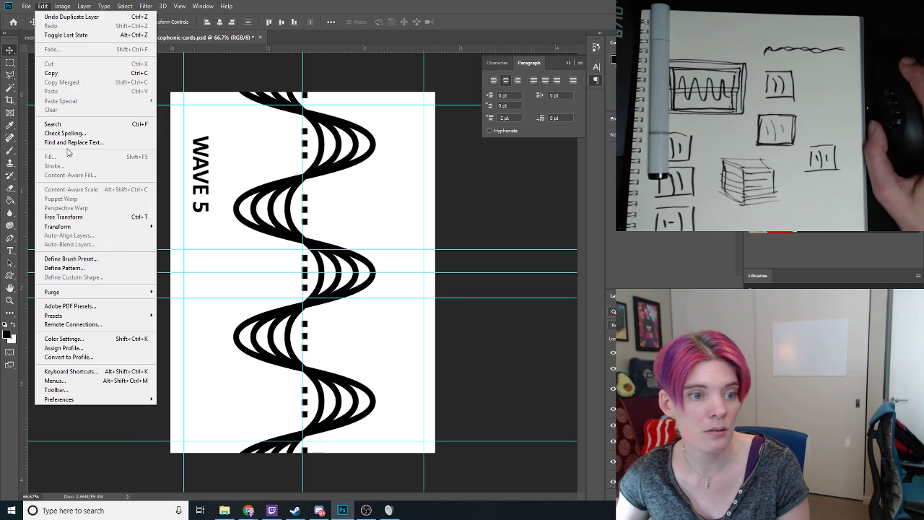
{"action": "mouse_move", "coordinate": [72, 227]}
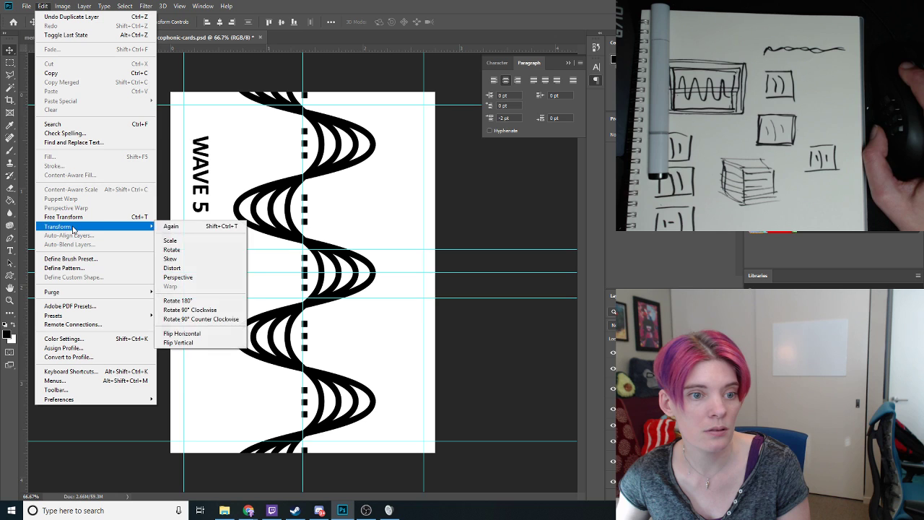
{"action": "left_click", "coordinate": [215, 335]}
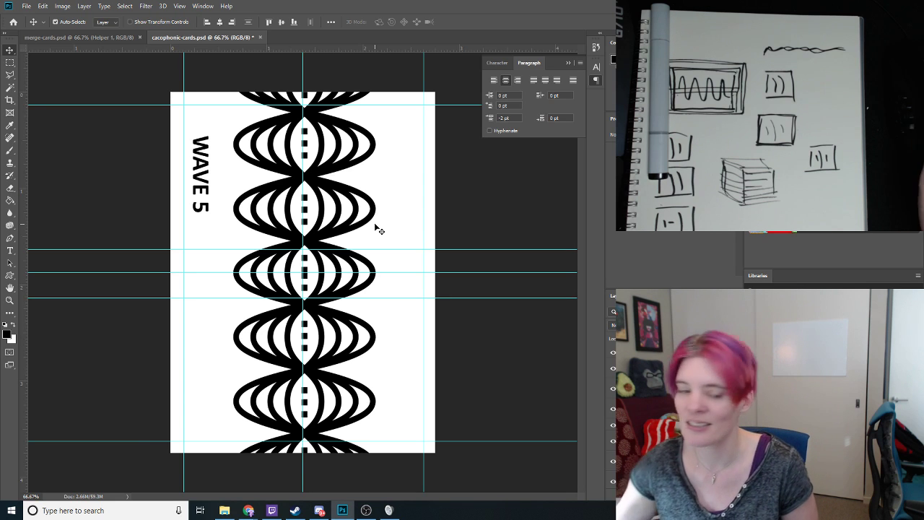
{"action": "left_click", "coordinate": [613, 426]}
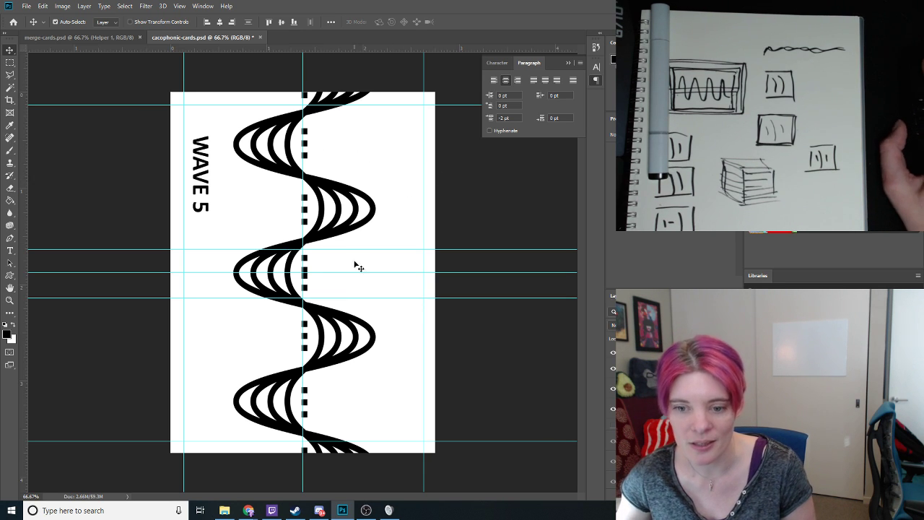
Rename the duplicated group as Wave 6 and change its card title to WAVE 6
{"action": "key", "text": "ctrl+e"}
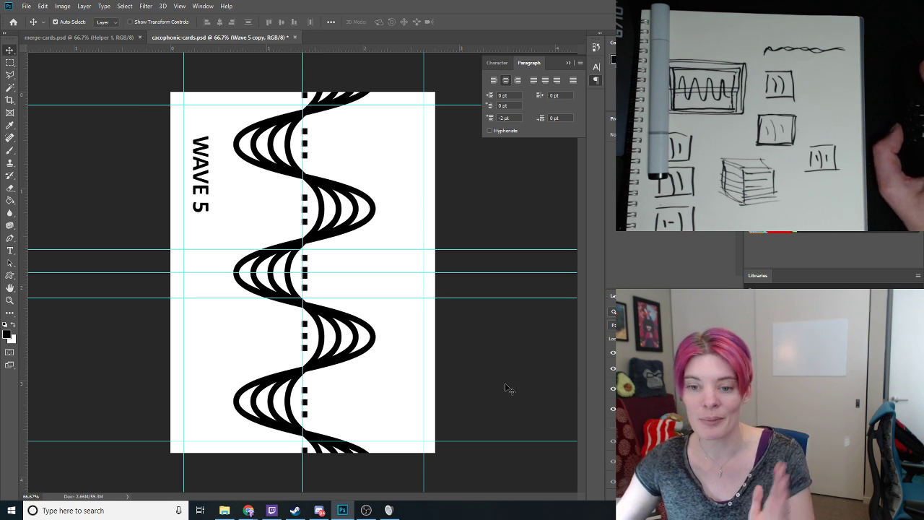
{"action": "key", "text": "Return"}
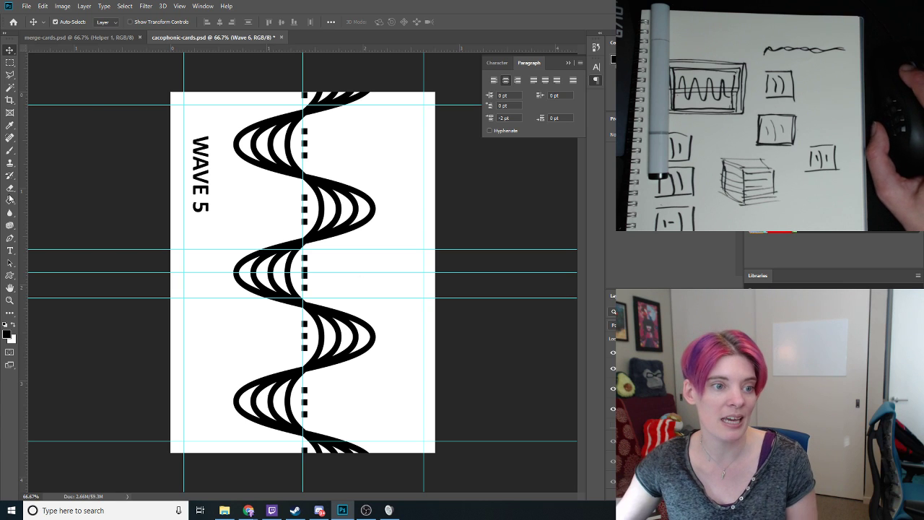
{"action": "left_click", "coordinate": [10, 251]}
{"action": "double_click", "coordinate": [200, 208]}
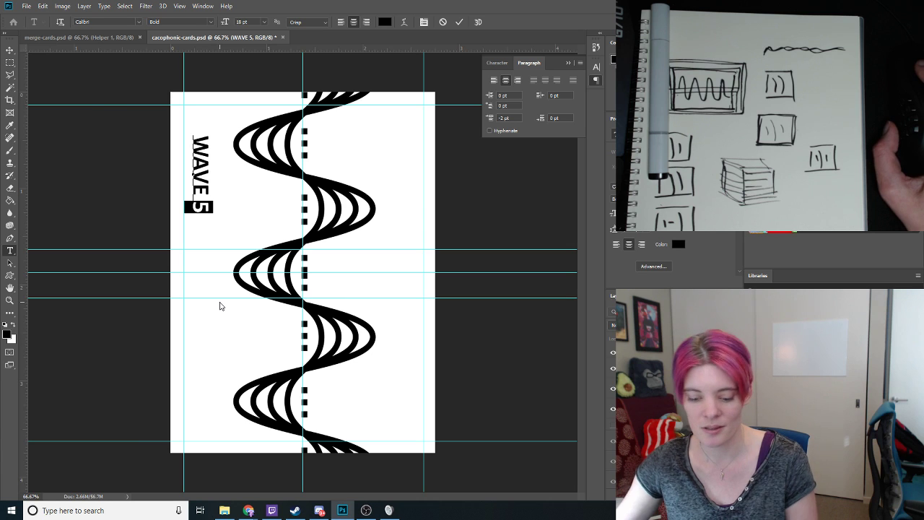
{"action": "type", "text": "6"}
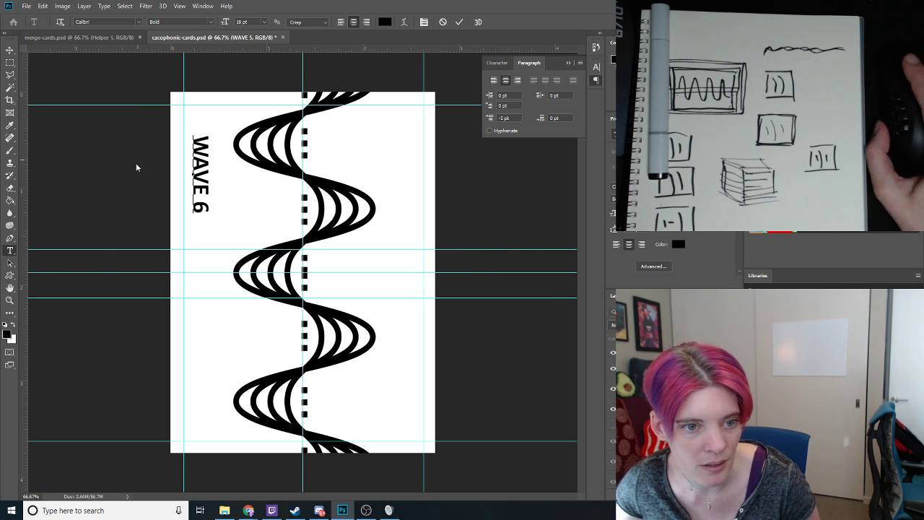
{"action": "left_click", "coordinate": [9, 51]}
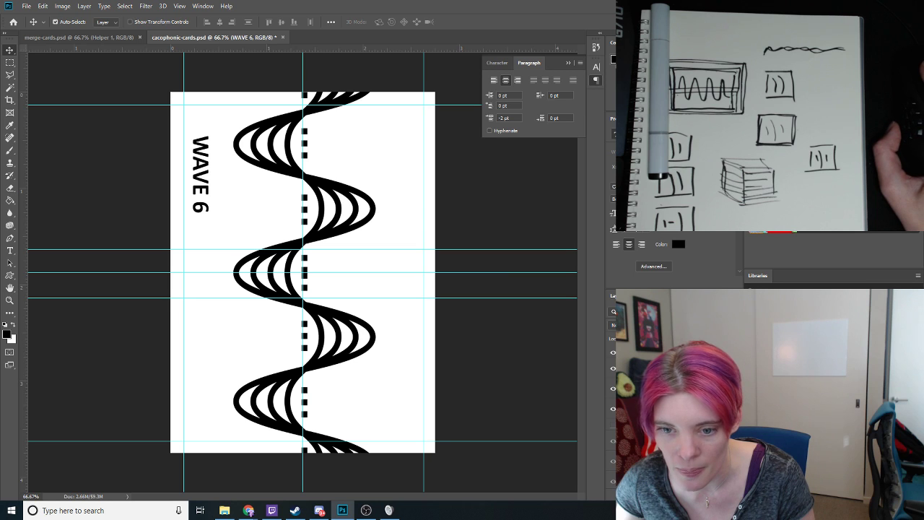
Duplicate the Wave 6 group and merge the two sound wave layers in the duplicate into one layer
{"action": "right_click", "coordinate": [649, 368]}
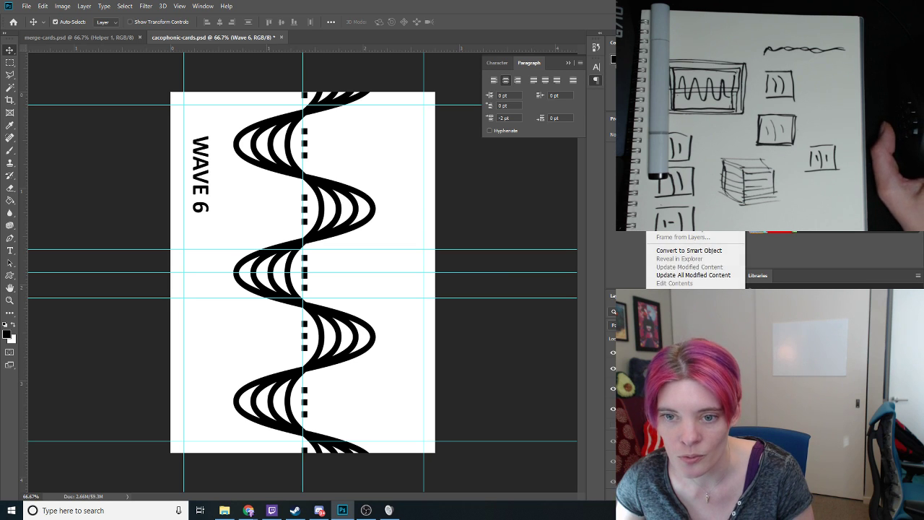
{"action": "left_click", "coordinate": [688, 249]}
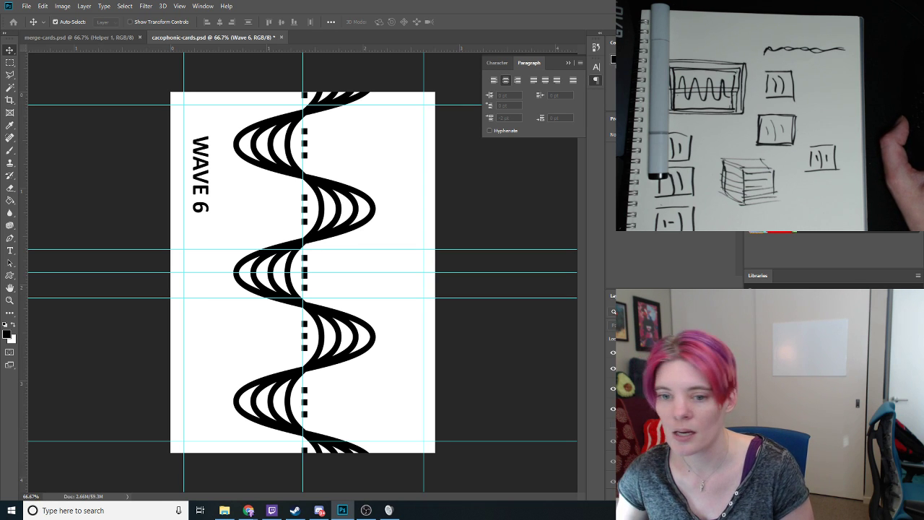
{"action": "key", "text": "alt+bracketleft"}
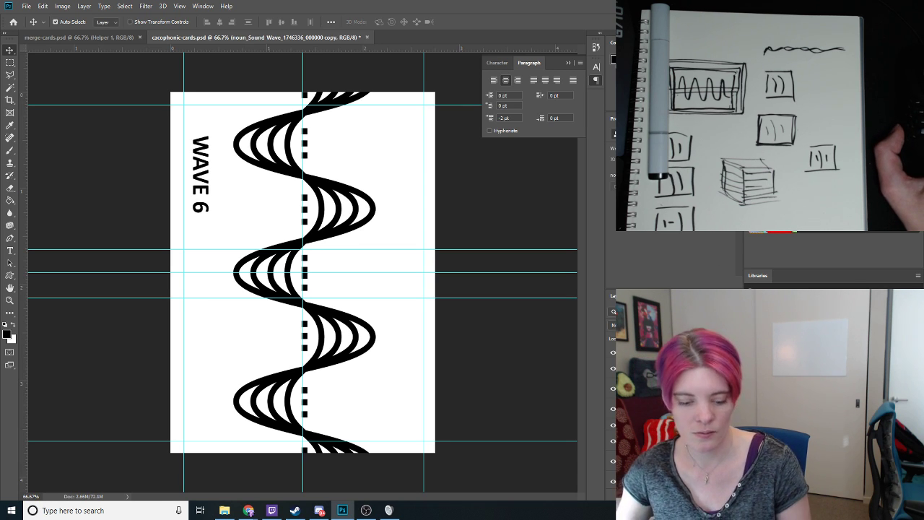
{"action": "left_click", "coordinate": [693, 382], "text": "shift"}
{"action": "right_click", "coordinate": [692, 382]}
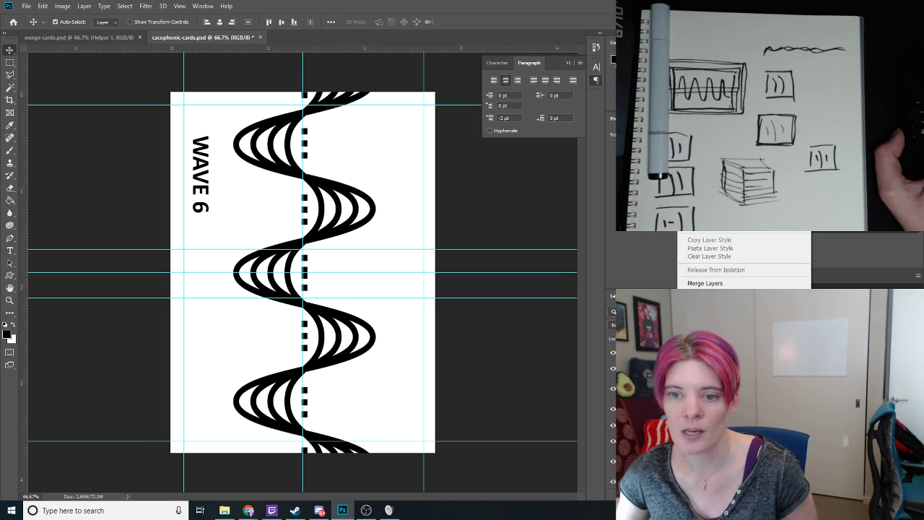
{"action": "left_click", "coordinate": [748, 283]}
Scale the merged sound wave horizontally about its center to about 158% width, keeping its height at 100%
{"action": "left_click", "coordinate": [43, 7]}
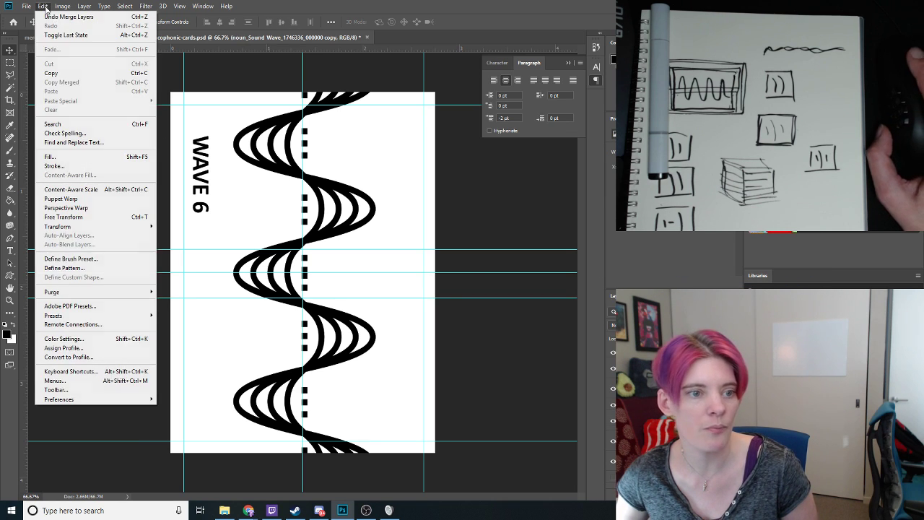
{"action": "mouse_move", "coordinate": [145, 227]}
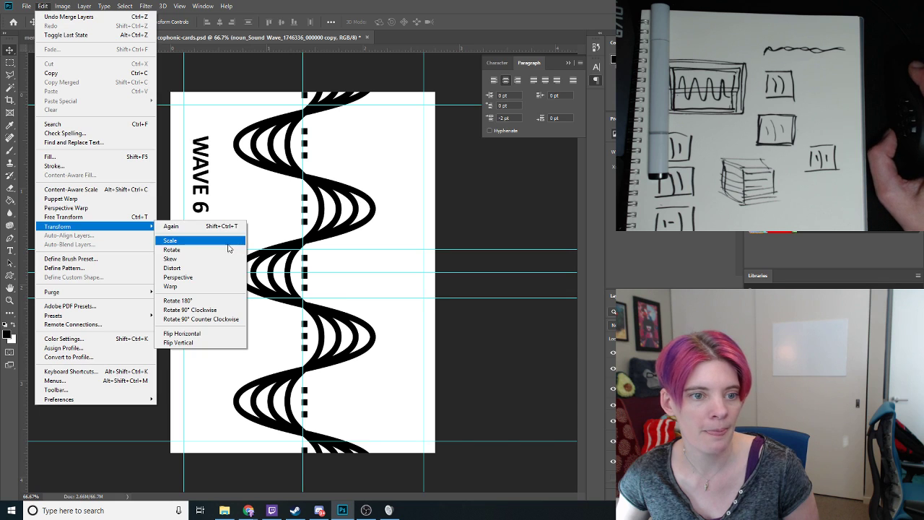
{"action": "left_click", "coordinate": [180, 241]}
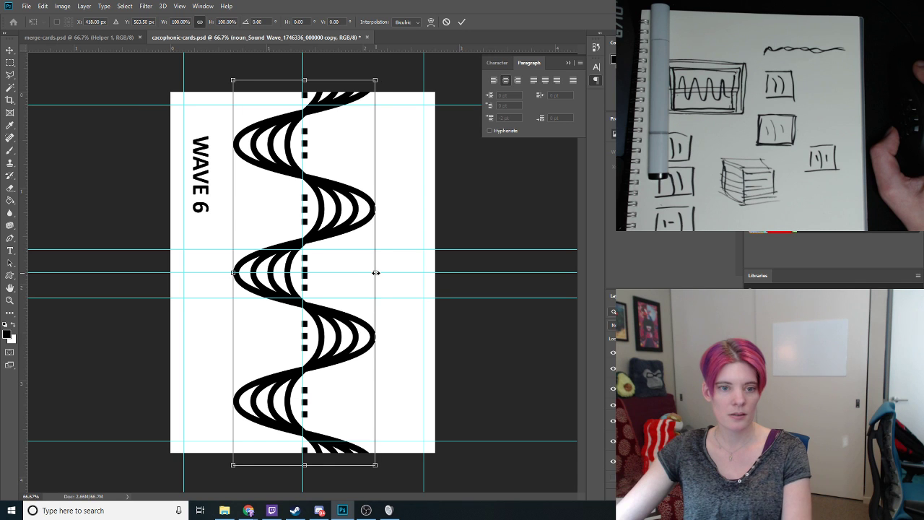
{"action": "left_click_drag", "start_coordinate": [375, 272], "coordinate": [416, 276]}
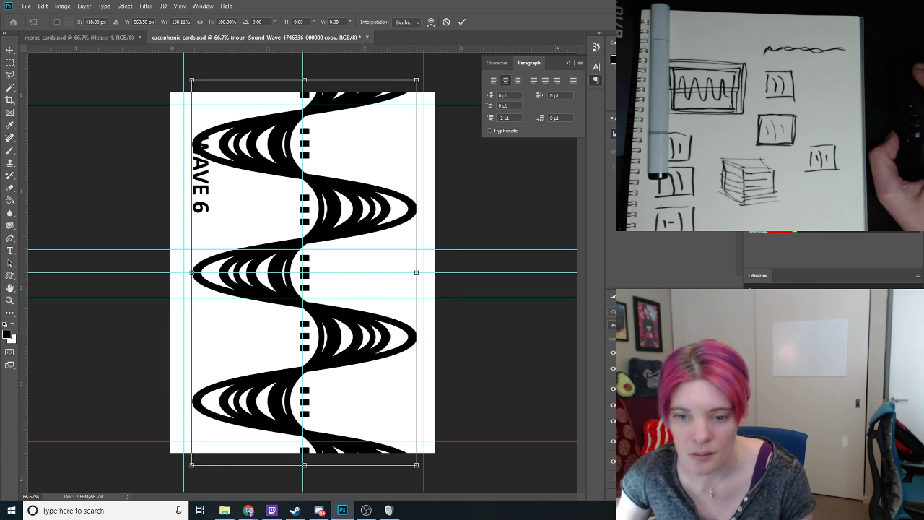
{"action": "key", "text": "Return"}
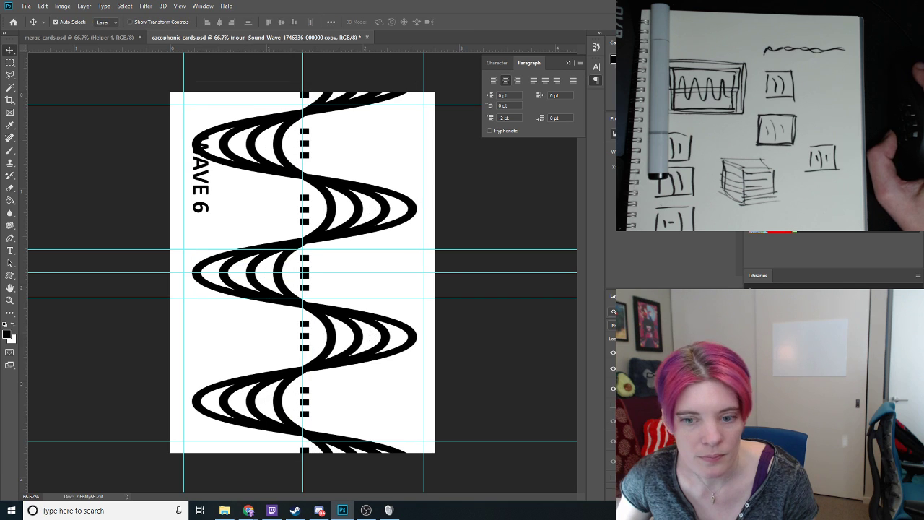
Move the duplicated card's title straight down into the gap between the two upper crests on its side of the wave
{"action": "left_click", "coordinate": [200, 191]}
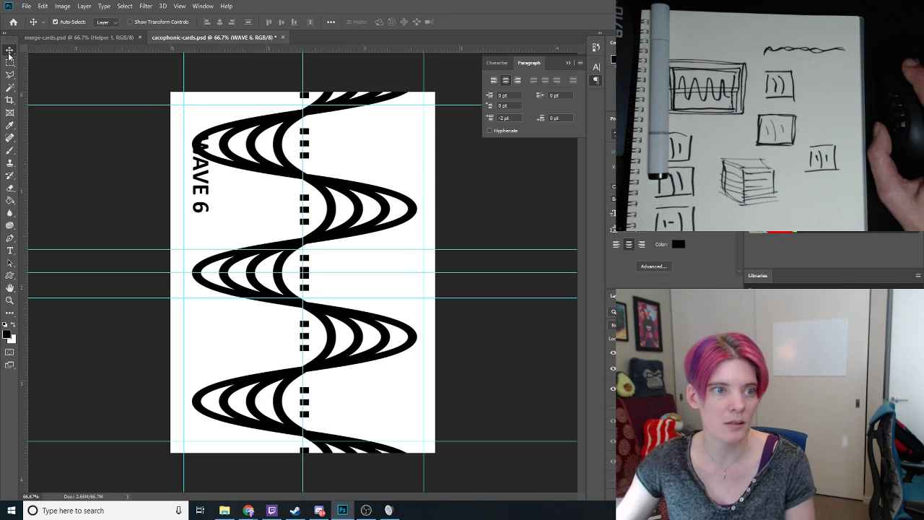
{"action": "key", "text": "shift+Down"}
{"action": "key", "text": "shift+Down"}
{"action": "key", "text": "shift+Down"}
{"action": "key", "text": "shift+Down"}
{"action": "key", "text": "shift+Down"}
{"action": "key", "text": "shift+Down"}
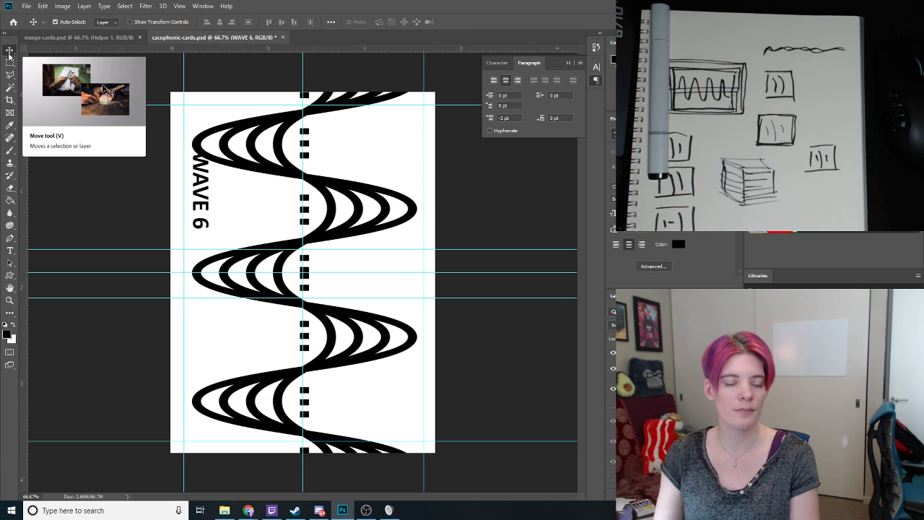
{"action": "key", "text": "Down"}
{"action": "key", "text": "Down"}
{"action": "key", "text": "Down"}
{"action": "key", "text": "Down"}
{"action": "key", "text": "Down"}
{"action": "key", "text": "Down"}
{"action": "key", "text": "Down"}
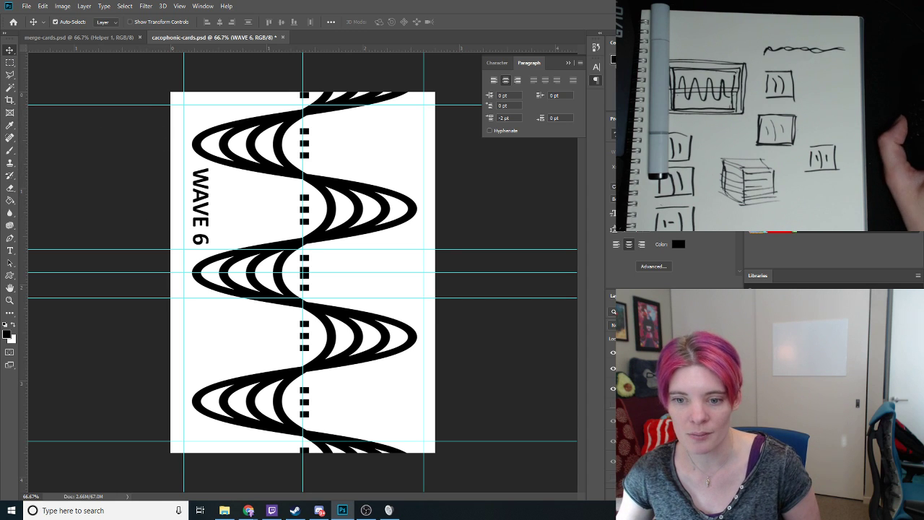
Change the moved card title to WAVE 7 and rename its group as Wave 7
{"action": "left_click", "coordinate": [10, 250]}
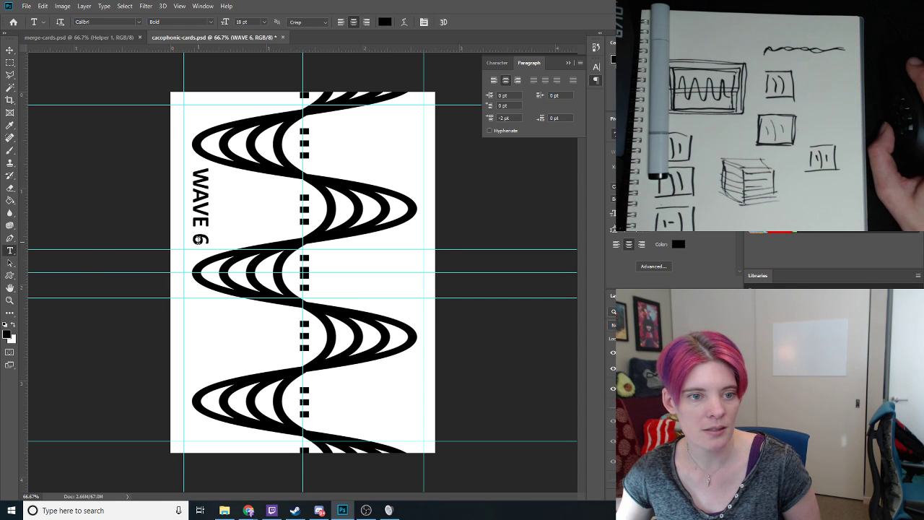
{"action": "double_click", "coordinate": [198, 239]}
{"action": "type", "text": "7"}
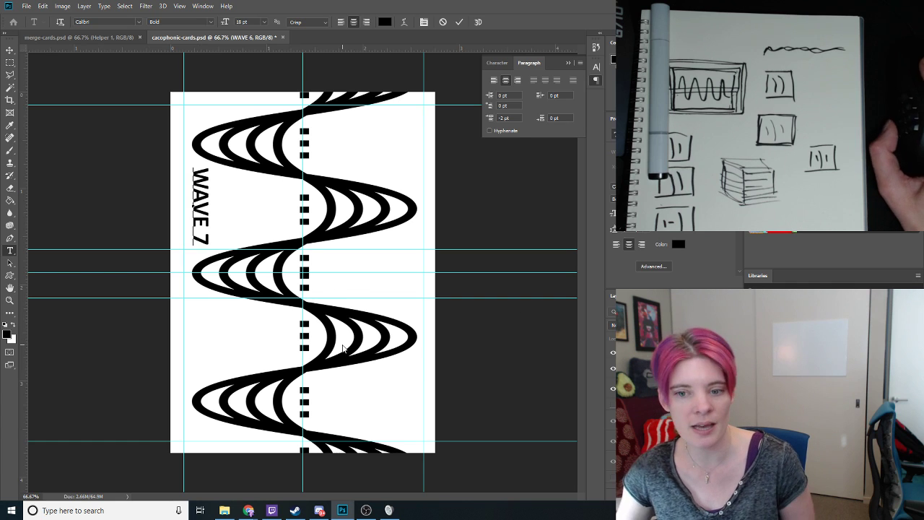
{"action": "key", "text": "ctrl+Return"}
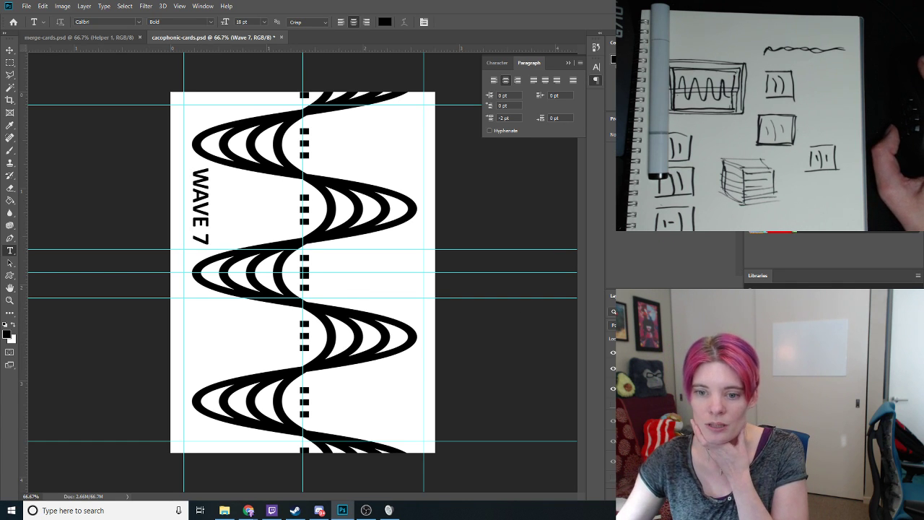
Duplicate the Wave 7 group and change the card title in the duplicate to WAVE 8
{"action": "right_click", "coordinate": [658, 404]}
{"action": "left_click", "coordinate": [686, 258]}
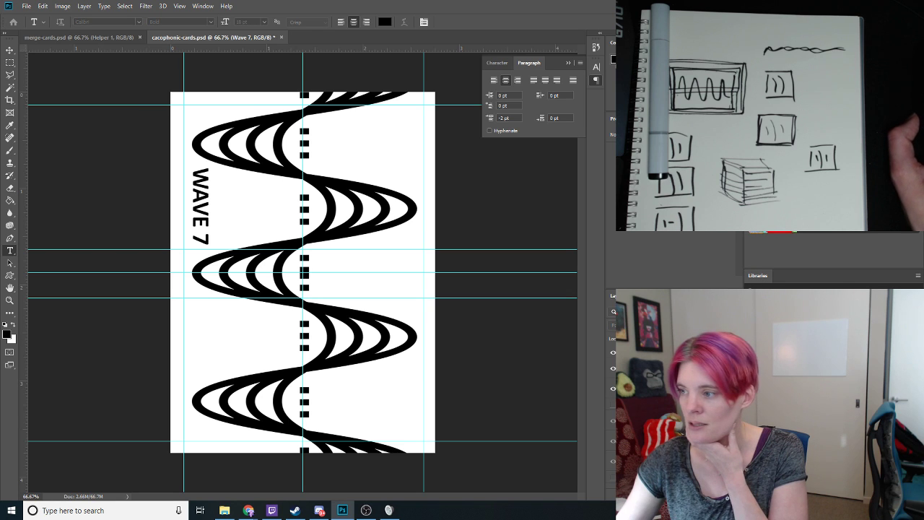
{"action": "key", "text": "Return"}
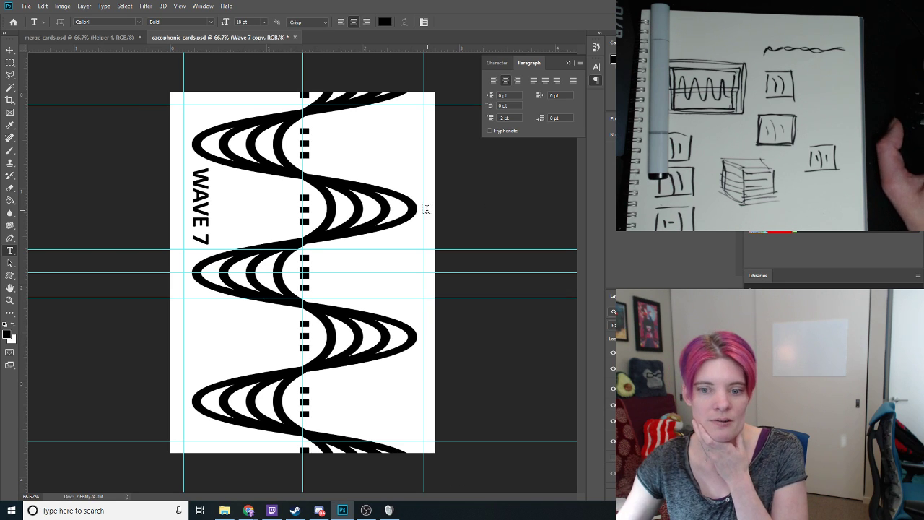
{"action": "double_click", "coordinate": [201, 242]}
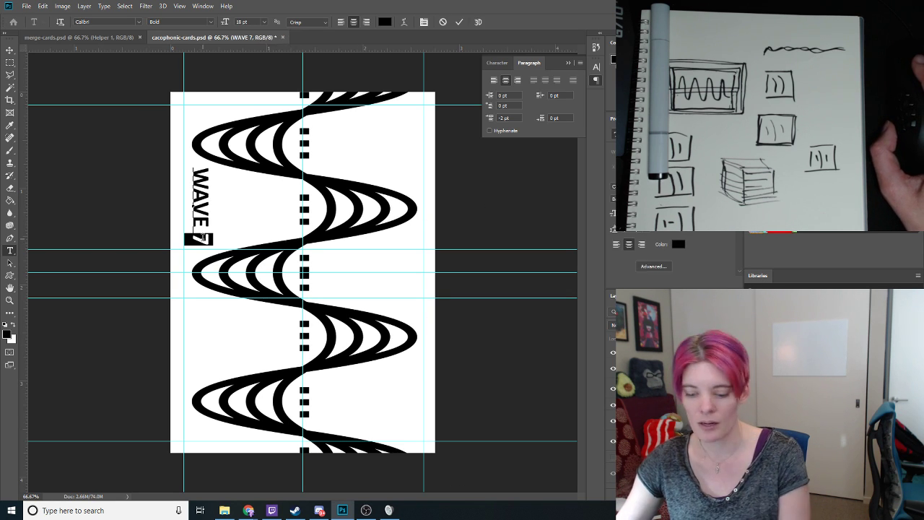
{"action": "type", "text": "8"}
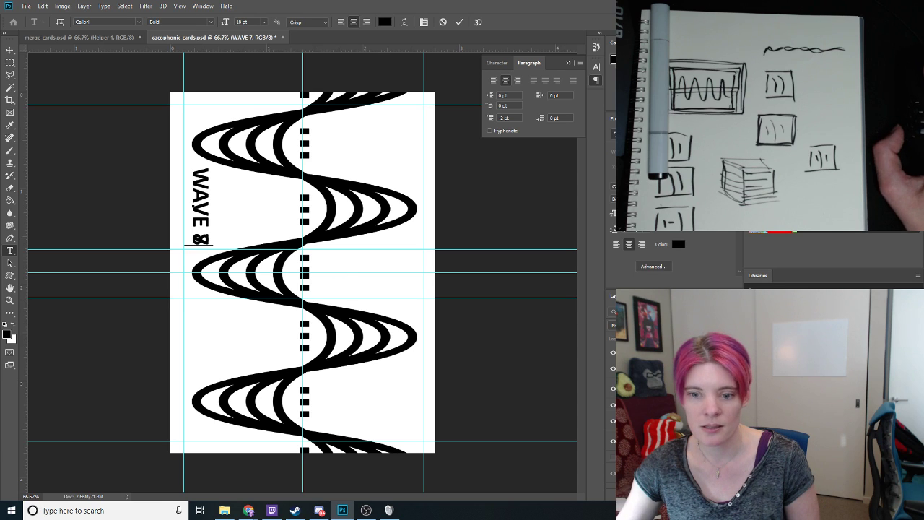
Flip the sound wave layer in the duplicated group horizontally
{"action": "left_click", "coordinate": [635, 352]}
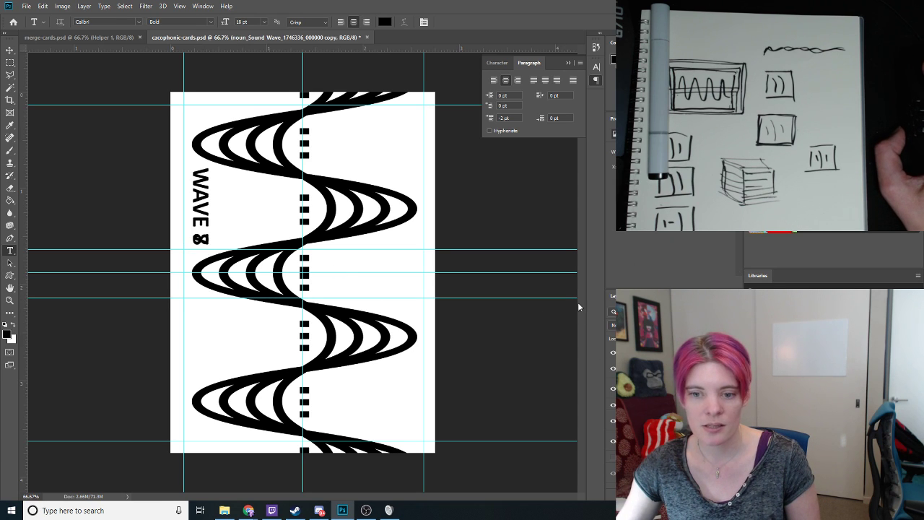
{"action": "left_click", "coordinate": [62, 5]}
{"action": "mouse_move", "coordinate": [43, 6]}
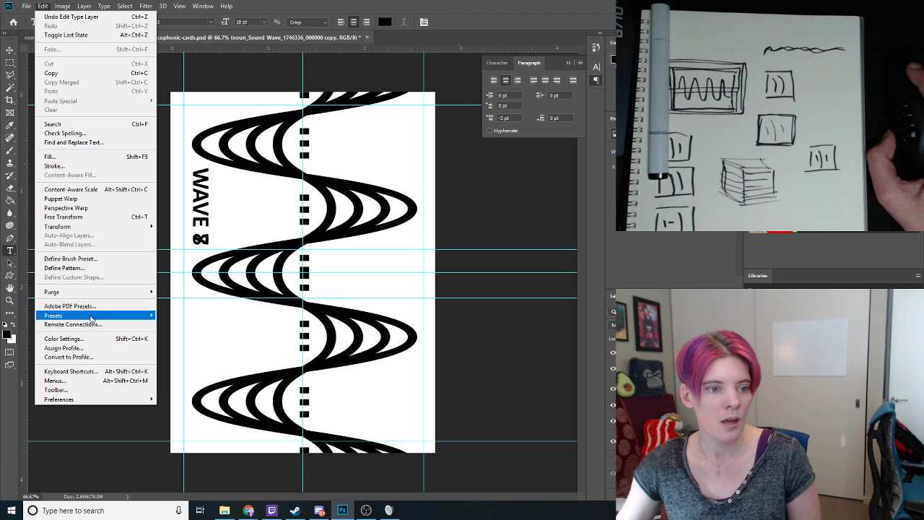
{"action": "mouse_move", "coordinate": [123, 225]}
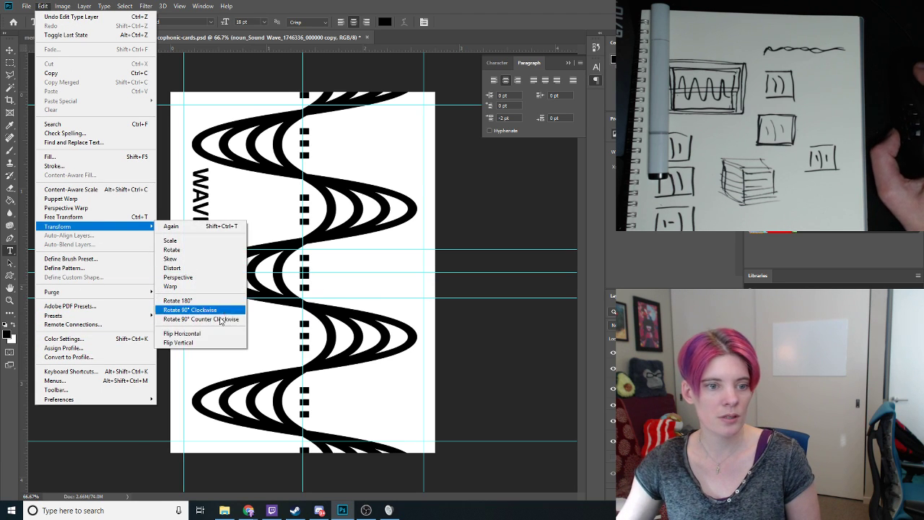
{"action": "left_click", "coordinate": [214, 332]}
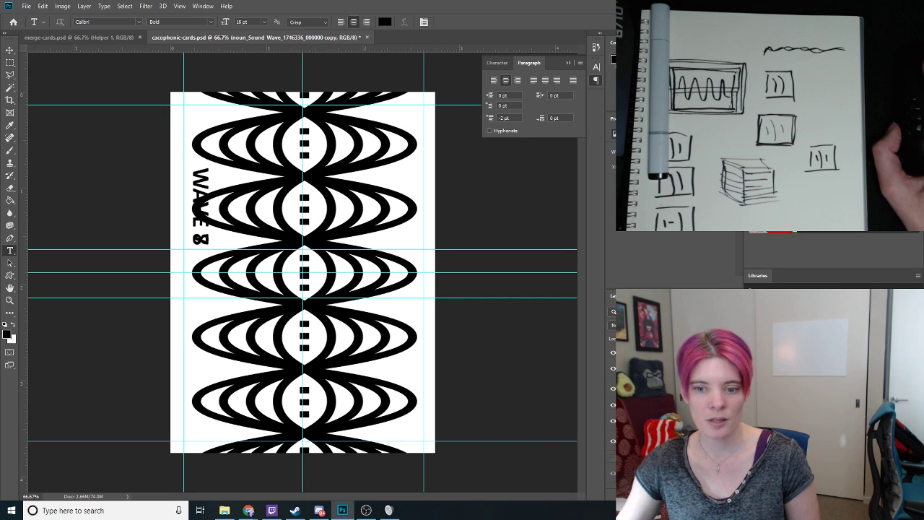
Rename the duplicated group as Wave 8 and hide the other Wave groups
{"action": "left_click", "coordinate": [613, 459]}
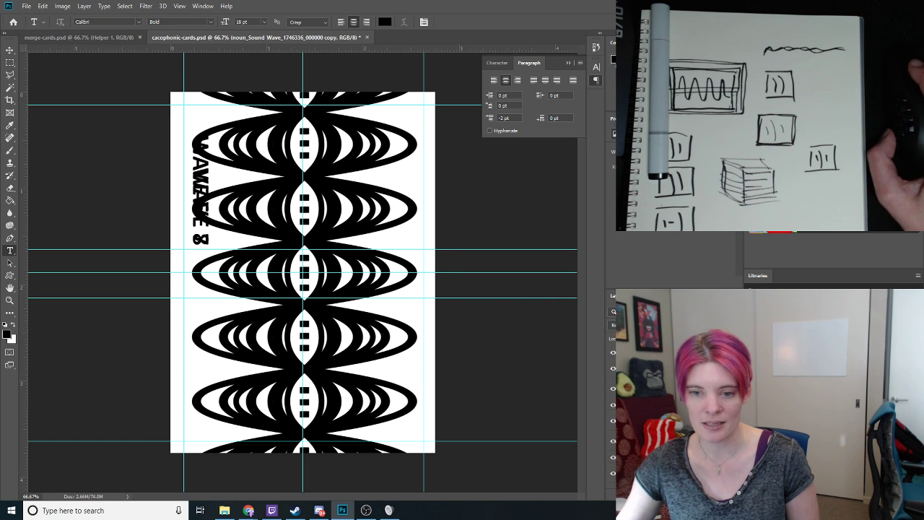
{"action": "key", "text": "alt+bracketleft"}
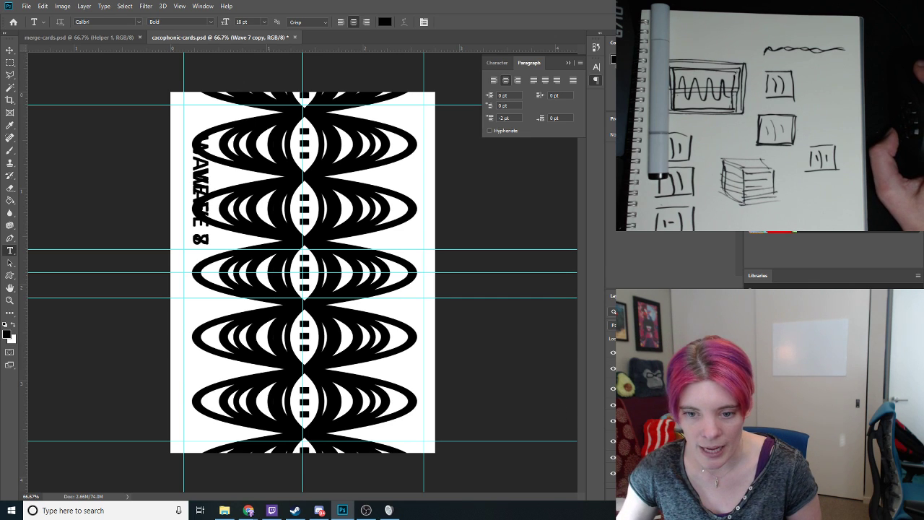
{"action": "key", "text": "alt+bracketleft"}
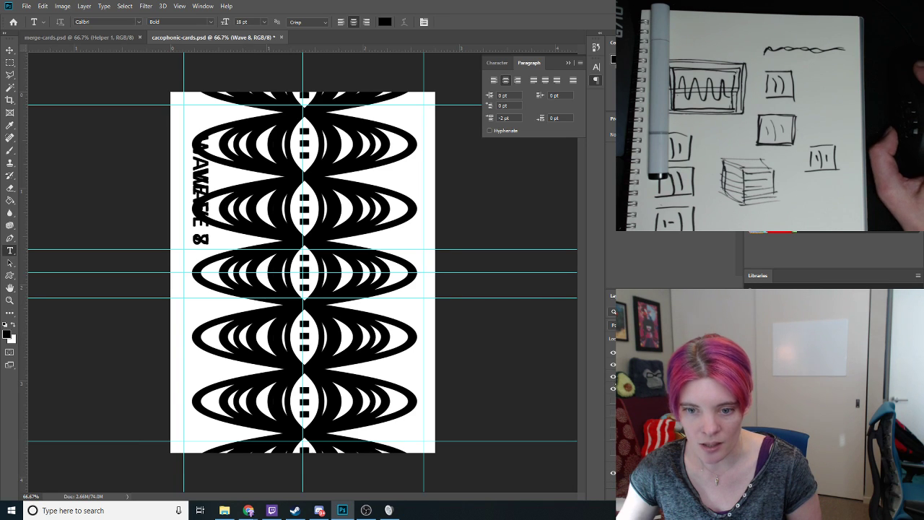
{"action": "left_click", "coordinate": [612, 364]}
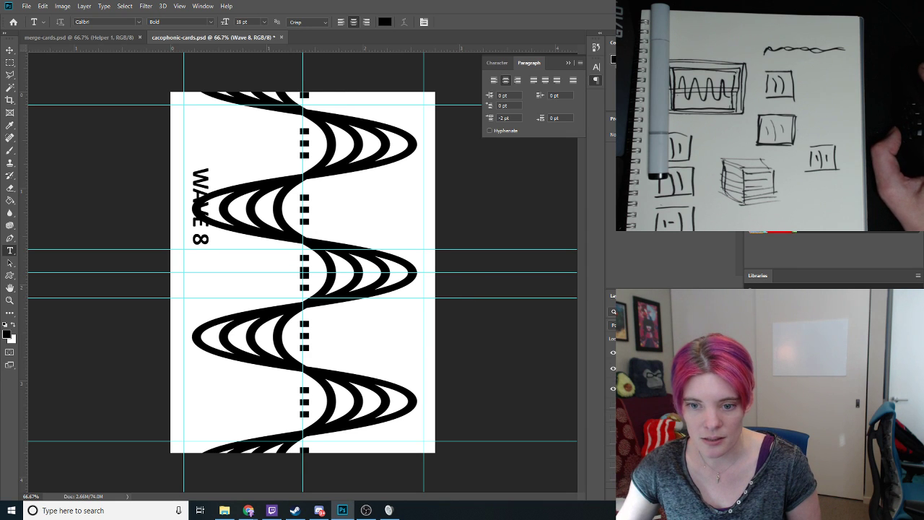
Move the WAVE 8 title straight down into the open gap between the two crests on its side of the wave
{"action": "left_click", "coordinate": [171, 140]}
{"action": "left_click", "coordinate": [9, 49]}
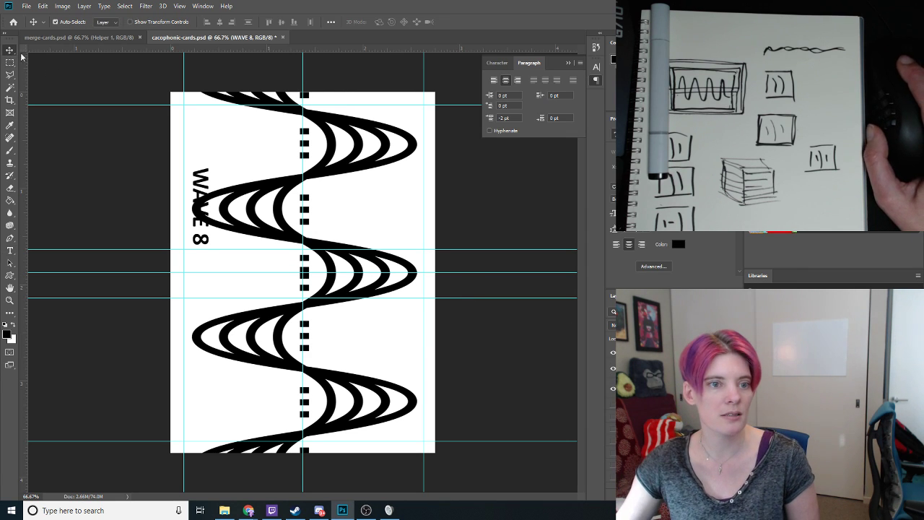
{"action": "key", "text": "shift+Down"}
{"action": "key", "text": "shift+Down"}
{"action": "key", "text": "shift+Down"}
{"action": "key", "text": "shift+Down"}
{"action": "key", "text": "shift+Down"}
{"action": "key", "text": "shift+Down"}
{"action": "key", "text": "shift+Down"}
{"action": "key", "text": "shift+Down"}
{"action": "key", "text": "shift+Down"}
{"action": "key", "text": "shift+Down"}
{"action": "key", "text": "shift+Down"}
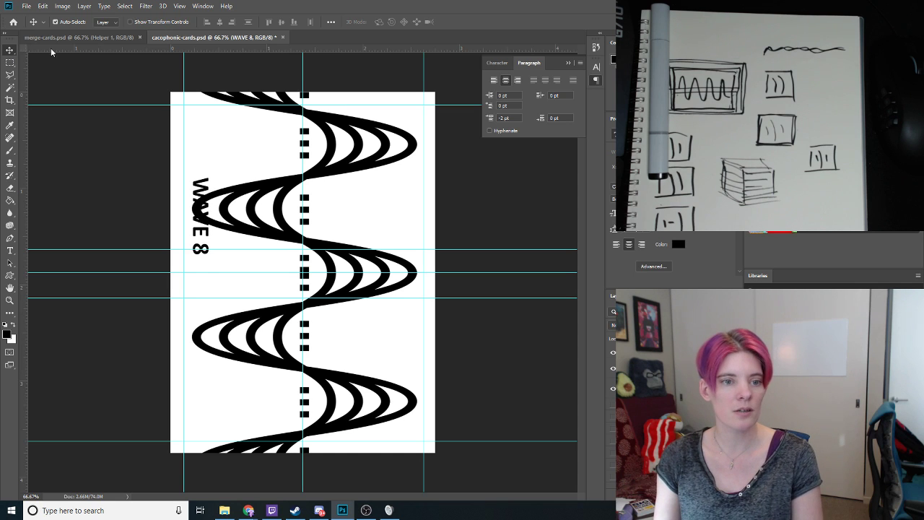
{"action": "key", "text": "shift+Down"}
{"action": "key", "text": "shift+Down"}
{"action": "key", "text": "shift+Down"}
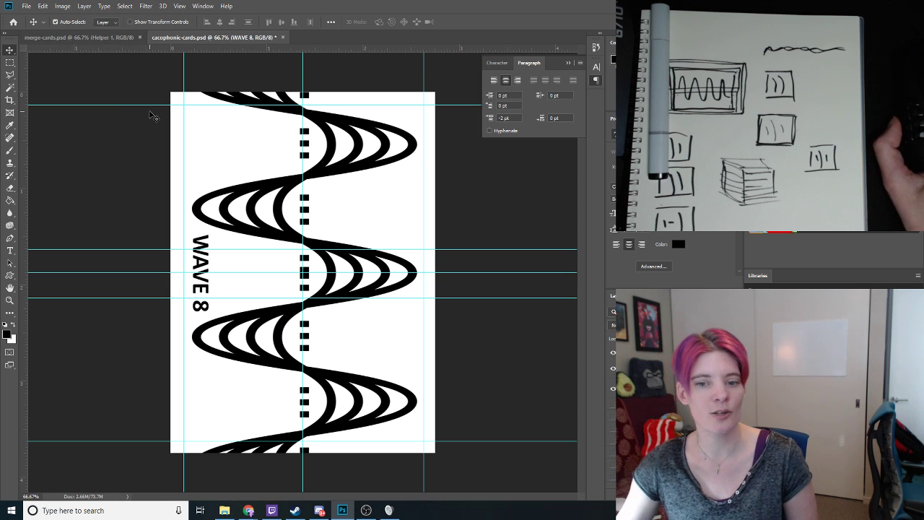
Save the Wave 8 card as a PNG named wave-8-card in the Cacophonic folder
{"action": "left_click", "coordinate": [26, 6]}
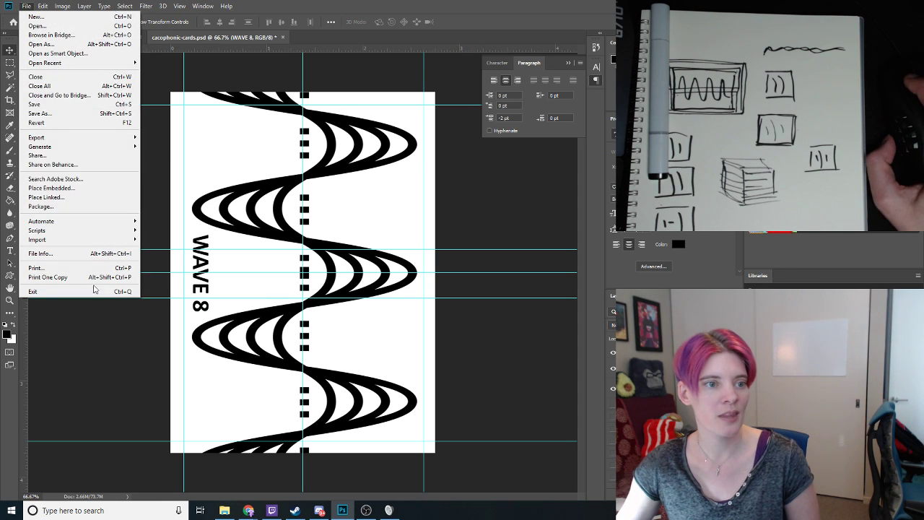
{"action": "left_click", "coordinate": [73, 114]}
{"action": "left_click", "coordinate": [95, 222]}
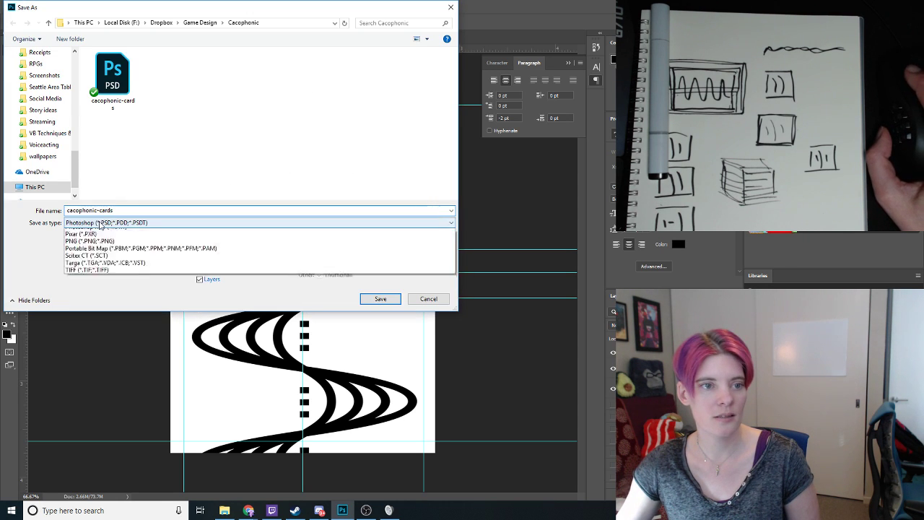
{"action": "left_click", "coordinate": [145, 356]}
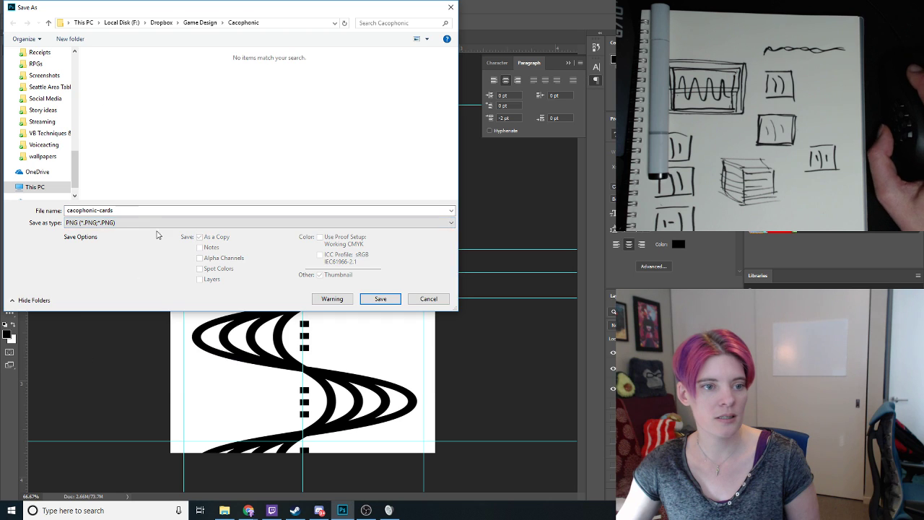
{"action": "double_click", "coordinate": [140, 210]}
{"action": "type", "text": "wave-8"}
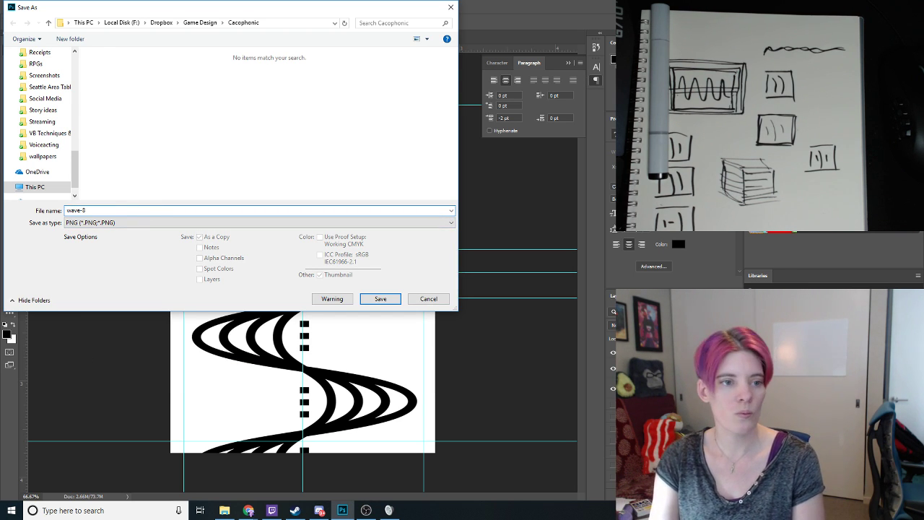
{"action": "type", "text": "-card"}
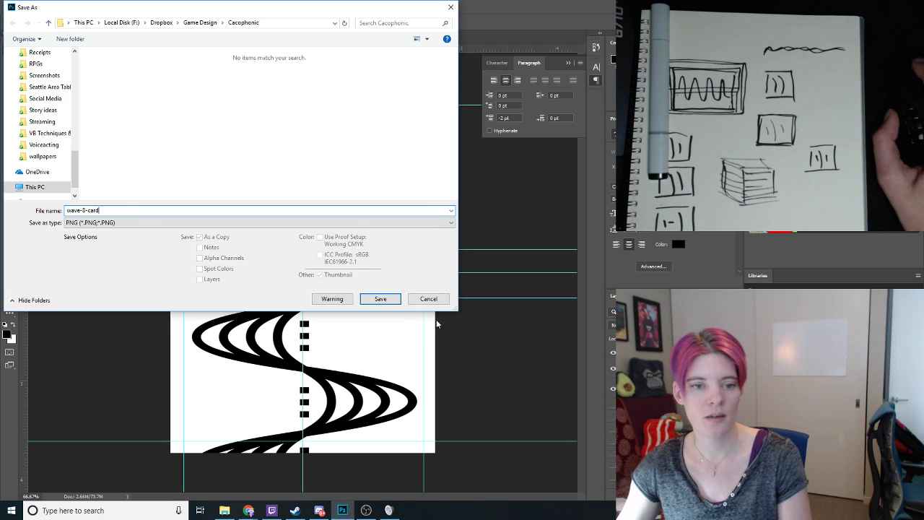
{"action": "left_click", "coordinate": [381, 299]}
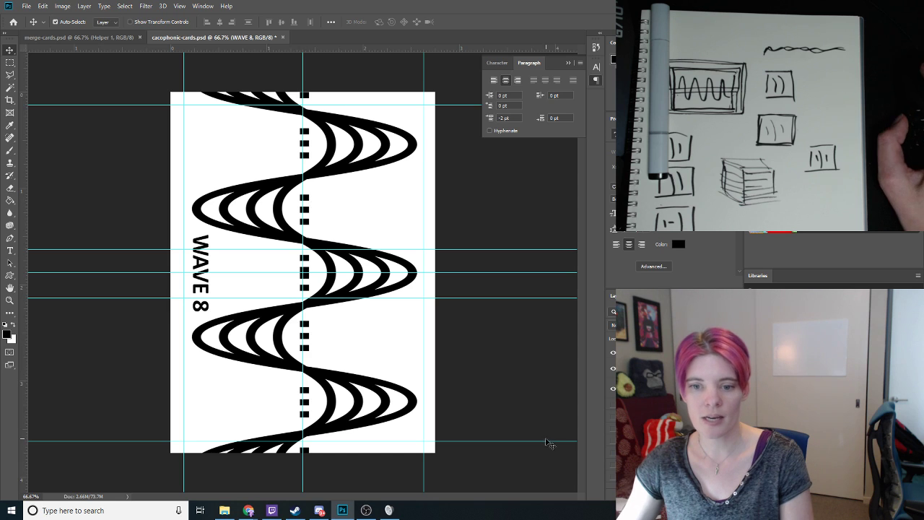
Hide the Wave 8 group, show Wave 7 instead, and save that card as a PNG named wave-7-card
{"action": "left_click", "coordinate": [612, 406]}
{"action": "left_click", "coordinate": [611, 356]}
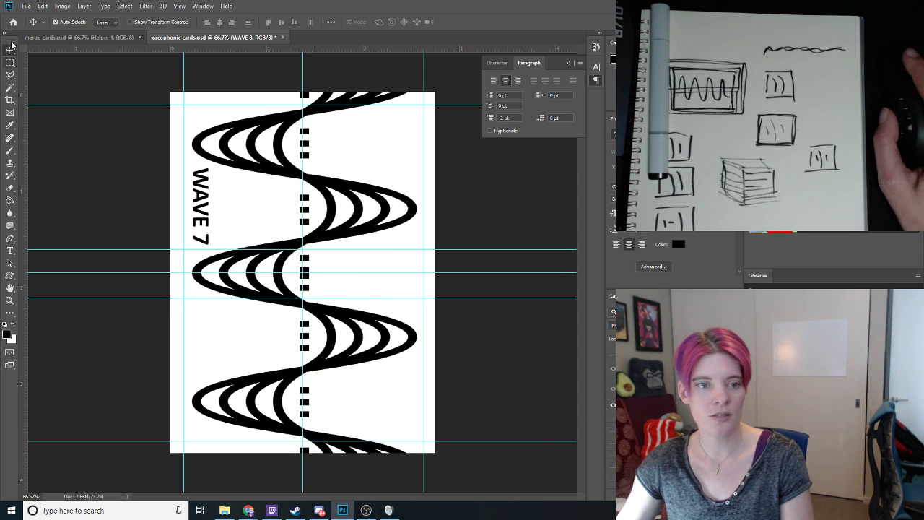
{"action": "left_click", "coordinate": [26, 5]}
{"action": "left_click", "coordinate": [61, 115]}
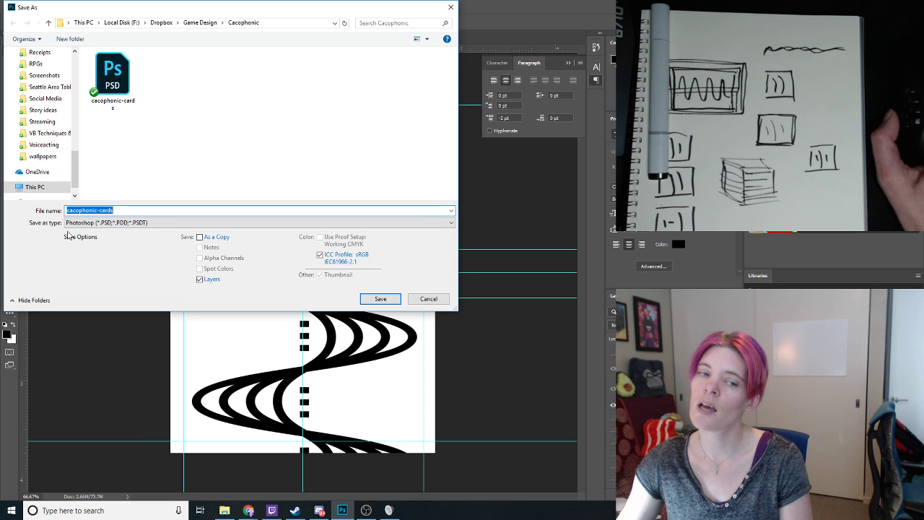
{"action": "left_click", "coordinate": [127, 223]}
{"action": "left_click", "coordinate": [127, 361]}
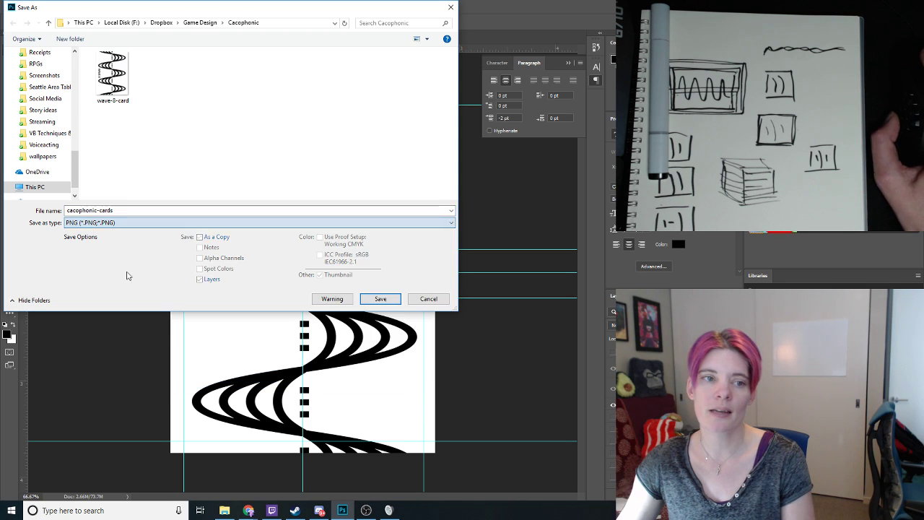
{"action": "left_click", "coordinate": [115, 76]}
{"action": "double_click", "coordinate": [84, 210]}
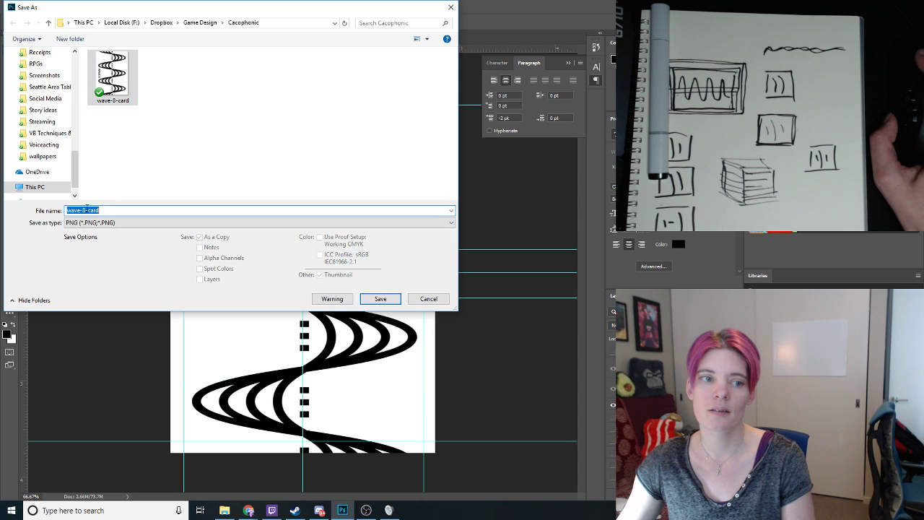
{"action": "left_click", "coordinate": [84, 210]}
{"action": "key", "text": "BackSpace"}
{"action": "type", "text": "7"}
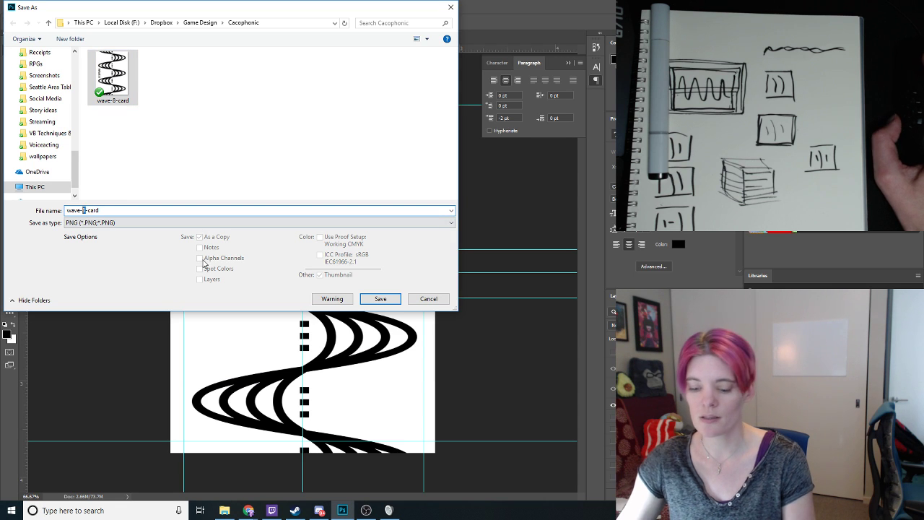
{"action": "left_click", "coordinate": [377, 299]}
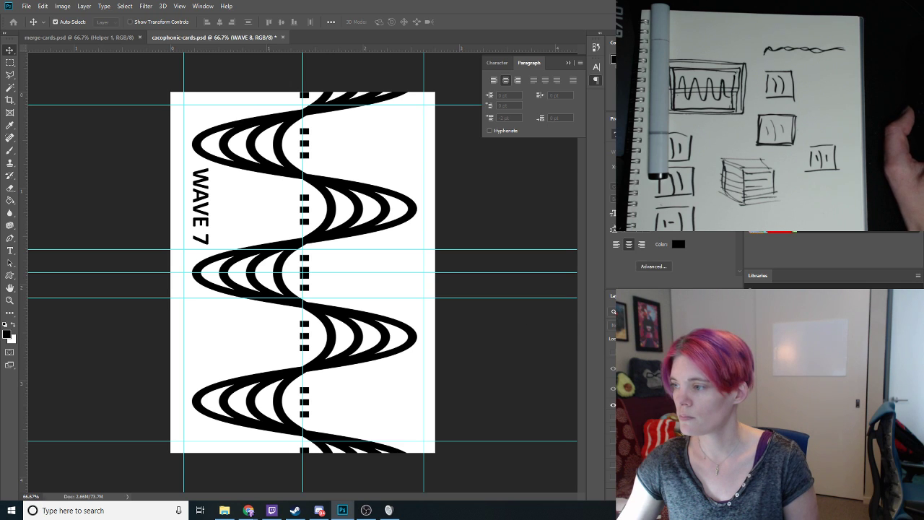
Switch the visible group from Wave 7 to Wave 6 and save that card as a PNG named wave-6-card
{"action": "key", "text": "alt+["}
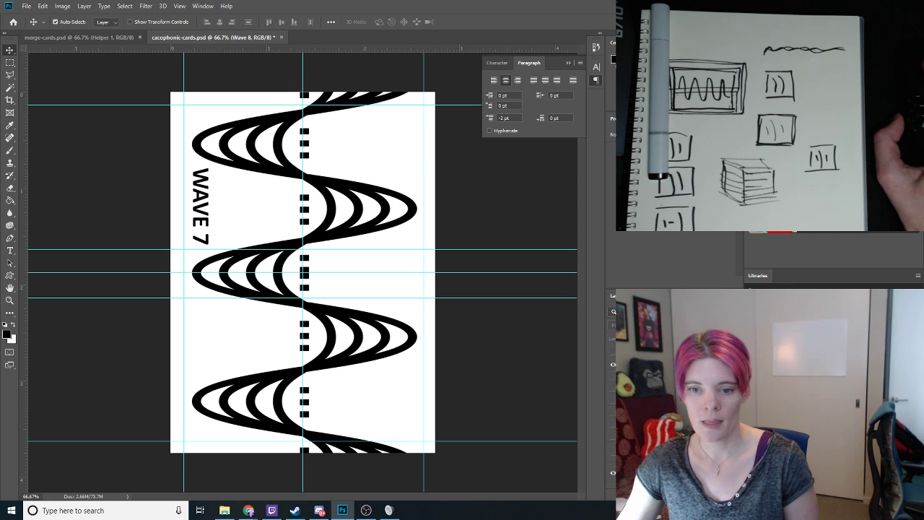
{"action": "left_click", "coordinate": [612, 376]}
{"action": "left_click", "coordinate": [613, 364]}
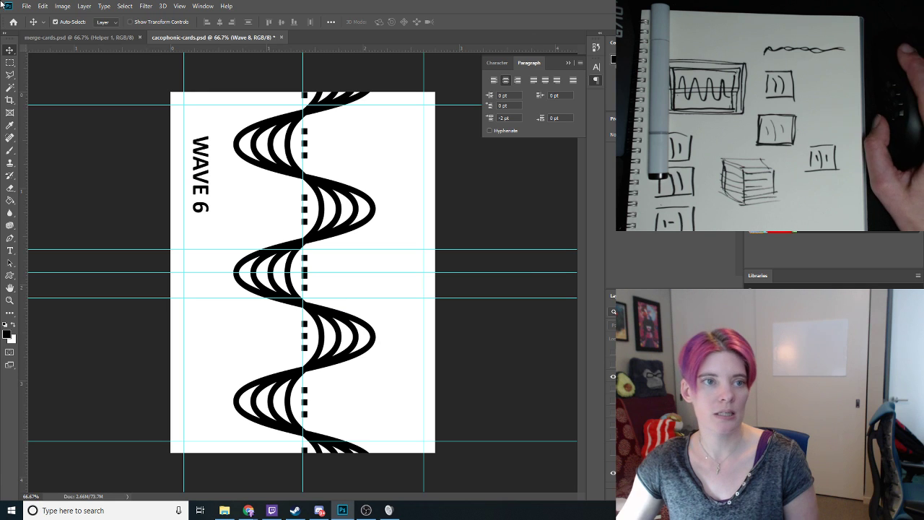
{"action": "left_click", "coordinate": [25, 6]}
{"action": "left_click", "coordinate": [44, 113]}
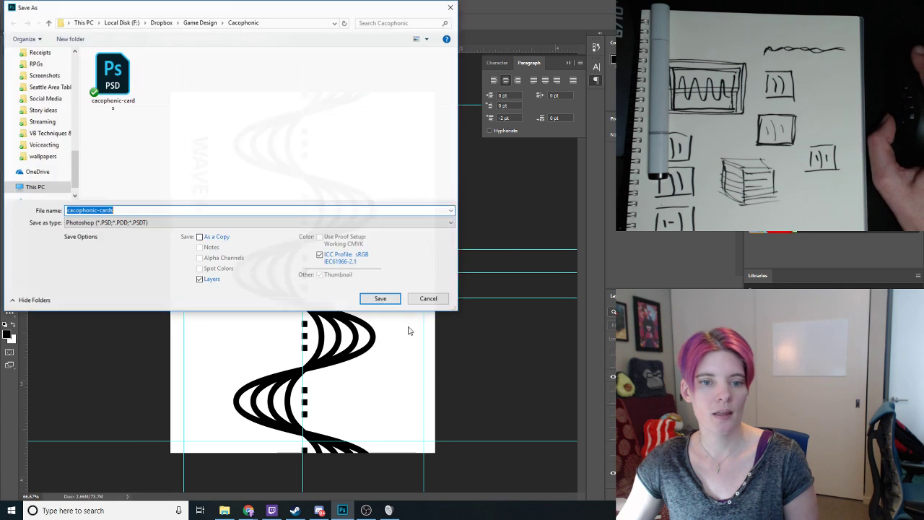
{"action": "left_click", "coordinate": [134, 223]}
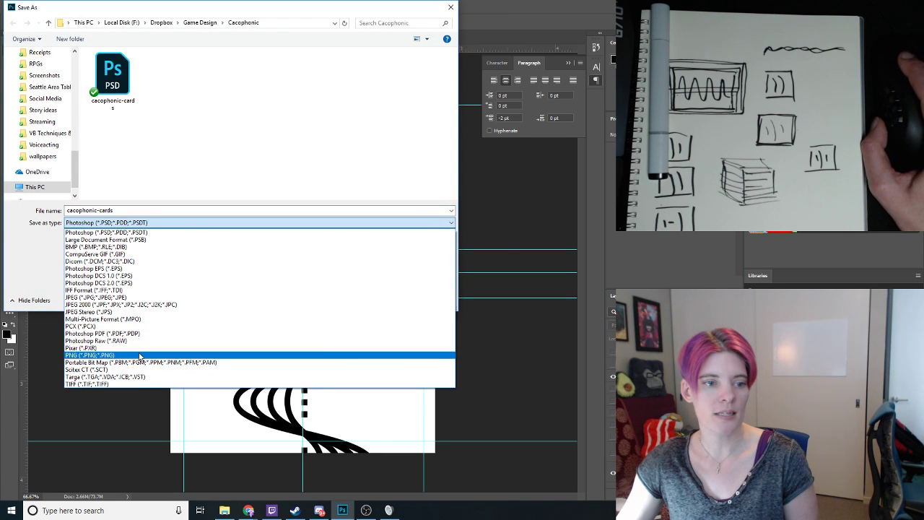
{"action": "left_click", "coordinate": [174, 352]}
{"action": "left_click", "coordinate": [112, 76]}
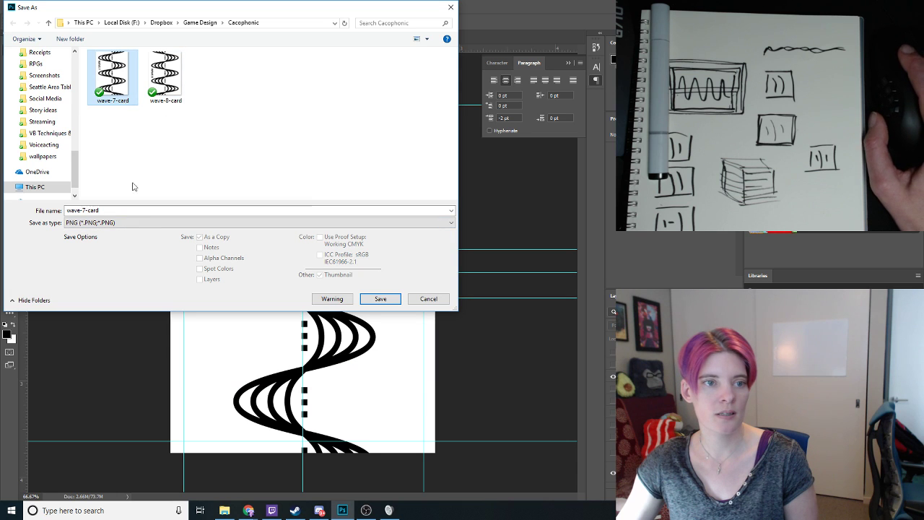
{"action": "double_click", "coordinate": [83, 210]}
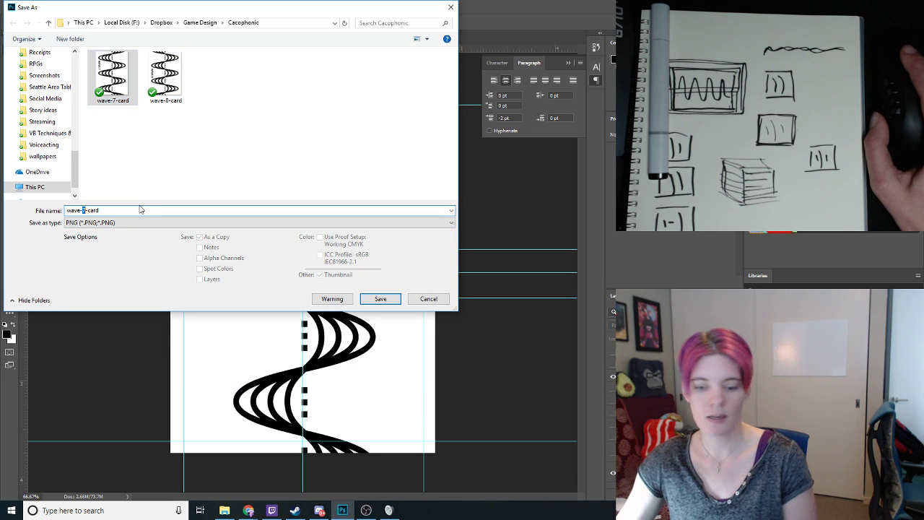
{"action": "left_click", "coordinate": [428, 298]}
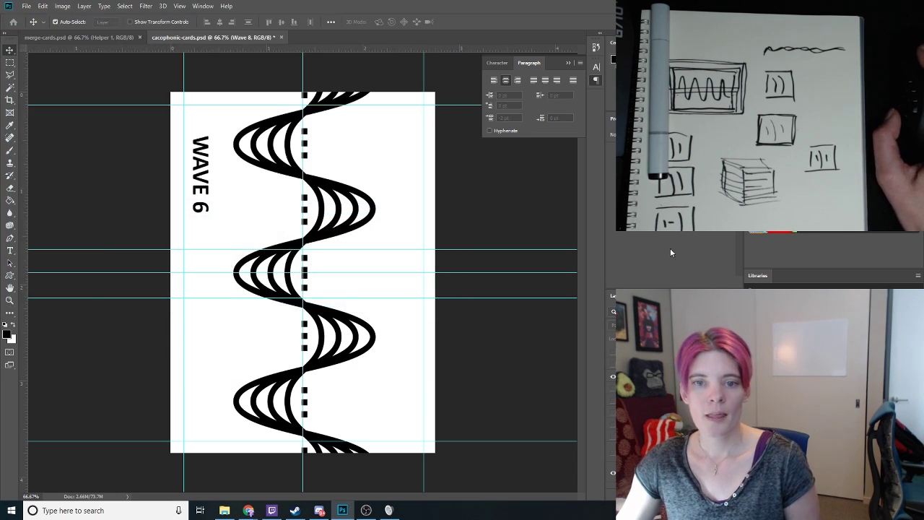
Switch the visible group from Wave 6 to Wave 5 and save that card as a PNG named wave-5-card with large file size
{"action": "left_click", "coordinate": [613, 389]}
{"action": "left_click", "coordinate": [612, 377]}
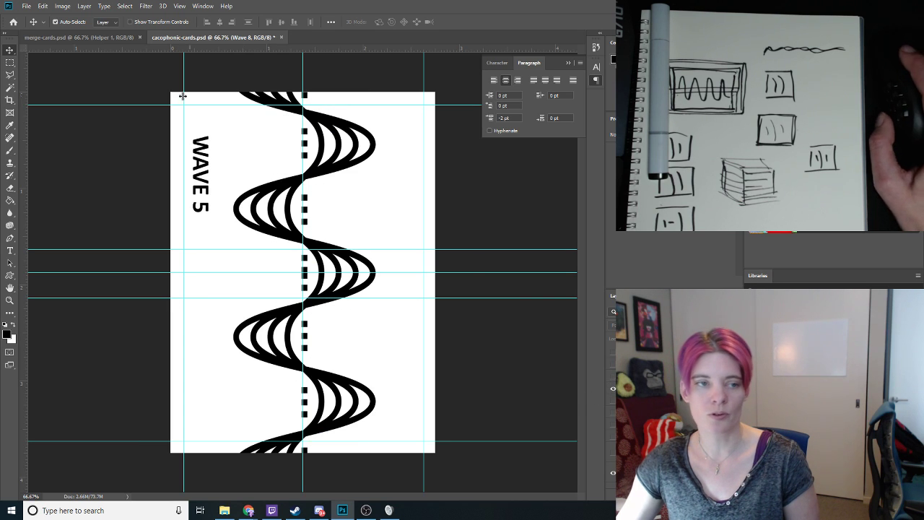
{"action": "left_click", "coordinate": [26, 6]}
{"action": "left_click", "coordinate": [40, 113]}
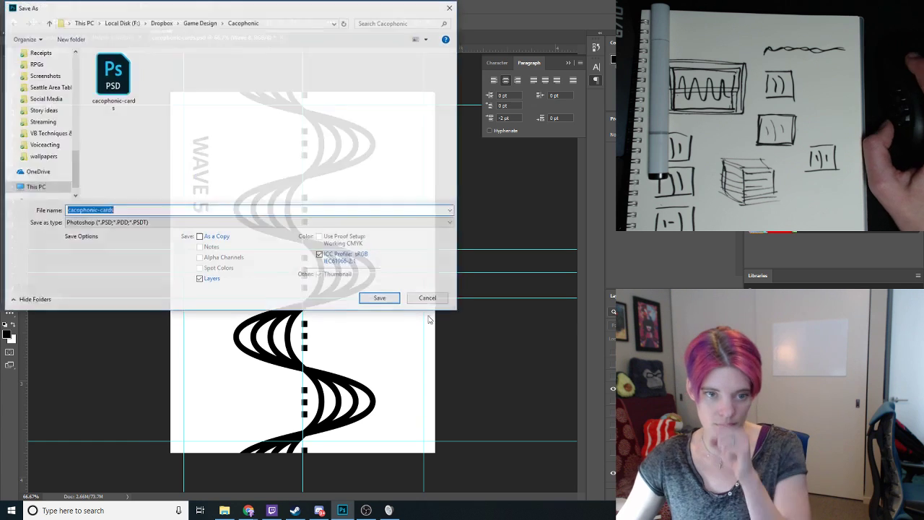
{"action": "left_click", "coordinate": [373, 222]}
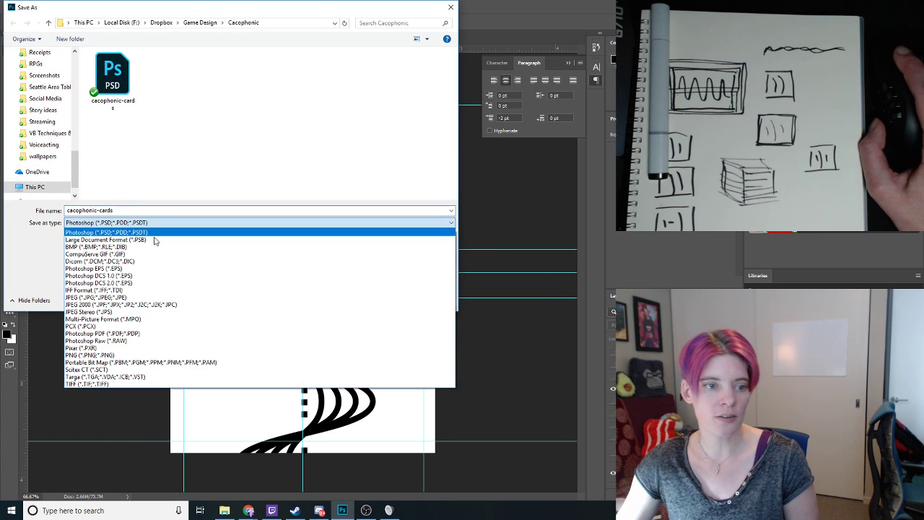
{"action": "left_click", "coordinate": [118, 358]}
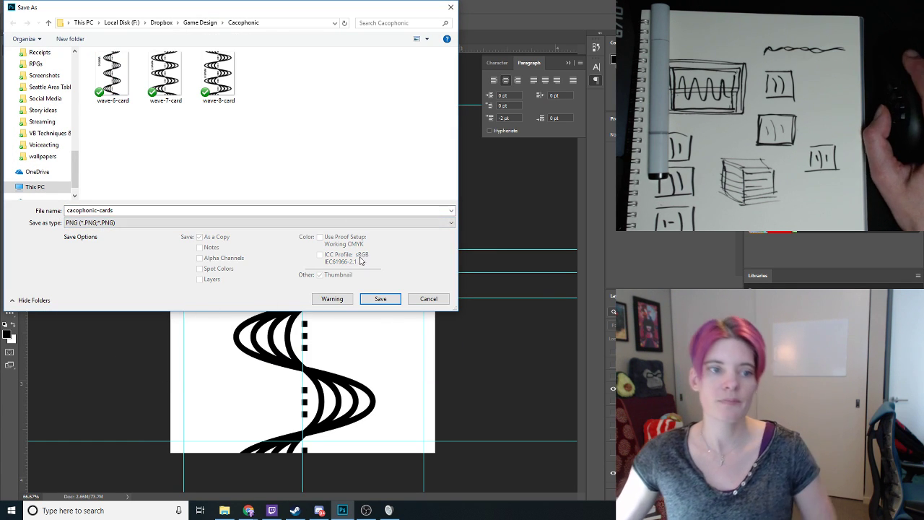
{"action": "left_click", "coordinate": [165, 79]}
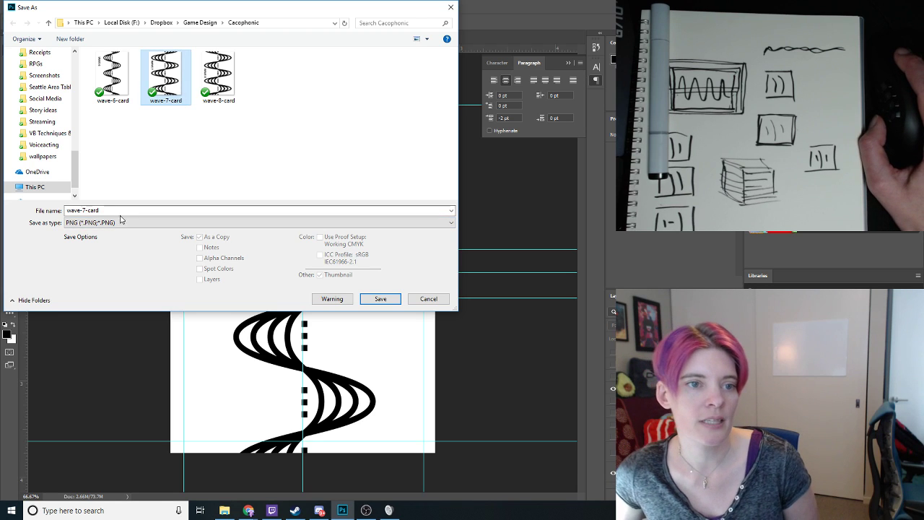
{"action": "left_click", "coordinate": [85, 210]}
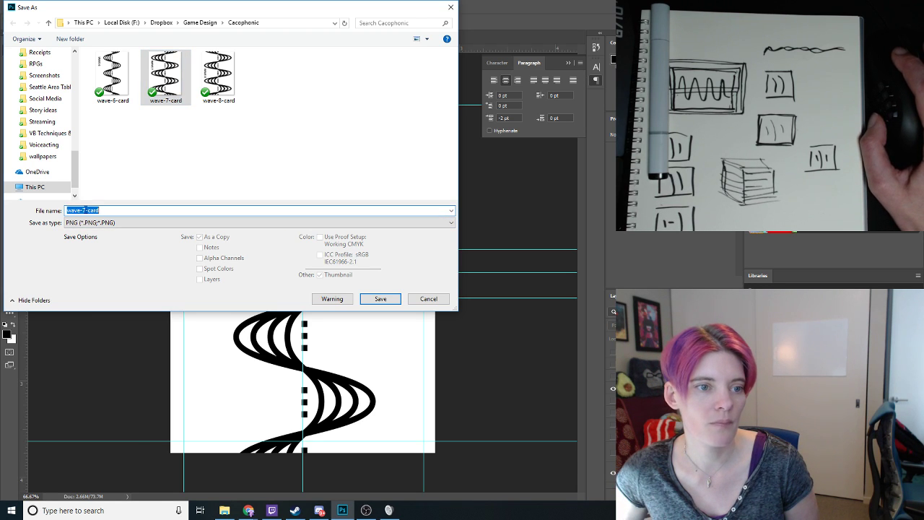
{"action": "left_click", "coordinate": [85, 210]}
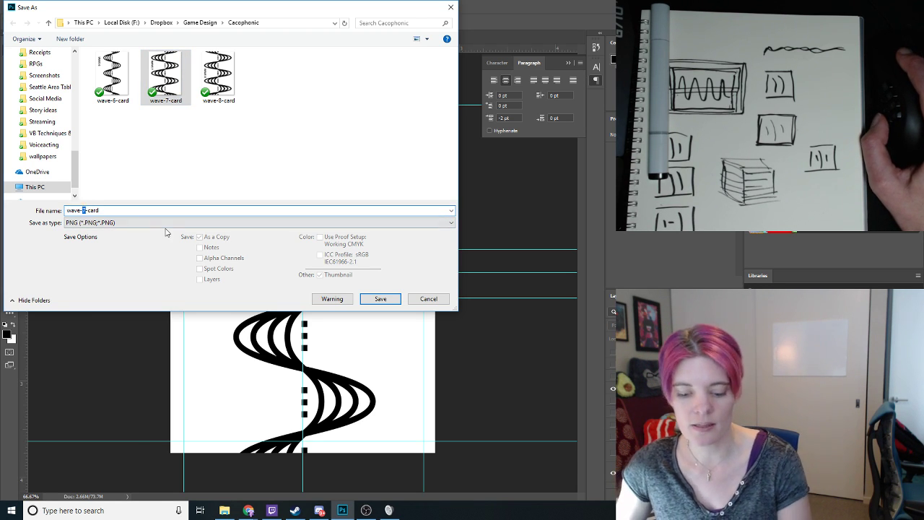
{"action": "key", "text": "Delete"}
{"action": "type", "text": "5"}
{"action": "left_click", "coordinate": [397, 299]}
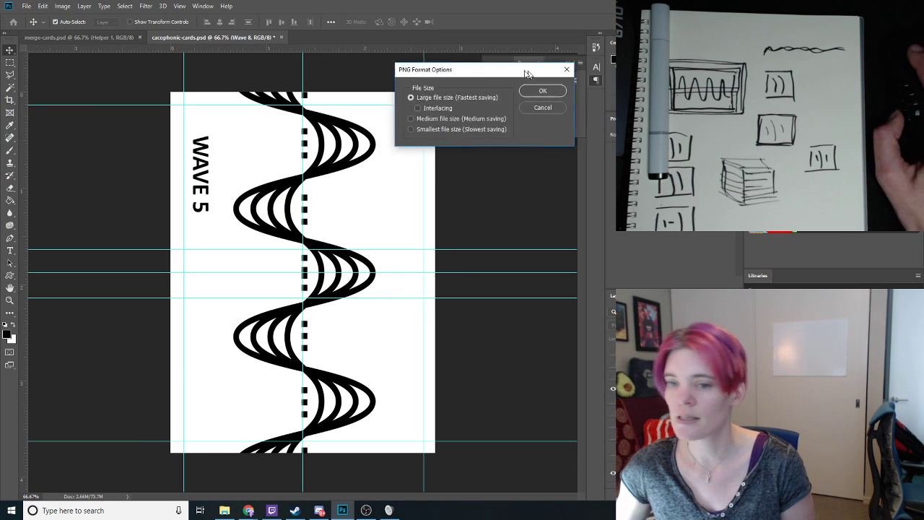
{"action": "left_click", "coordinate": [520, 202]}
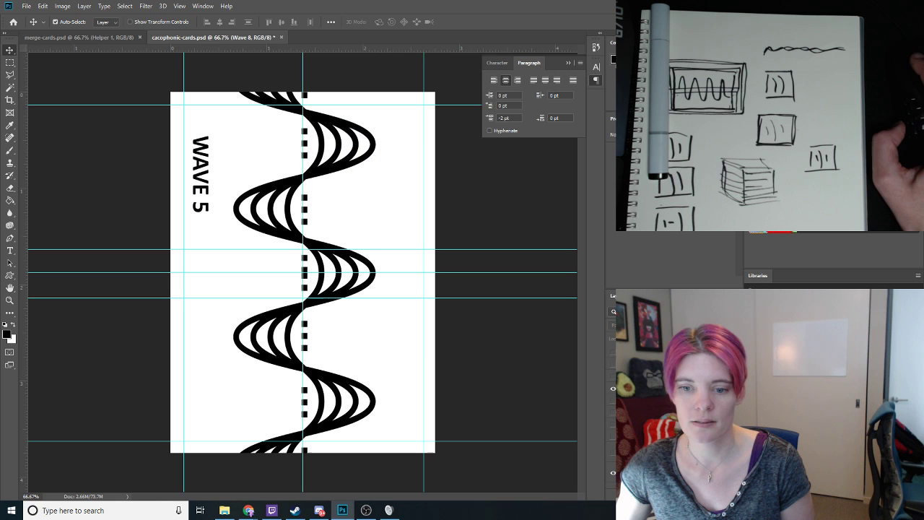
Switch the visible group from Wave 5 to Wave 4 and save that card as a PNG named wave-4-card with large file size
{"action": "left_click", "coordinate": [613, 401]}
{"action": "left_click", "coordinate": [613, 389]}
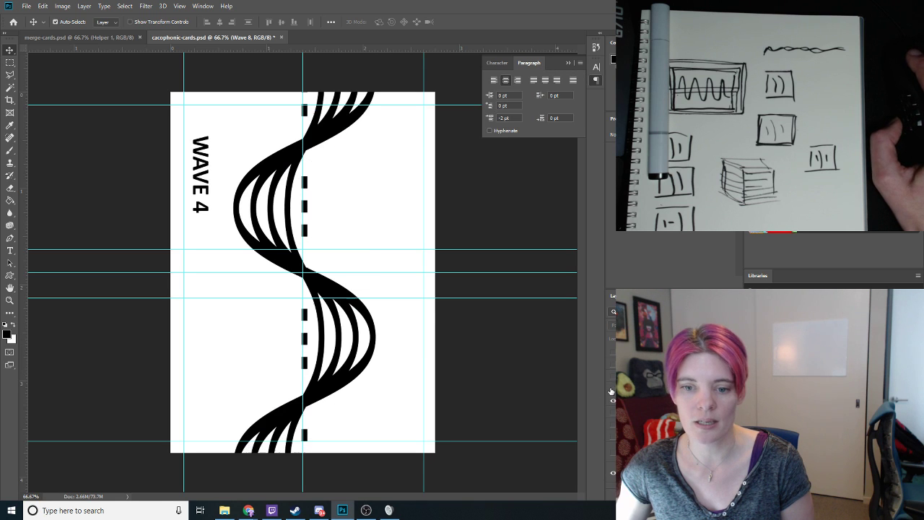
{"action": "left_click", "coordinate": [25, 6]}
{"action": "left_click", "coordinate": [43, 117]}
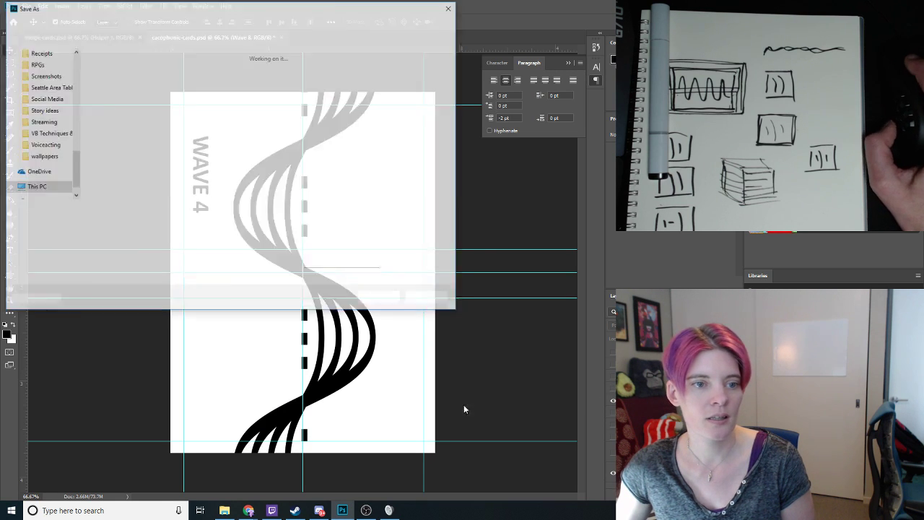
{"action": "left_click", "coordinate": [128, 222]}
{"action": "left_click", "coordinate": [129, 346]}
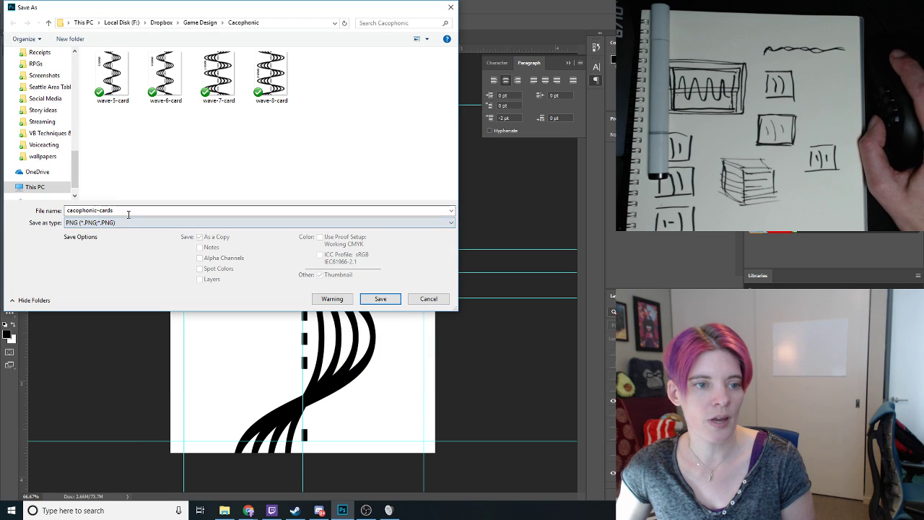
{"action": "left_click", "coordinate": [113, 76]}
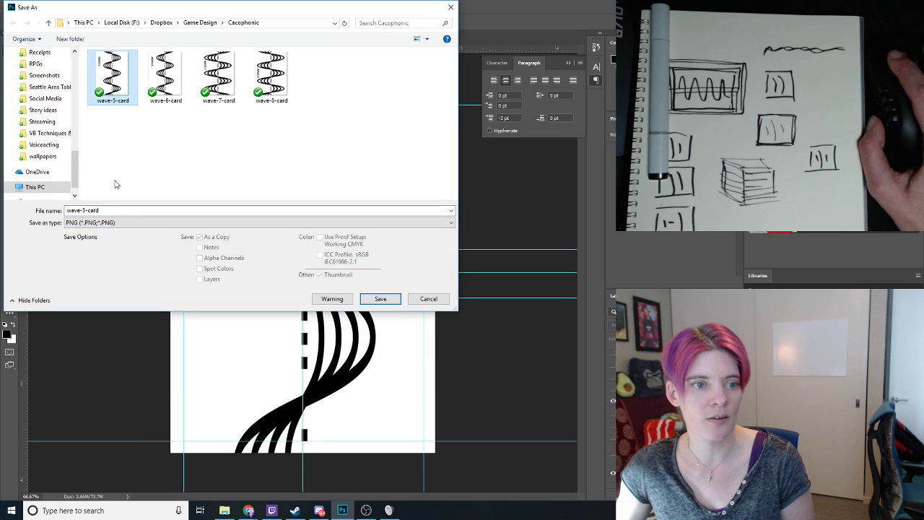
{"action": "left_click", "coordinate": [83, 210]}
{"action": "left_click", "coordinate": [83, 210]}
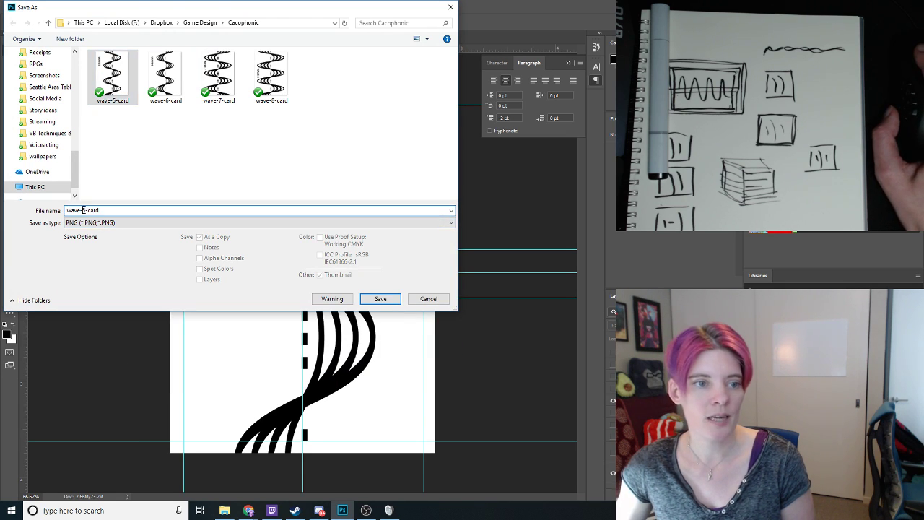
{"action": "key", "text": "BackSpace"}
{"action": "type", "text": "4"}
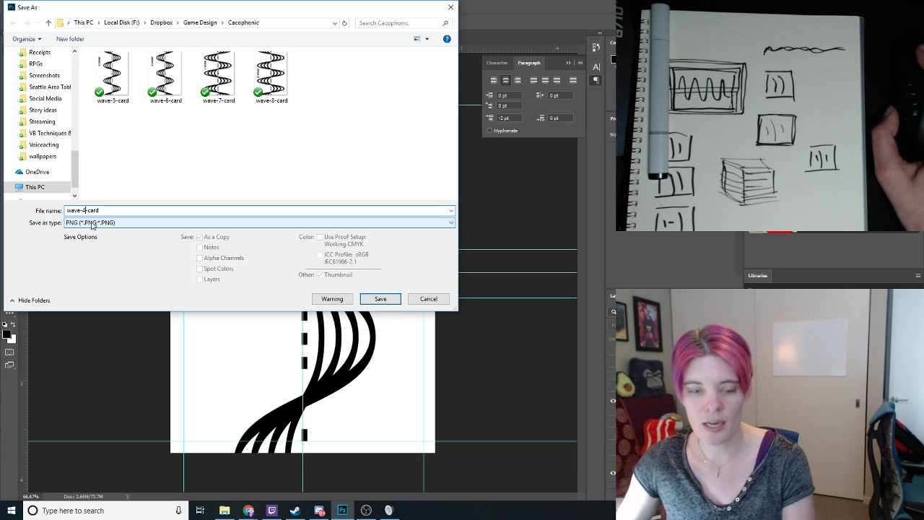
{"action": "left_click", "coordinate": [363, 302]}
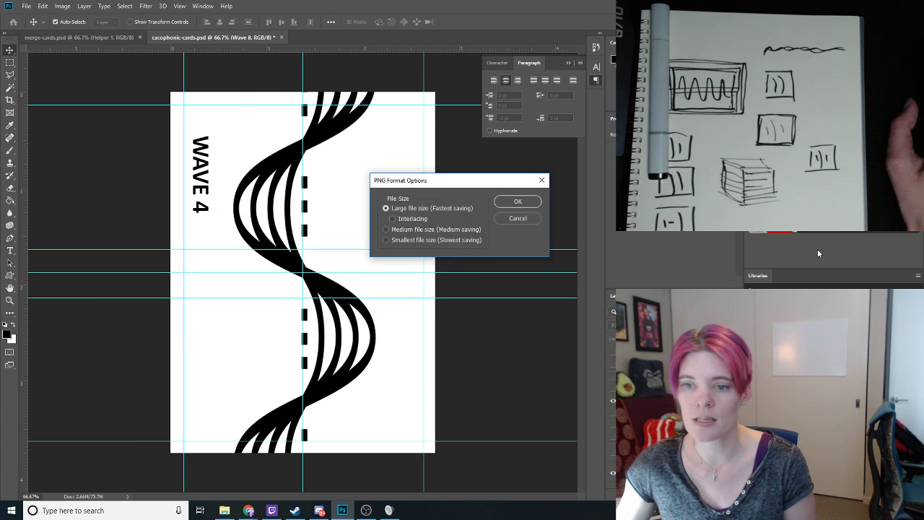
{"action": "left_click", "coordinate": [517, 201]}
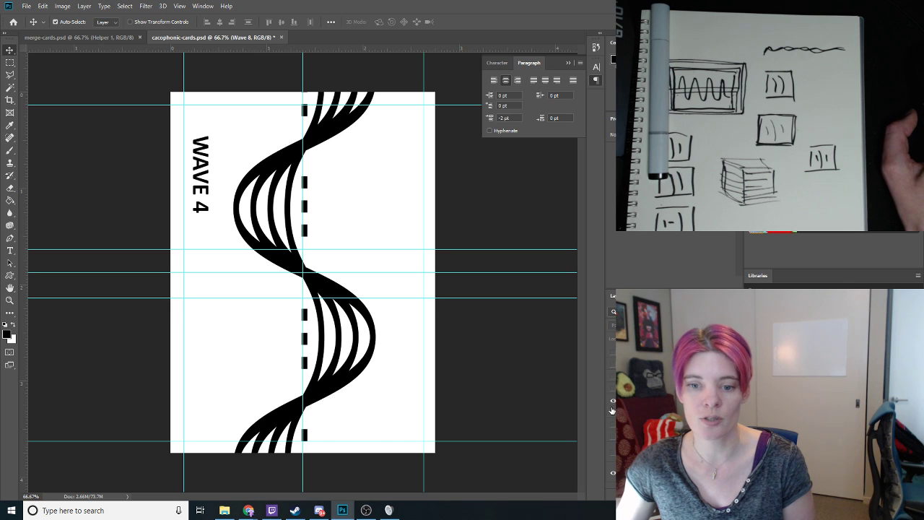
Hide the Wave 4 group, show Wave 3 instead, and save that card as a PNG named wave-3-card
{"action": "left_click", "coordinate": [612, 413]}
{"action": "left_click", "coordinate": [612, 400]}
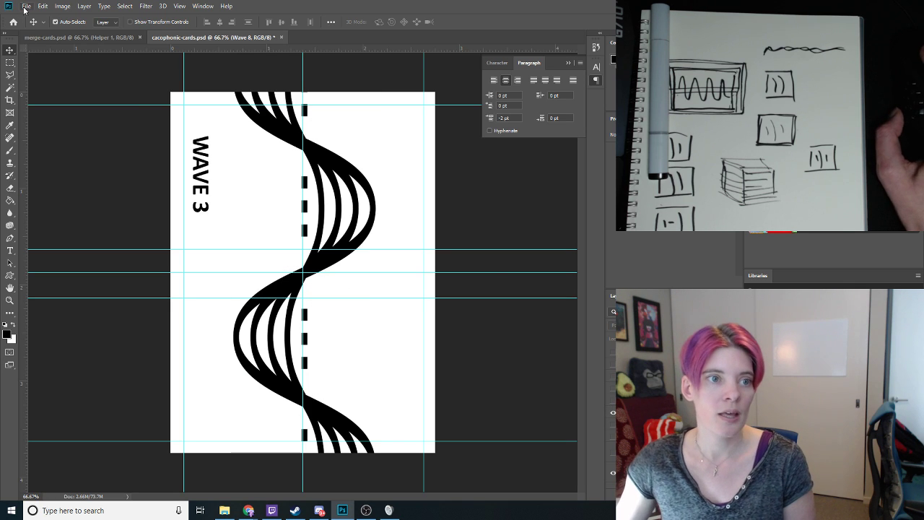
{"action": "left_click", "coordinate": [25, 6]}
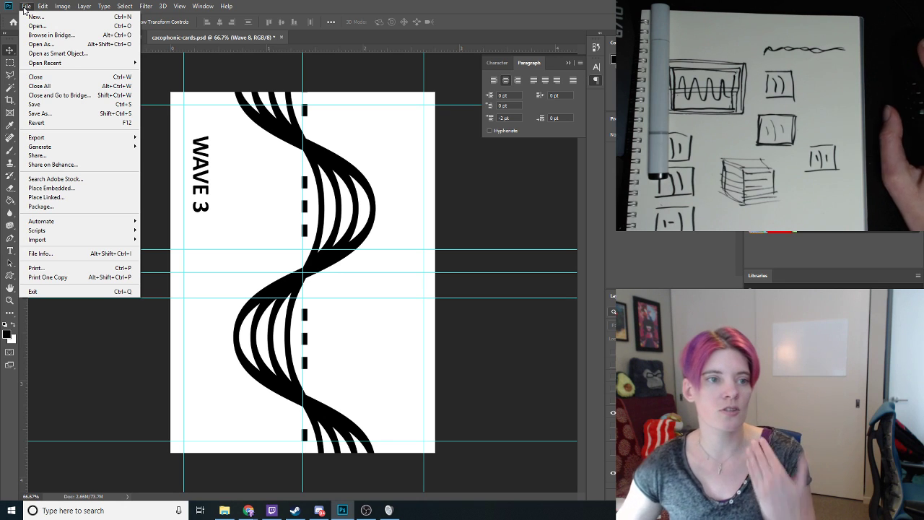
{"action": "left_click", "coordinate": [78, 116]}
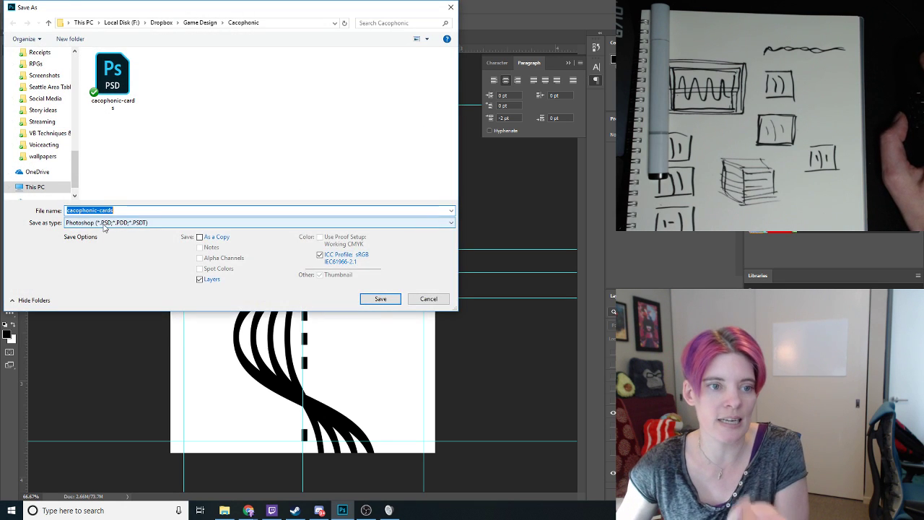
{"action": "left_click", "coordinate": [122, 223]}
{"action": "left_click", "coordinate": [91, 355]}
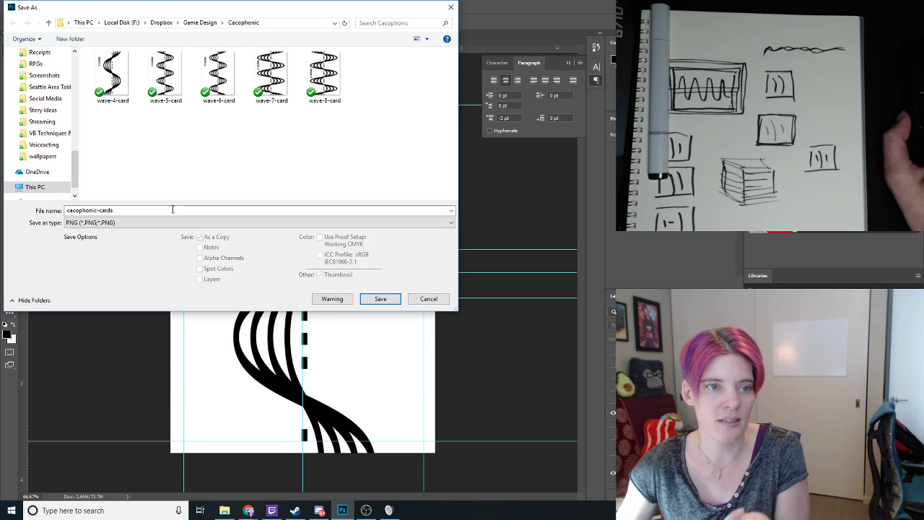
{"action": "left_click", "coordinate": [112, 98]}
{"action": "left_click", "coordinate": [83, 210]}
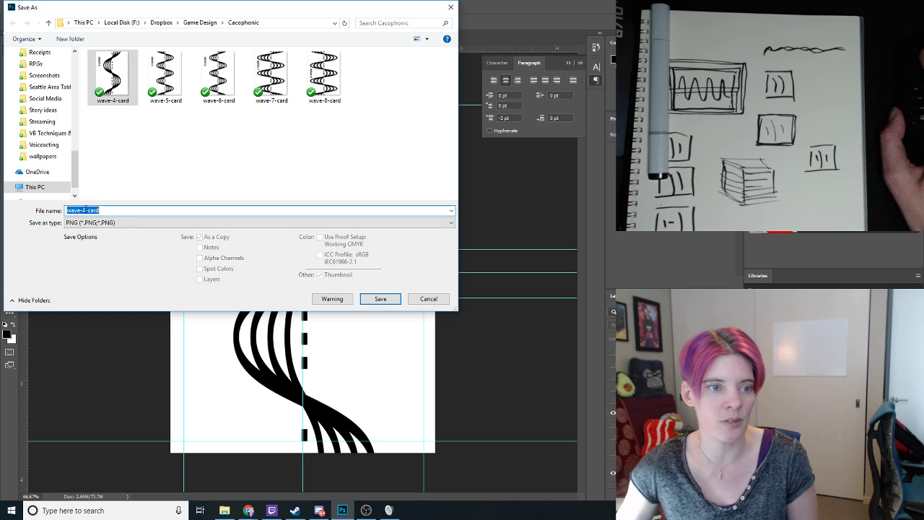
{"action": "left_click", "coordinate": [84, 210]}
{"action": "key", "text": "BackSpace"}
{"action": "type", "text": "3"}
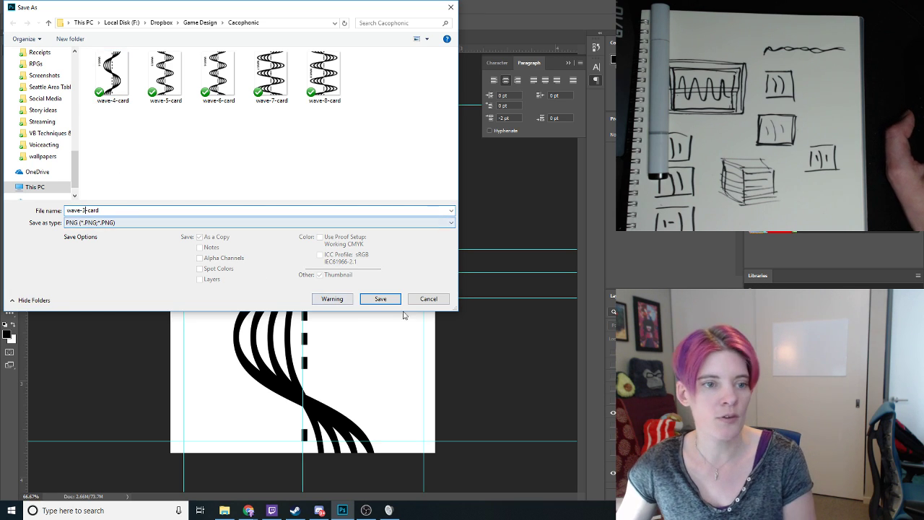
{"action": "left_click", "coordinate": [381, 298]}
{"action": "left_click", "coordinate": [519, 203]}
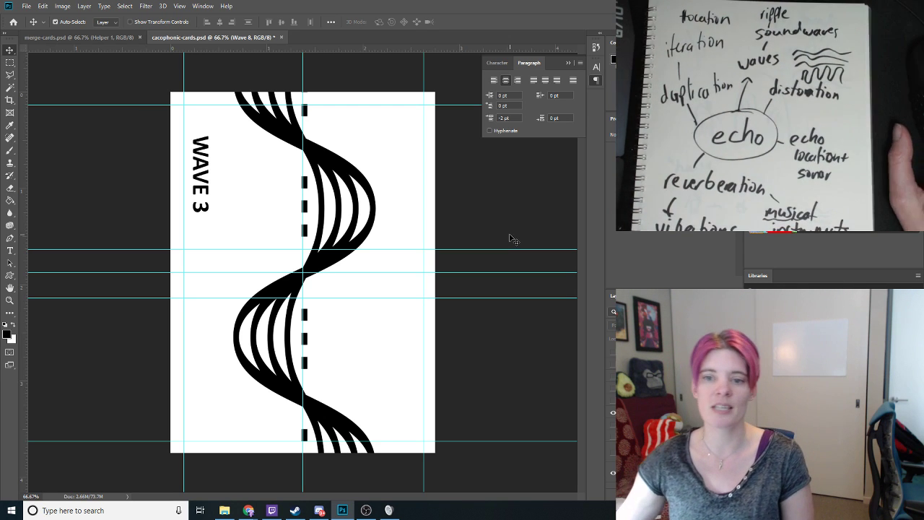
Switch the visible group from Wave 3 to Wave 2 and save that card as a PNG named wave-2-card
{"action": "left_click", "coordinate": [612, 431]}
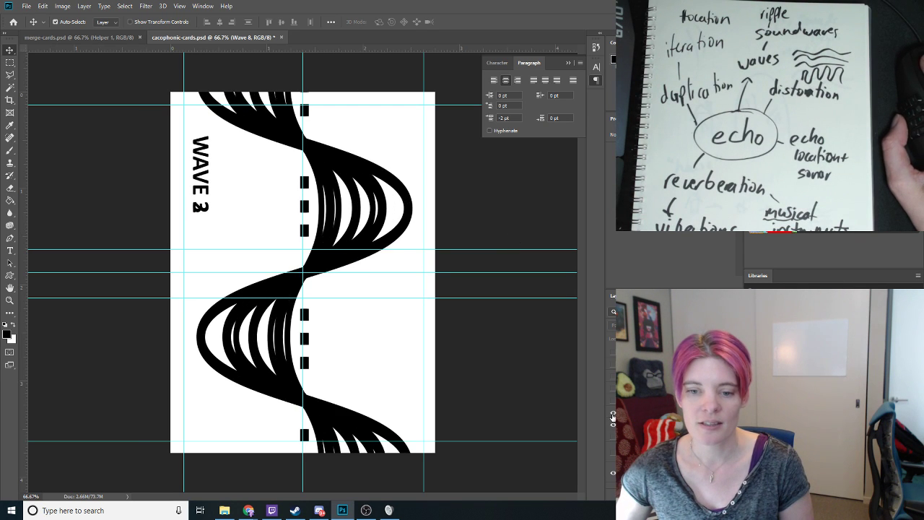
{"action": "left_click", "coordinate": [25, 8]}
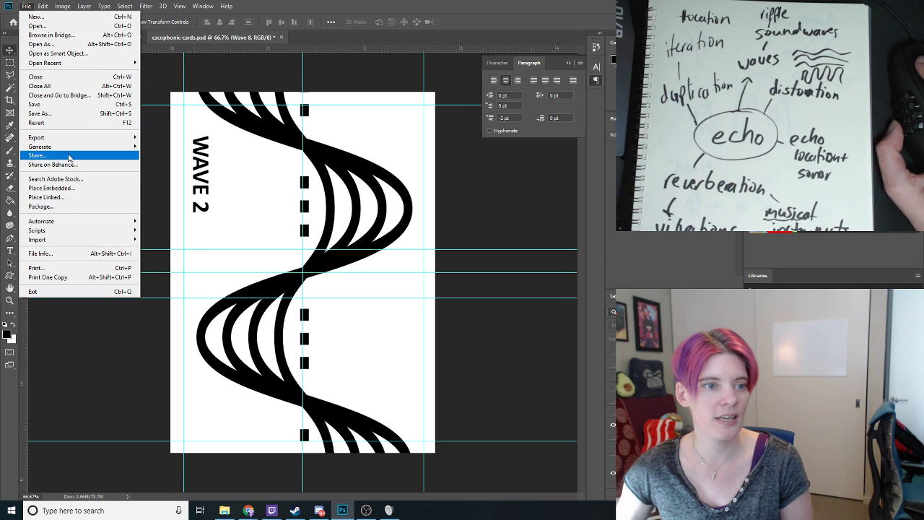
{"action": "left_click", "coordinate": [58, 113]}
{"action": "left_click", "coordinate": [142, 223]}
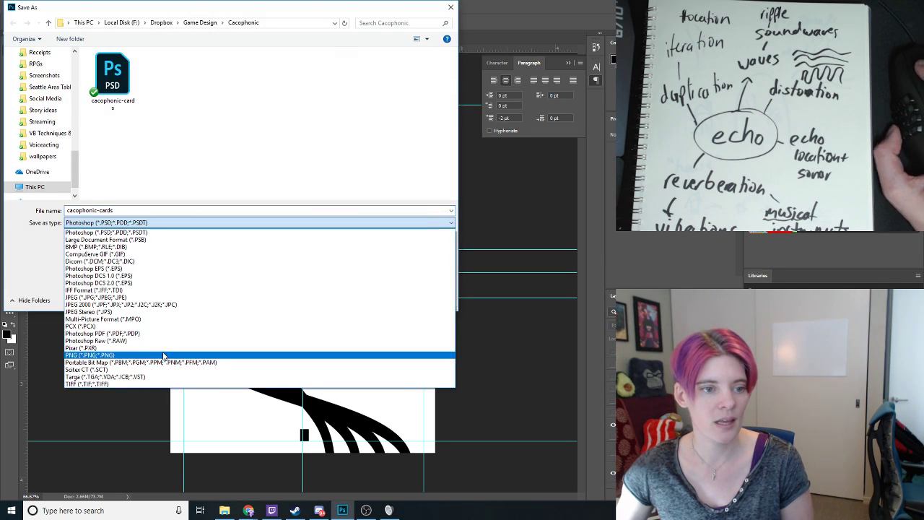
{"action": "left_click", "coordinate": [151, 355]}
{"action": "left_click", "coordinate": [108, 79]}
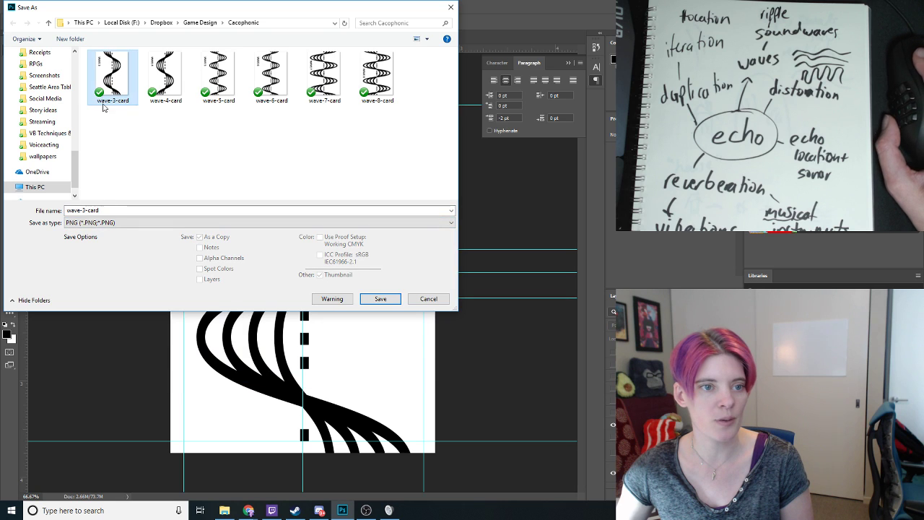
{"action": "left_click", "coordinate": [85, 210]}
{"action": "left_click", "coordinate": [85, 210]}
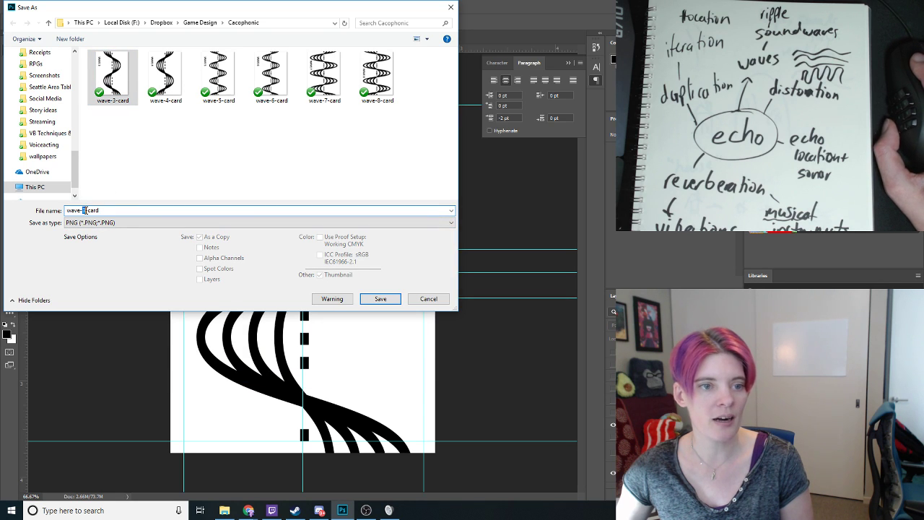
{"action": "type", "text": "2"}
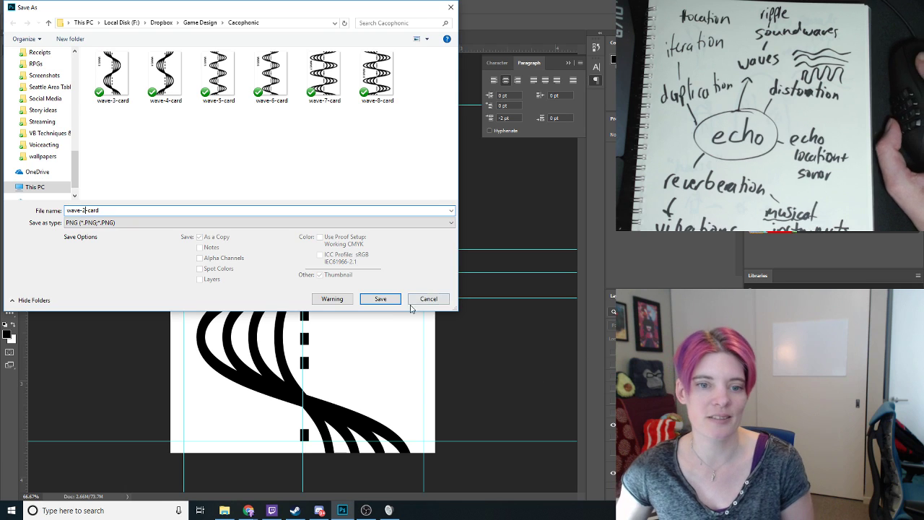
{"action": "key", "text": "Return"}
{"action": "left_click", "coordinate": [517, 202]}
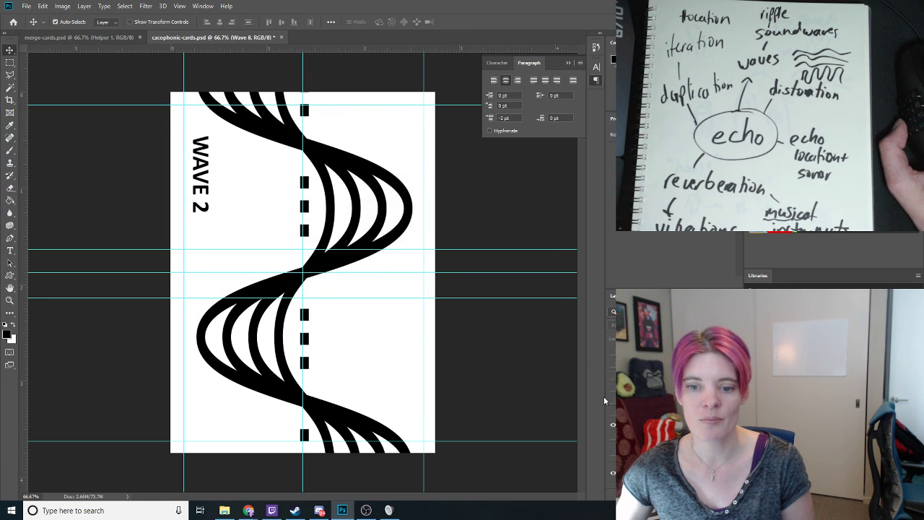
Switch the visible group from Wave 2 to Wave 1 and save that card as a PNG named wave-1-card
{"action": "left_click", "coordinate": [612, 438]}
{"action": "left_click", "coordinate": [613, 425]}
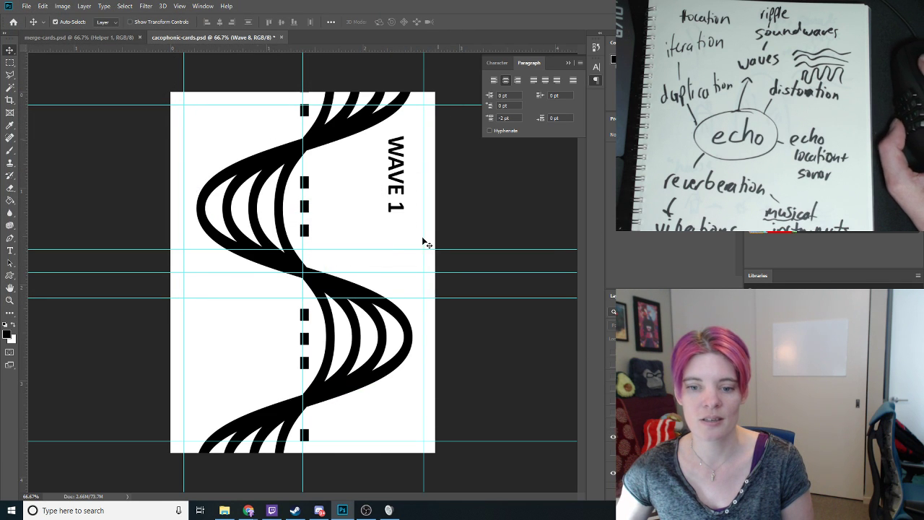
{"action": "left_click", "coordinate": [26, 6]}
{"action": "left_click", "coordinate": [43, 113]}
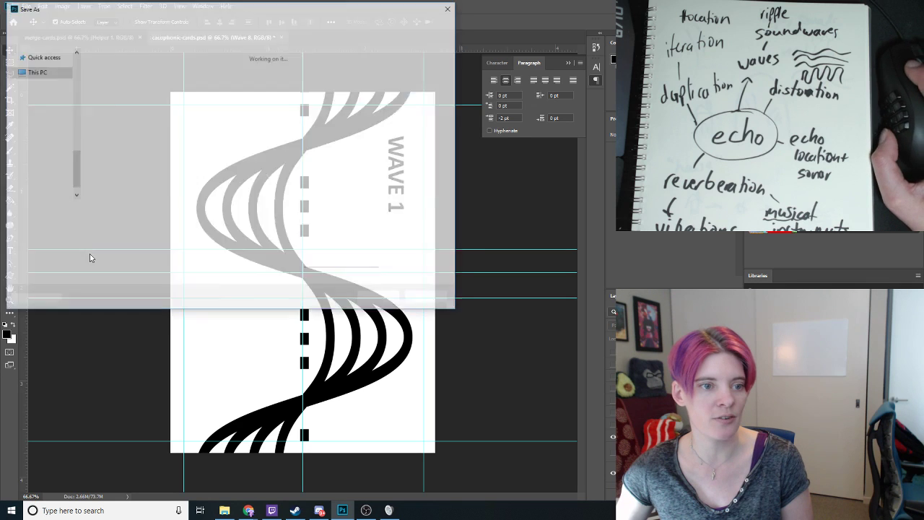
{"action": "left_click", "coordinate": [78, 225]}
{"action": "left_click", "coordinate": [101, 363]}
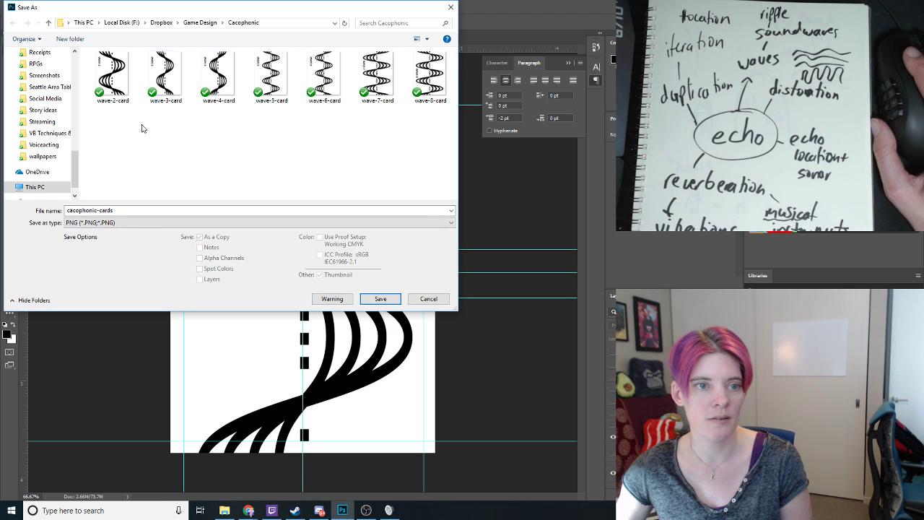
{"action": "left_click", "coordinate": [112, 74]}
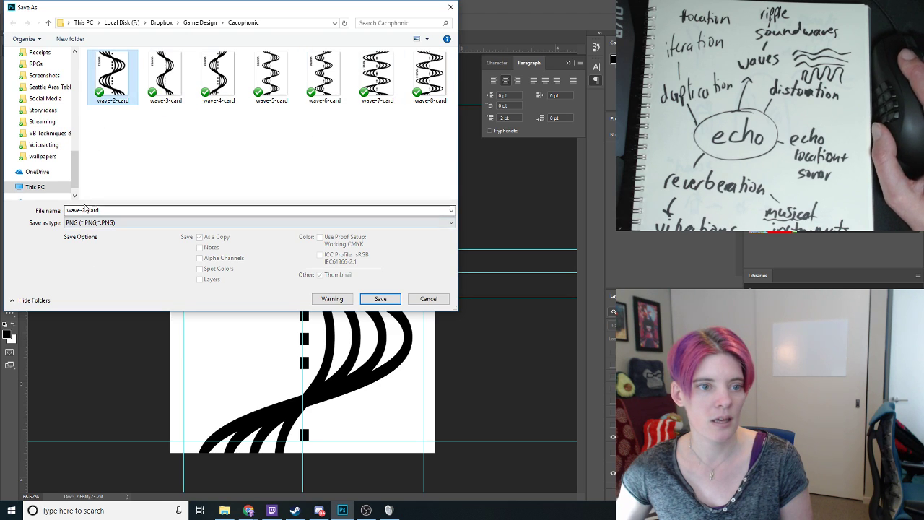
{"action": "double_click", "coordinate": [84, 209]}
{"action": "left_click", "coordinate": [85, 209]}
{"action": "key", "text": "BackSpace"}
{"action": "type", "text": "1"}
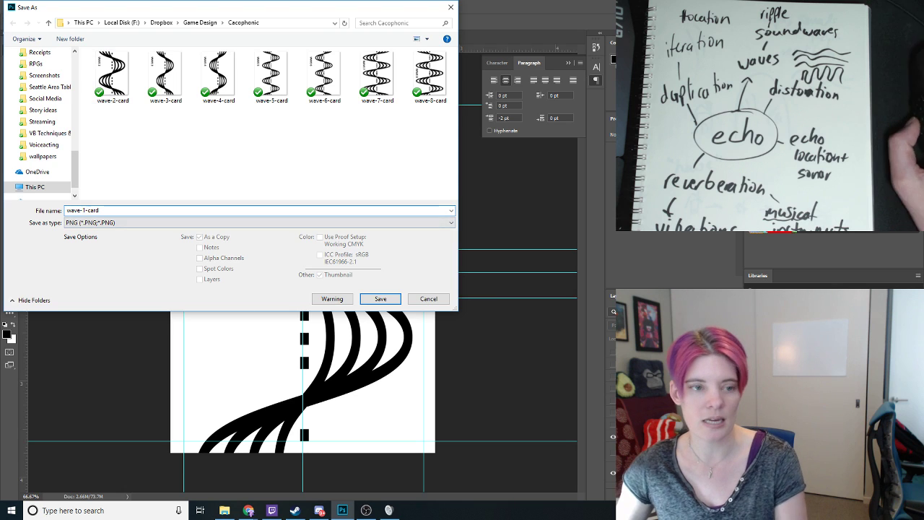
{"action": "left_click", "coordinate": [381, 298]}
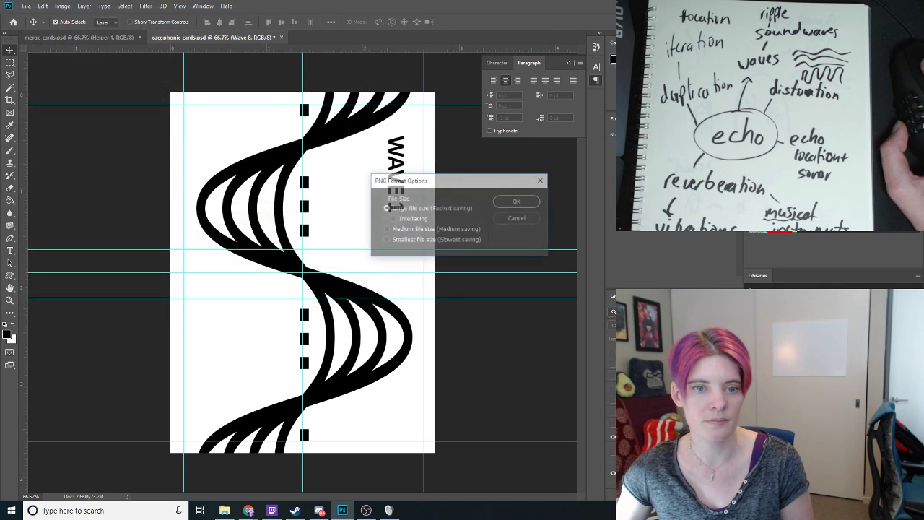
{"action": "left_click", "coordinate": [522, 205]}
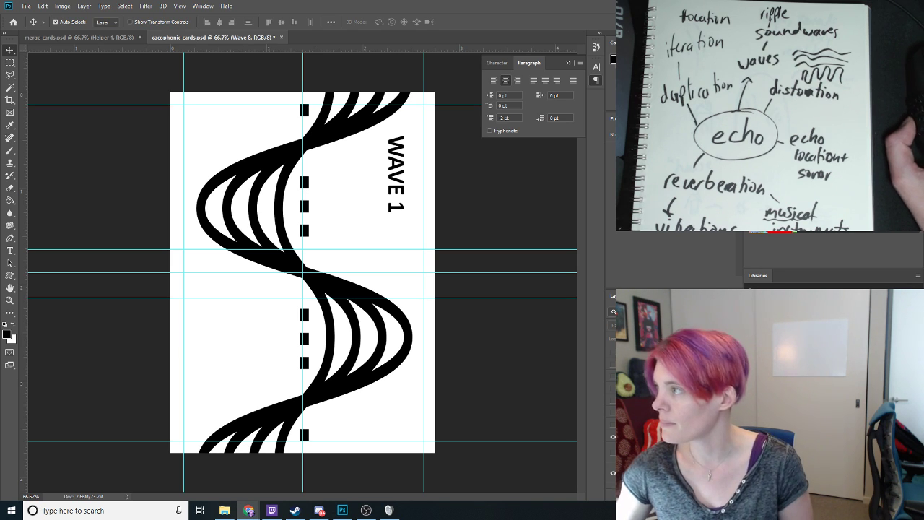
Switch to the Card Layout page in Chrome and set the page to 8.5"x11" with tight spacing
{"action": "left_click", "coordinate": [248, 511]}
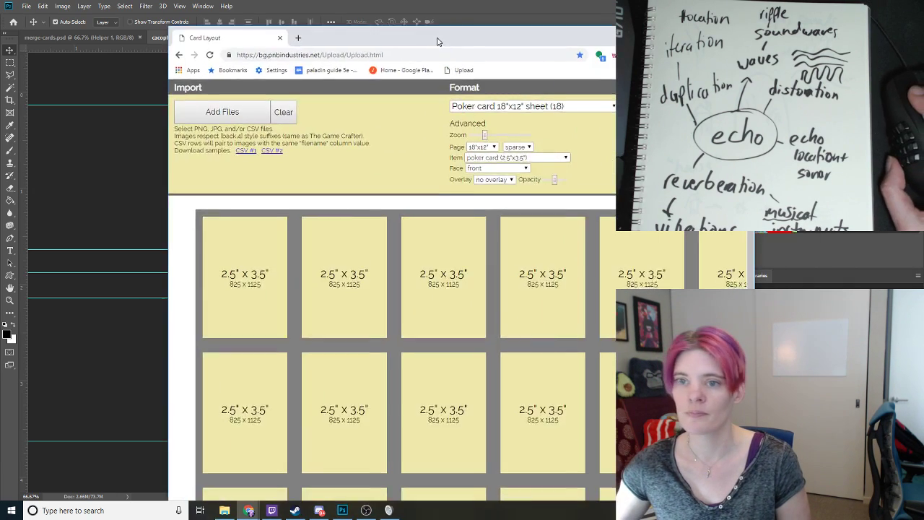
{"action": "left_click_drag", "start_coordinate": [437, 39], "coordinate": [362, 21]}
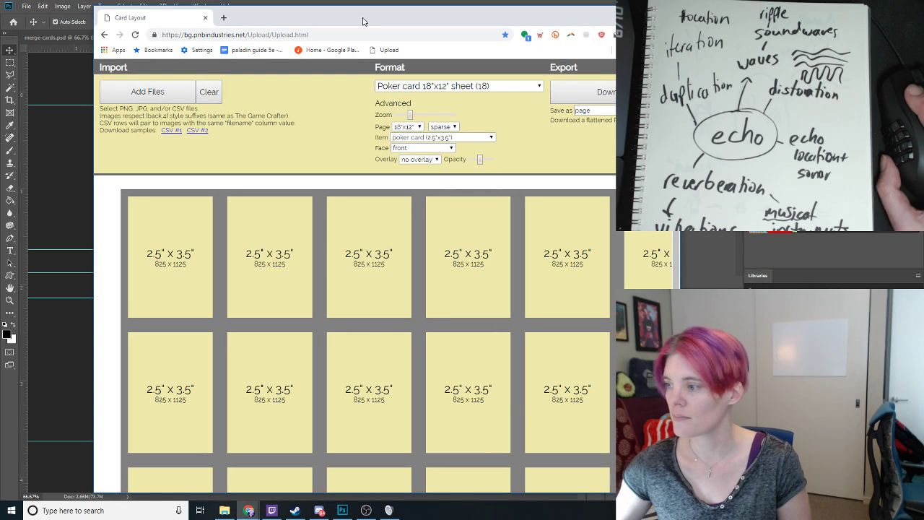
{"action": "left_click", "coordinate": [459, 86]}
{"action": "left_click", "coordinate": [460, 86]}
{"action": "left_click", "coordinate": [412, 127]}
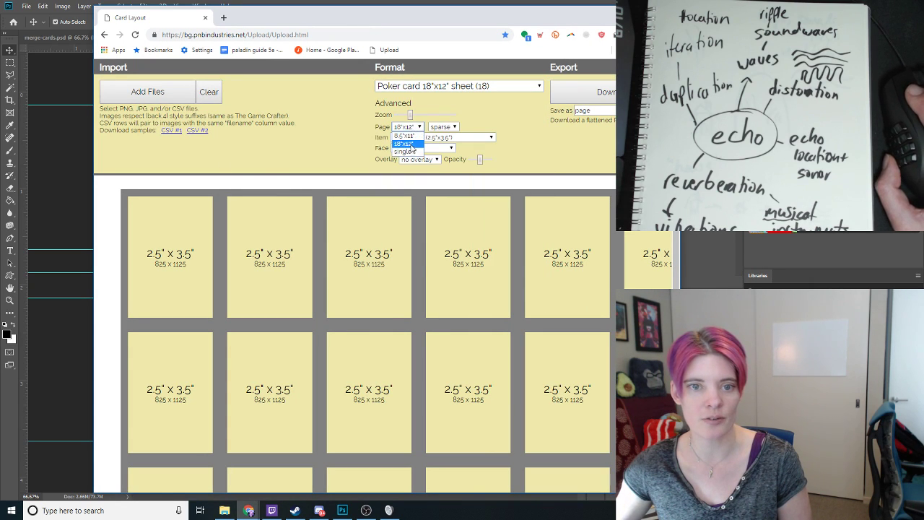
{"action": "left_click", "coordinate": [403, 136]}
{"action": "left_click", "coordinate": [443, 127]}
{"action": "left_click", "coordinate": [445, 146]}
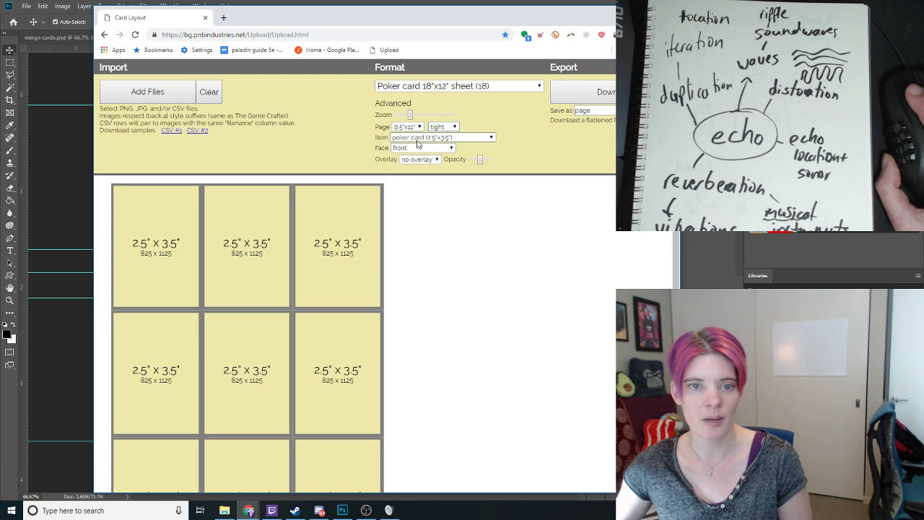
Keep the card face on front and set the sheet's overlay to cut-lines
{"action": "left_click", "coordinate": [413, 148]}
{"action": "left_click", "coordinate": [413, 159]}
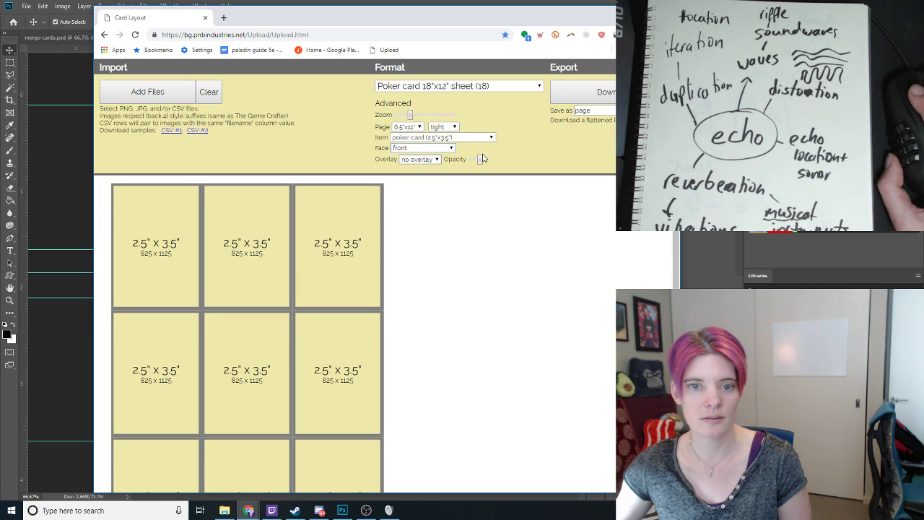
{"action": "left_click", "coordinate": [426, 159]}
{"action": "left_click", "coordinate": [417, 177]}
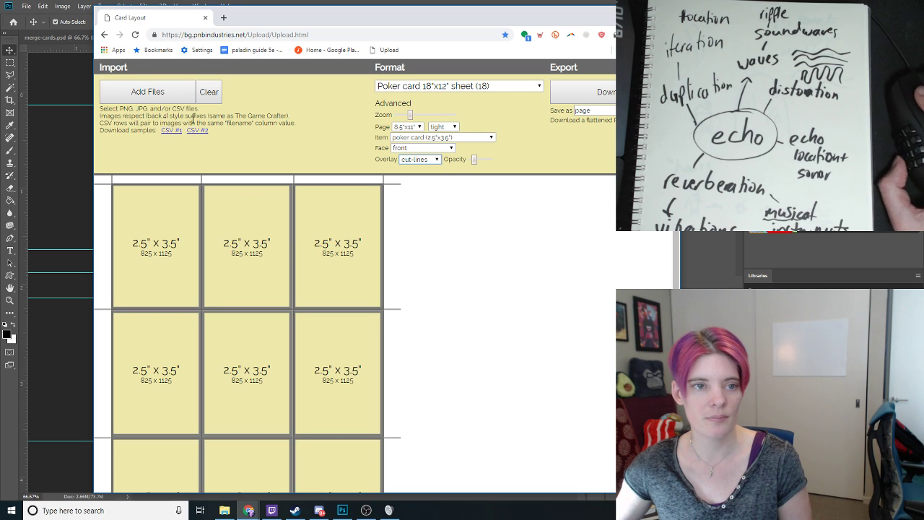
Import the eight images wave-1-card through wave-8-card from the Game Design > Cacophonic folder into the card sheet
{"action": "left_click", "coordinate": [157, 98]}
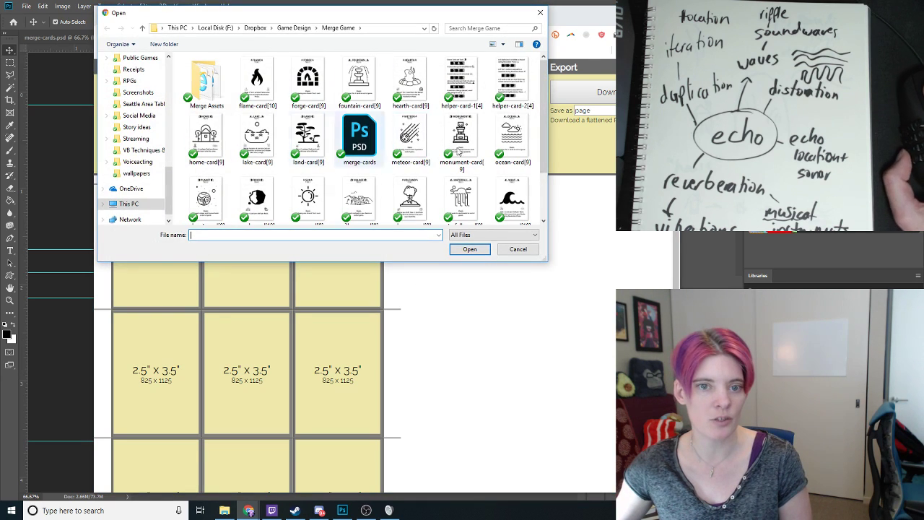
{"action": "left_click", "coordinate": [292, 28]}
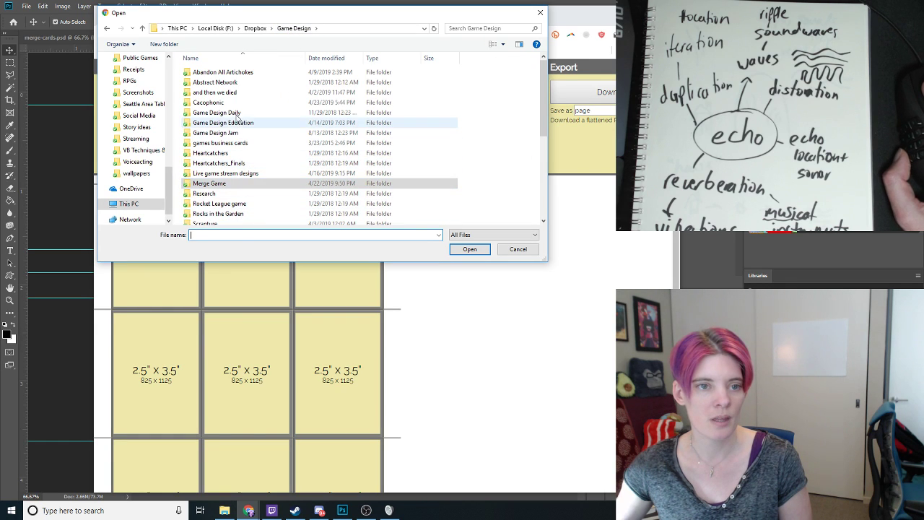
{"action": "left_click", "coordinate": [228, 103]}
{"action": "double_click", "coordinate": [228, 103]}
{"action": "left_click", "coordinate": [272, 85]}
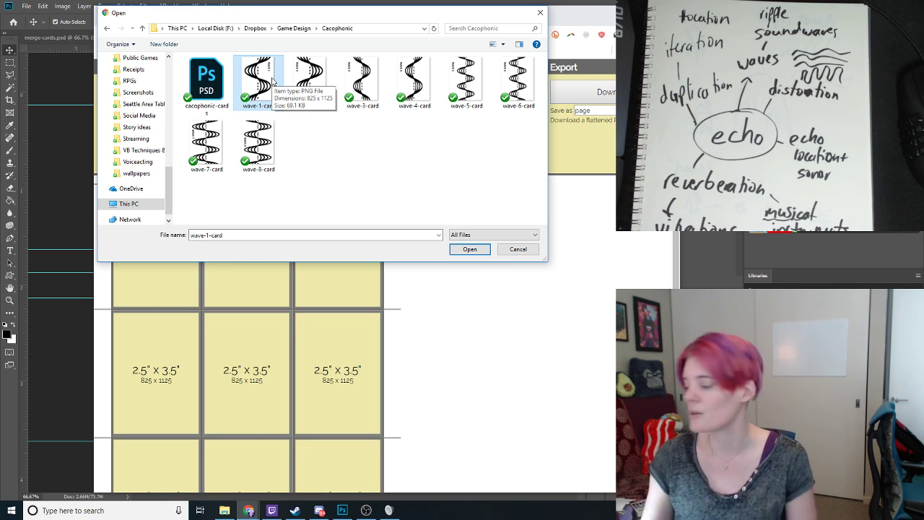
{"action": "left_click", "coordinate": [247, 157], "text": "shift"}
{"action": "left_click", "coordinate": [474, 248]}
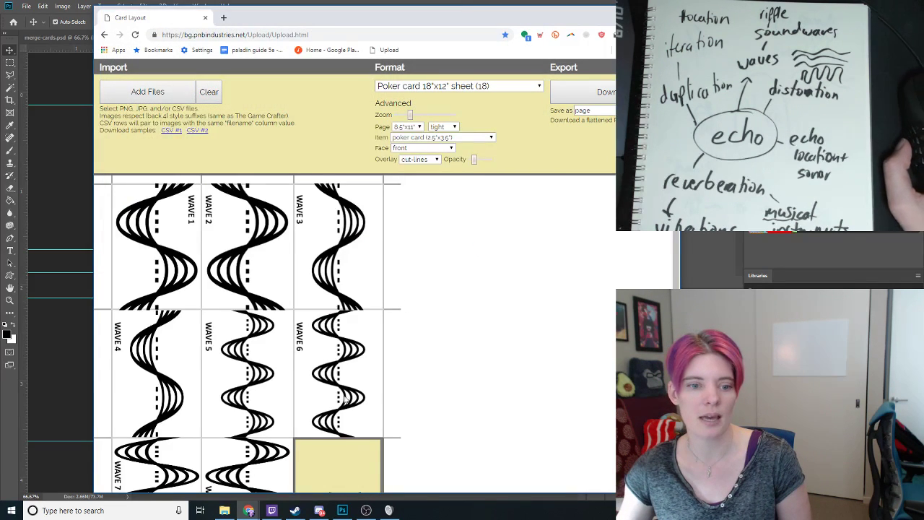
{"action": "scroll", "coordinate": [373, 299], "scroll_direction": "down", "scroll_amount": 1}
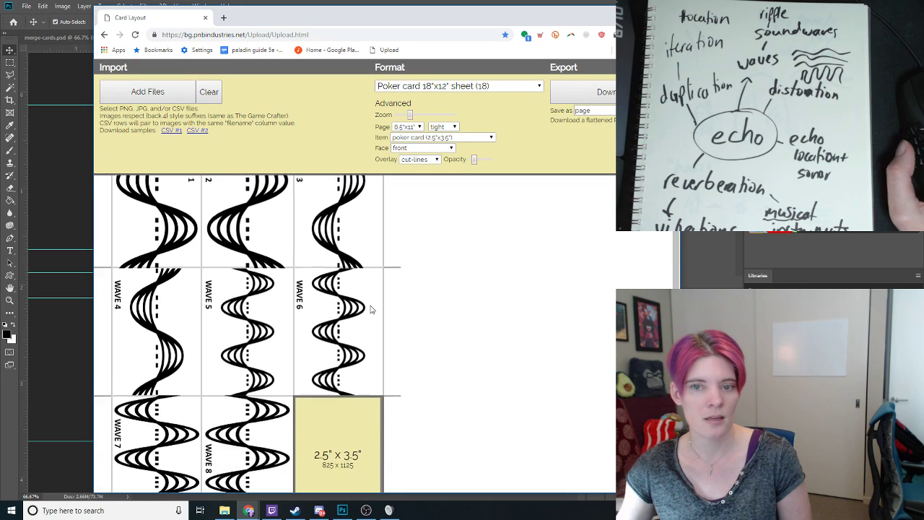
{"action": "scroll", "coordinate": [373, 302], "scroll_direction": "up", "scroll_amount": 1}
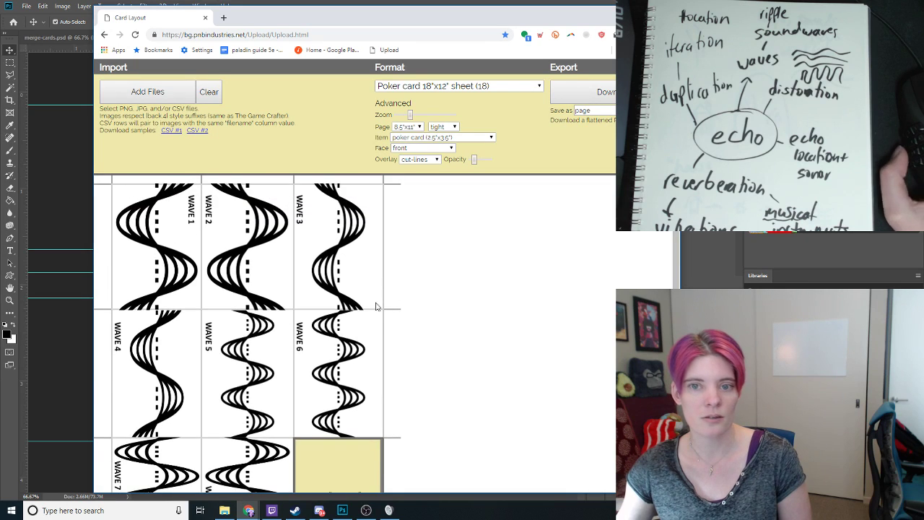
Set the export file name to cacophonic and download the flattened card sheet
{"action": "double_click", "coordinate": [610, 112]}
{"action": "type", "text": "c"}
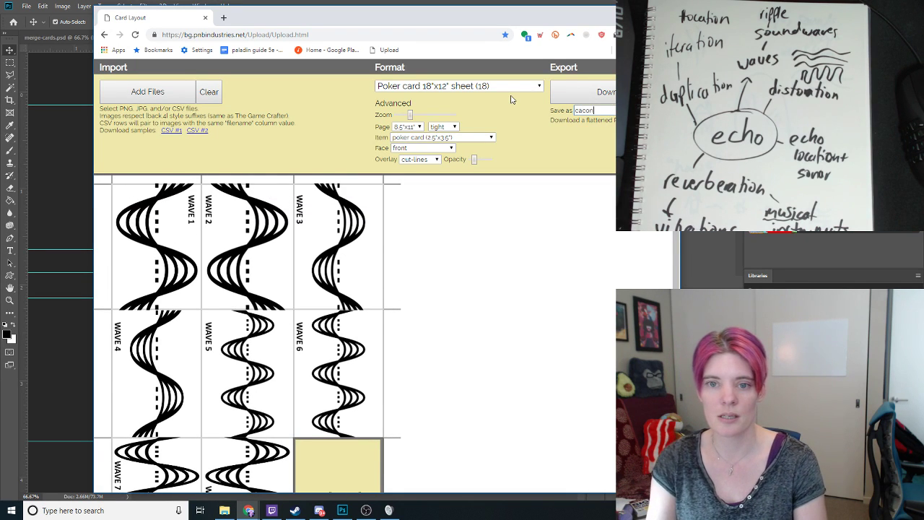
{"action": "type", "text": "acophonic"}
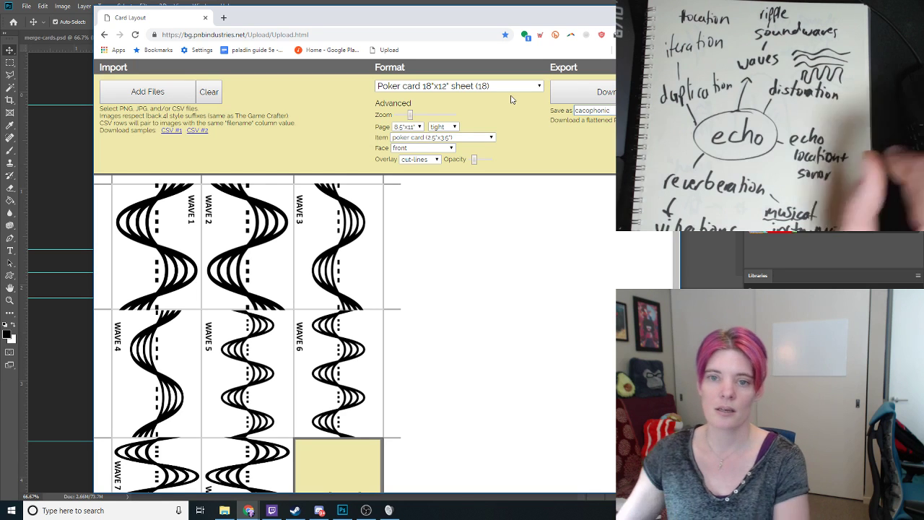
{"action": "left_click", "coordinate": [599, 99]}
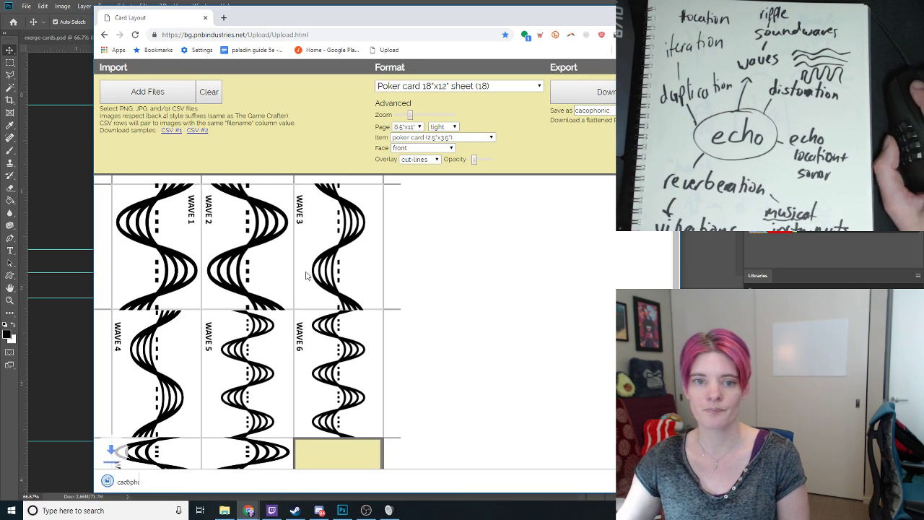
Open the downloaded cacophonic0.png sheet image, and switch to File Explorer
{"action": "left_click", "coordinate": [193, 481]}
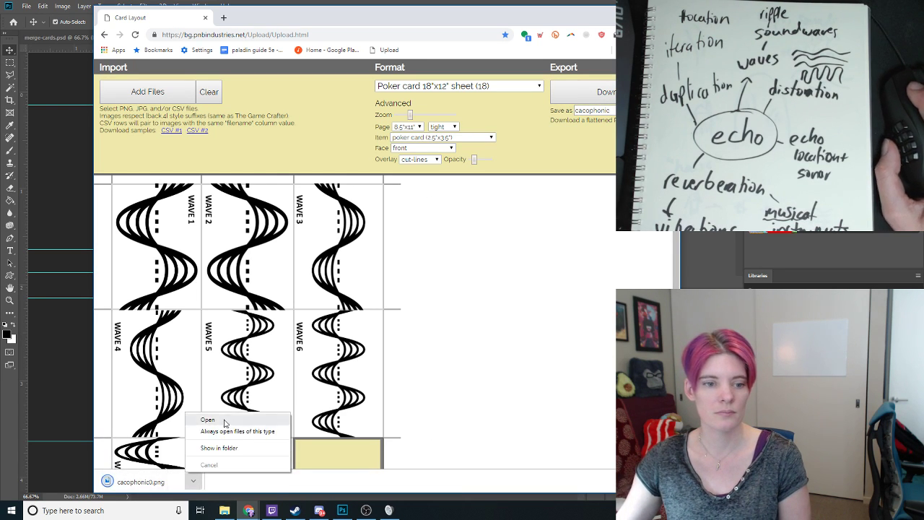
{"action": "left_click", "coordinate": [207, 416]}
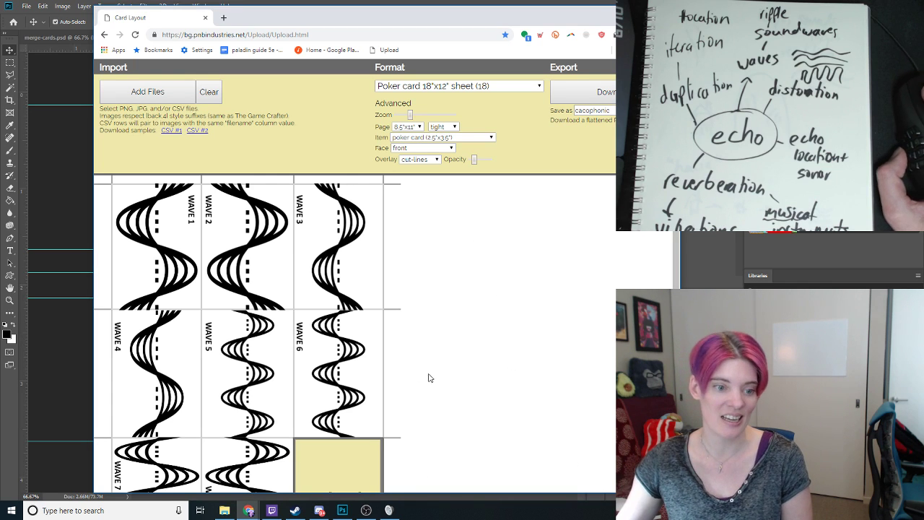
{"action": "left_click", "coordinate": [225, 510]}
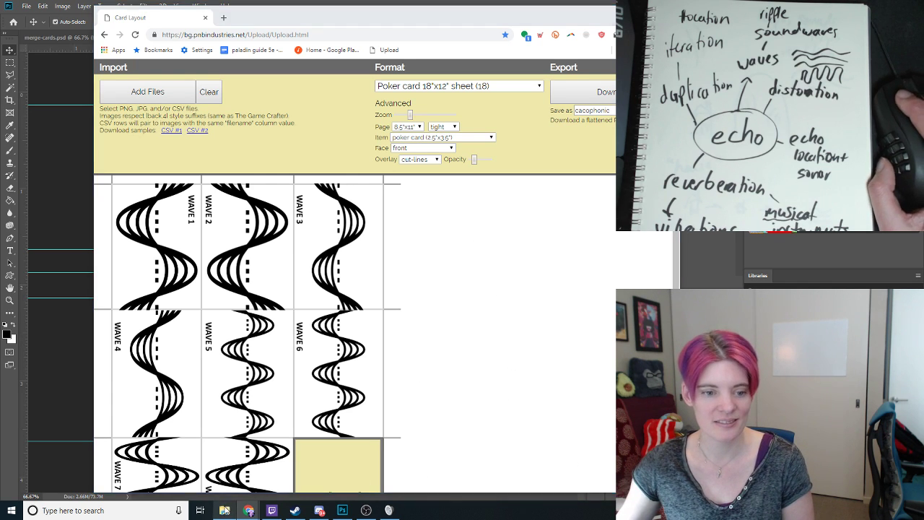